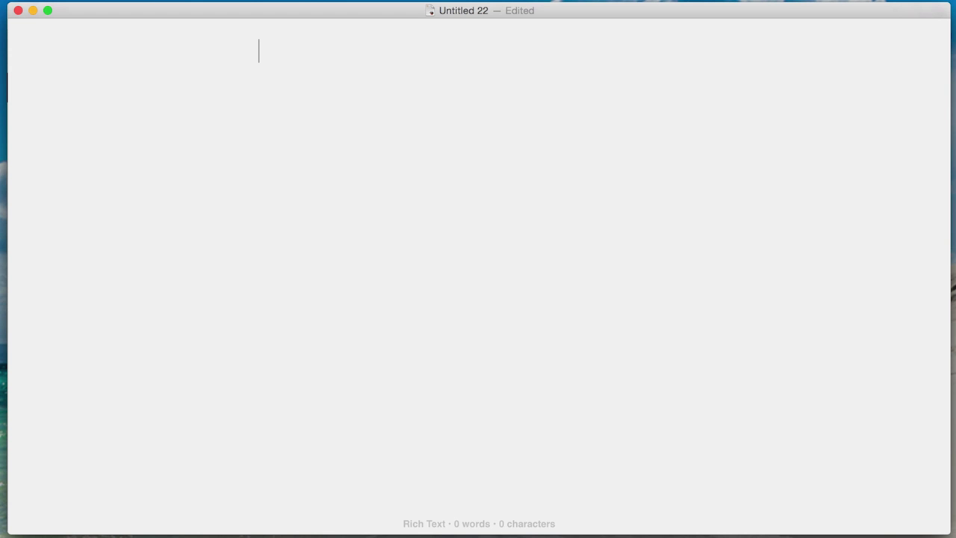
Step: Start the outline with a "Transformation:" line and a "Support Point #1" line, leaving a blank line between them
type("Tr")
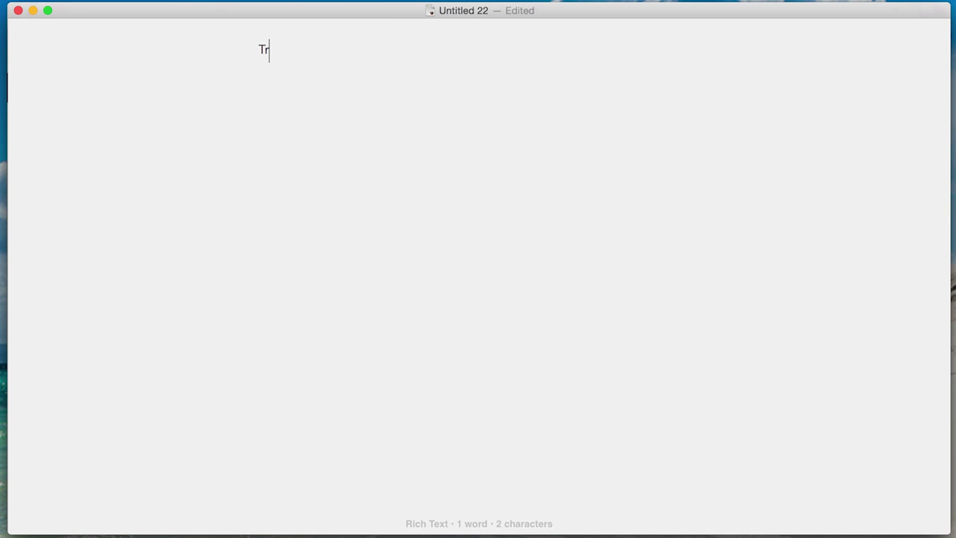
type("ansformation:")
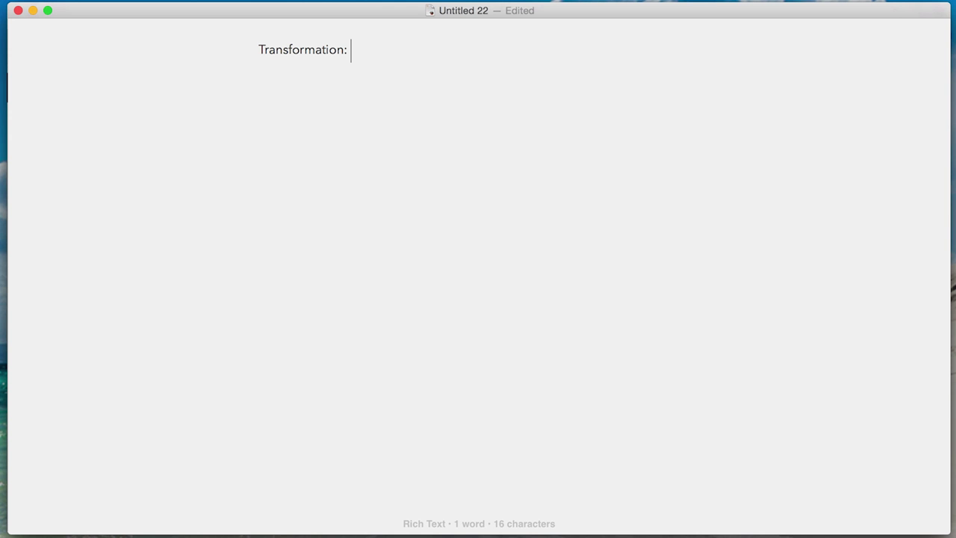
key("Return")
key("Return")
type("Suppor")
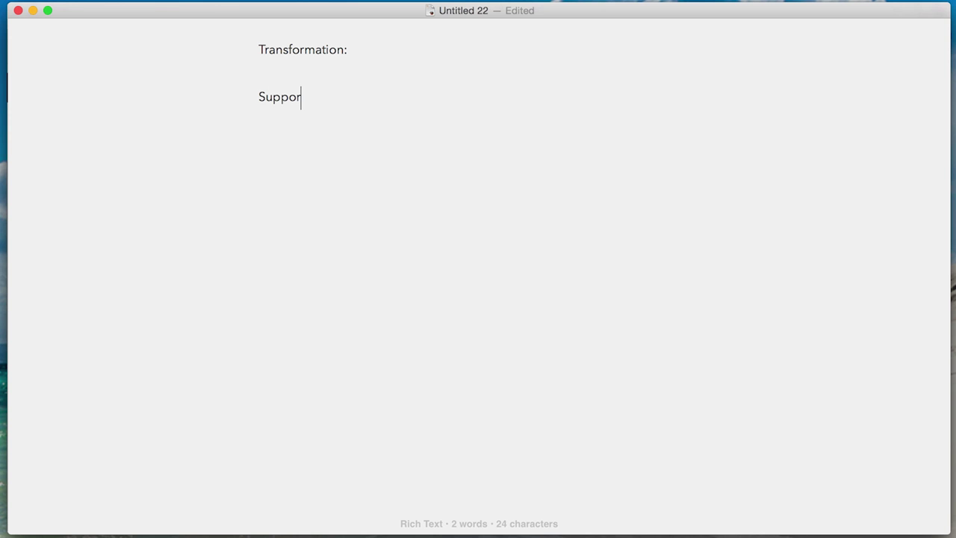
type("t Point #1")
Step: Add "Support Point #2" and "Support Point #3" below the first support point, each separated by a blank line
key("Return")
key("Return")
type("Support Point #2")
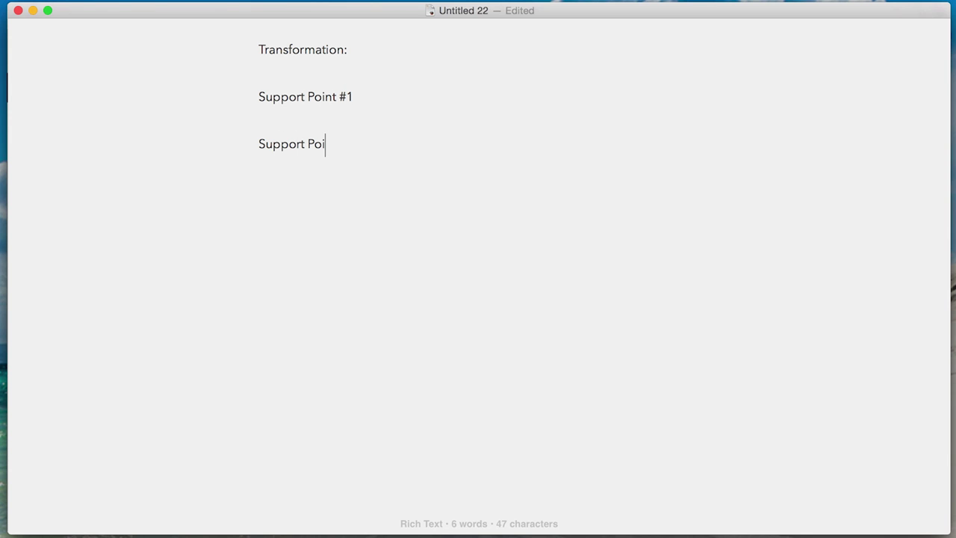
key("Return")
key("Return")
type("Support Popint #2")
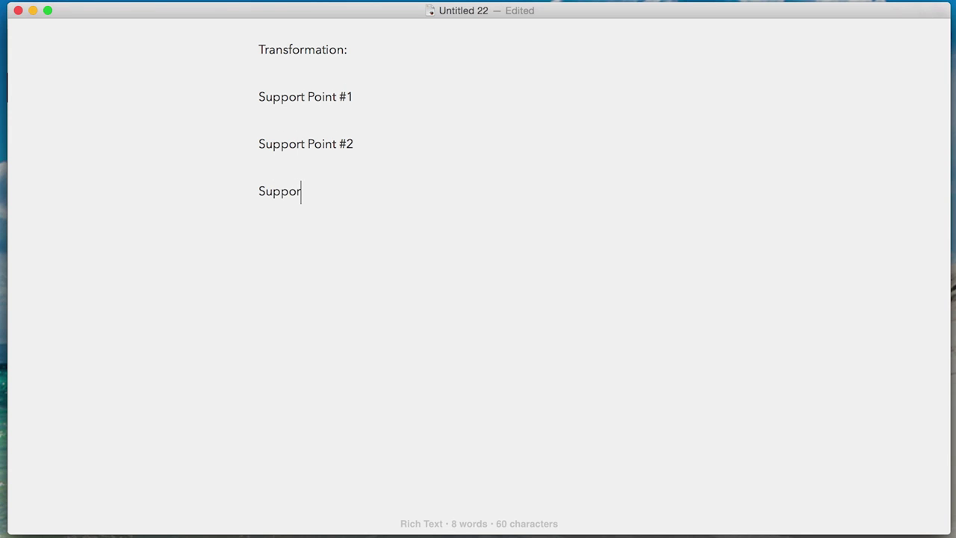
key("BackSpace")
key("BackSpace")
key("BackSpace")
key("BackSpace")
type("int #3")
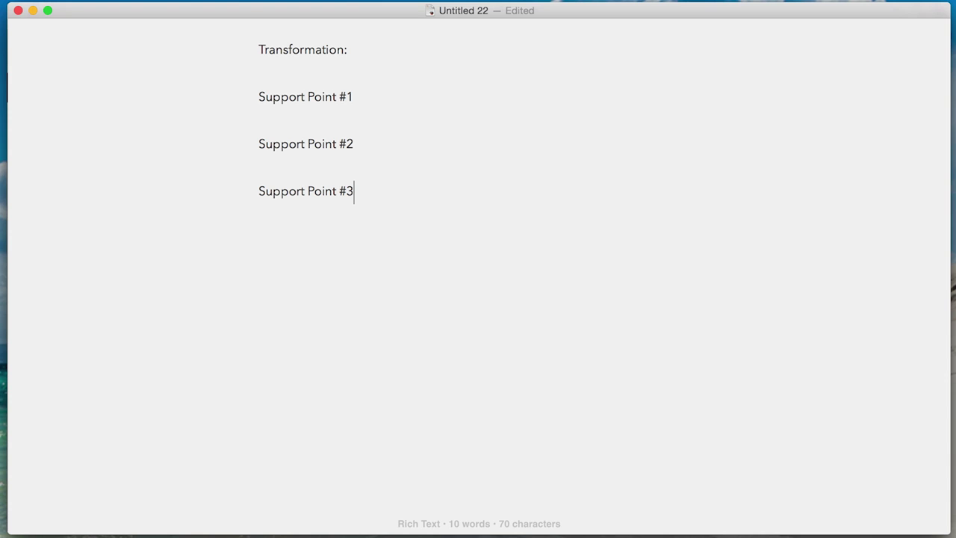
Step: Add a colon after each of the three Support Point labels
type(":")
left_click(364, 142)
type(":")
left_click(376, 96)
type(":")
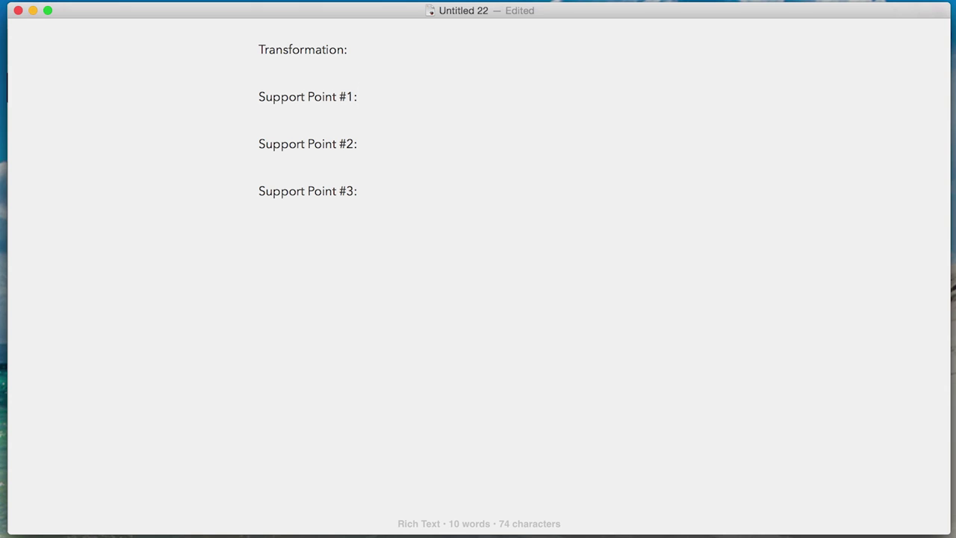
Step: Rank Support Point #1 as "2nd best" and Support Point #2 as "3rd best (last)"
type("2nd best")
left_click(408, 139)
type("3rd best (last)")
left_click(396, 195)
type("1st best")
key("BackSpace")
key("BackSpace")
key("BackSpace")
key("BackSpace")
key("BackSpace")
key("BackSpace")
key("BackSpace")
key("BackSpace")
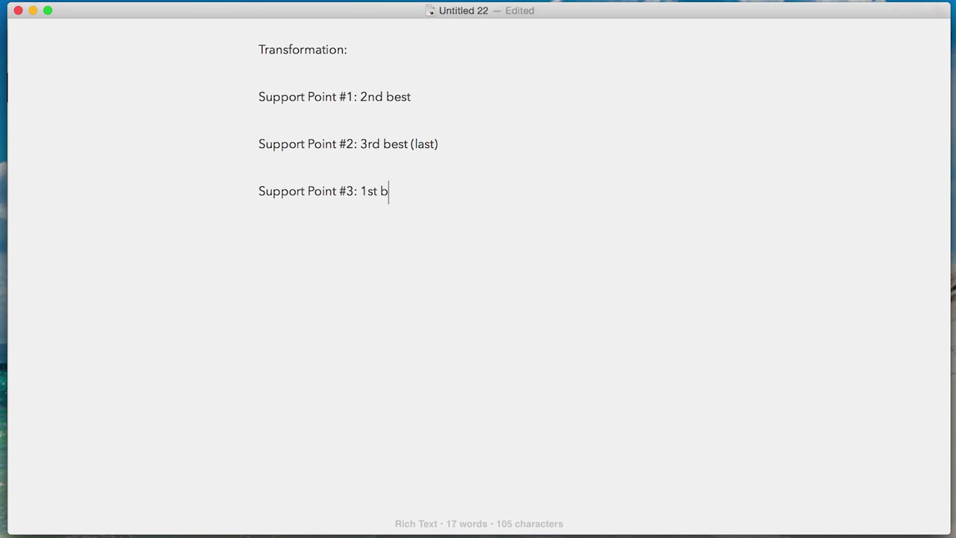
Step: Rank Support Point #3 as "The best." and add a "Conclusion / CTA:" line below it after a blank line
type("The best.")
key("Return")
key("Return")
type("Concu")
key("BackSpace")
type("ciu")
key("BackSpace")
key("BackSpace")
key("BackSpace")
type("lustion")
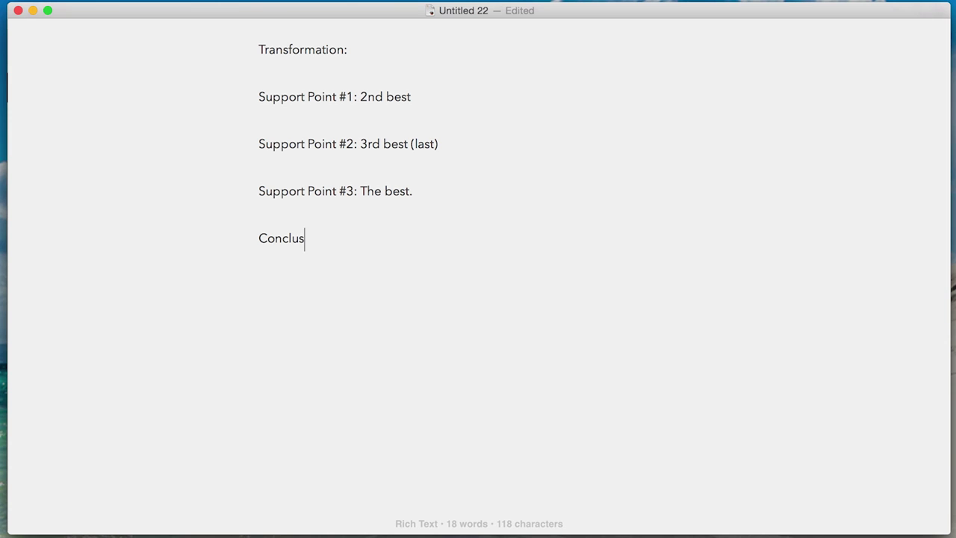
key("BackSpace")
key("BackSpace")
key("BackSpace")
key("BackSpace")
type("ion / CTA:")
Step: Add "Introduction:" and "Title:" lines at the end of the outline, each preceded by a blank line
key("Return")
key("Return")
type("Introduction:")
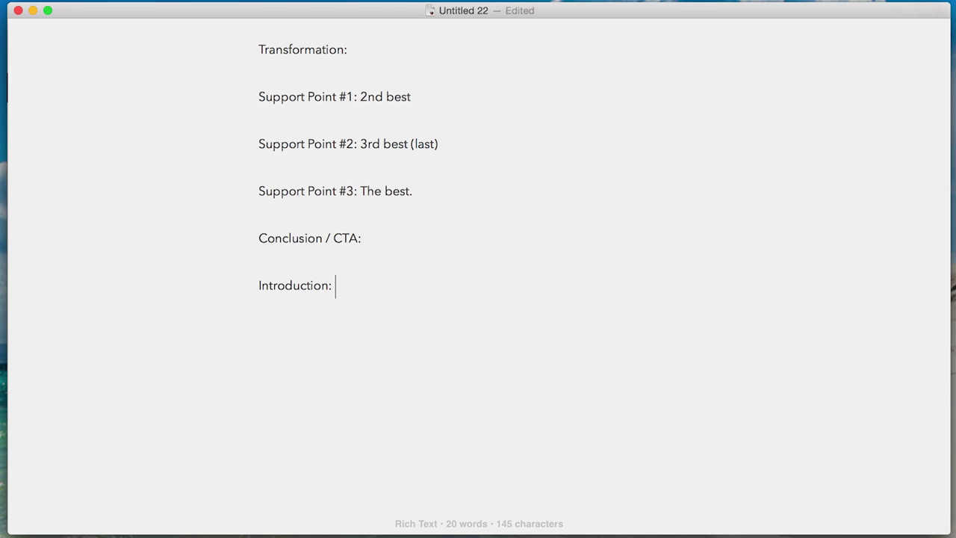
key("Return")
key("Return")
type("Title:")
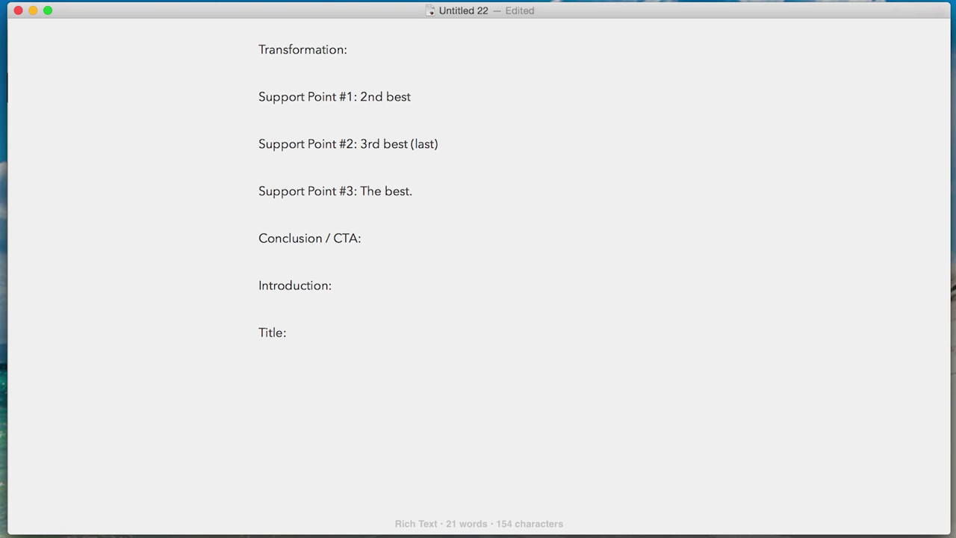
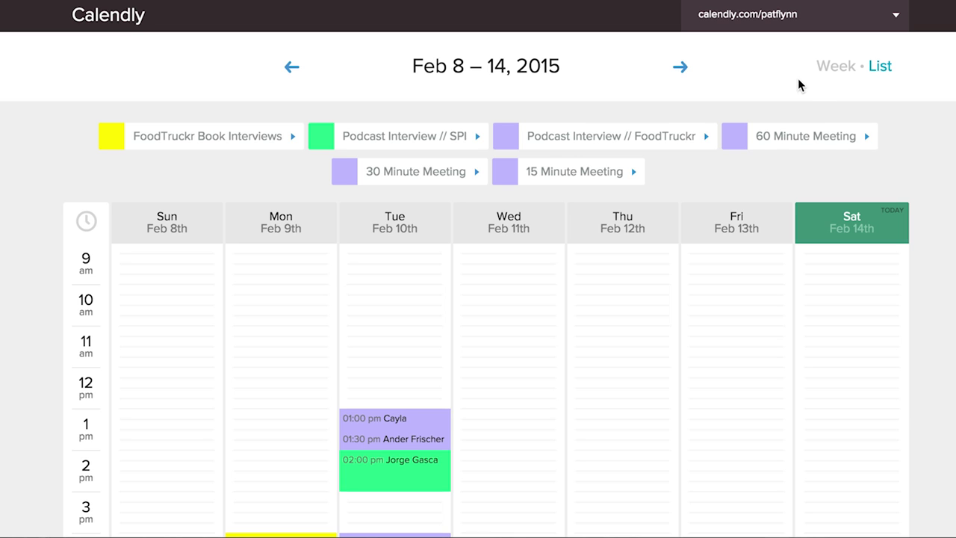
Step: In Calendly, open the event type settings, look through the existing event types and start adding a new one
left_click(896, 16)
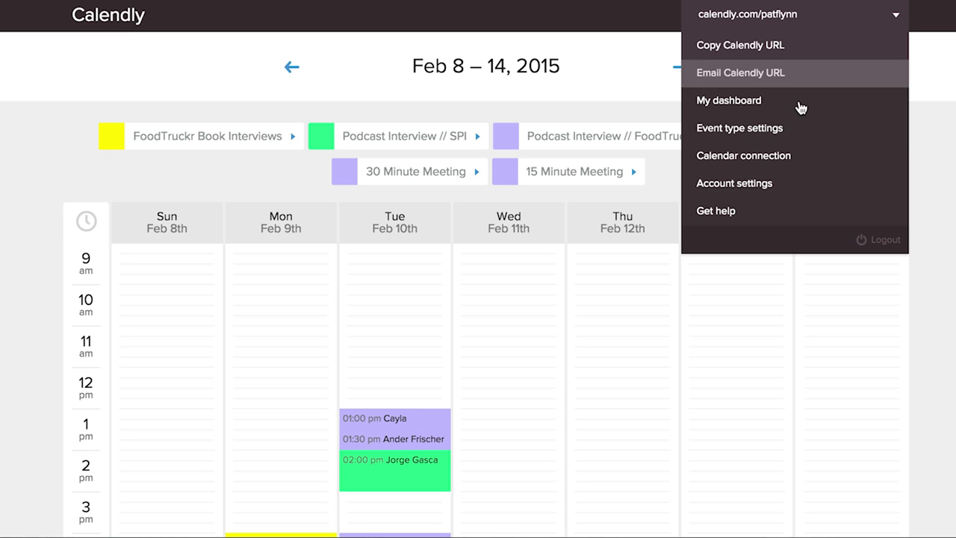
left_click(693, 134)
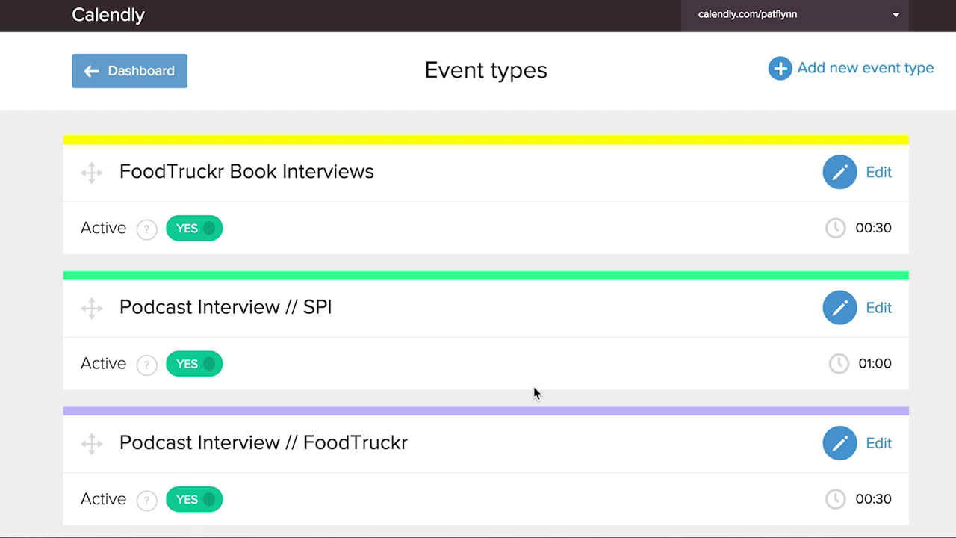
scroll(914, 329, "down", 6)
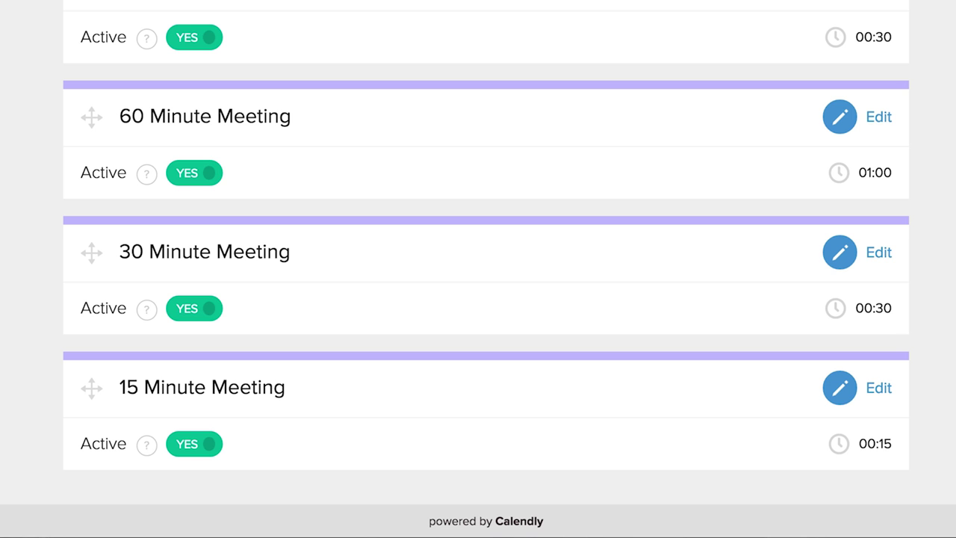
scroll(953, 329, "up", 10)
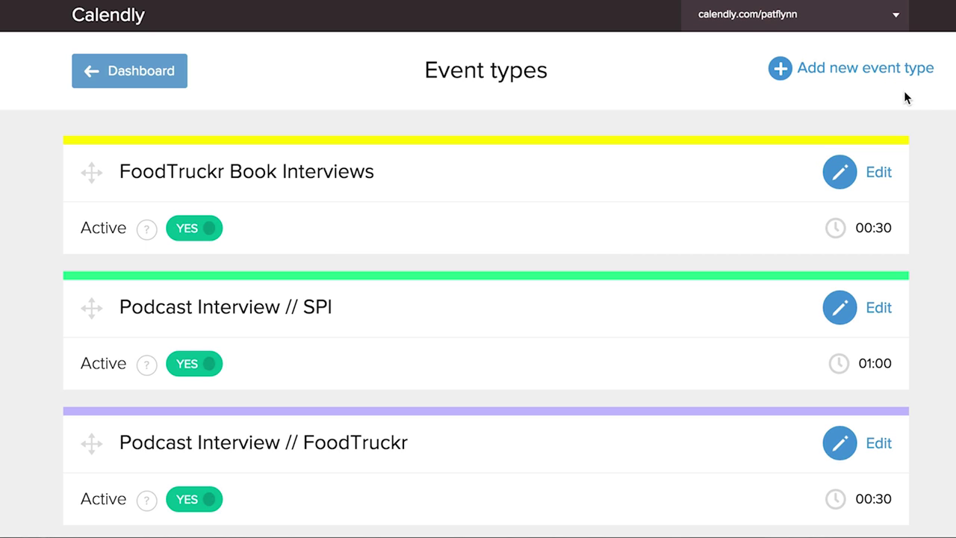
left_click(900, 69)
Step: Name the new event type "Pat's New Podcast // Interview"
left_click(317, 298)
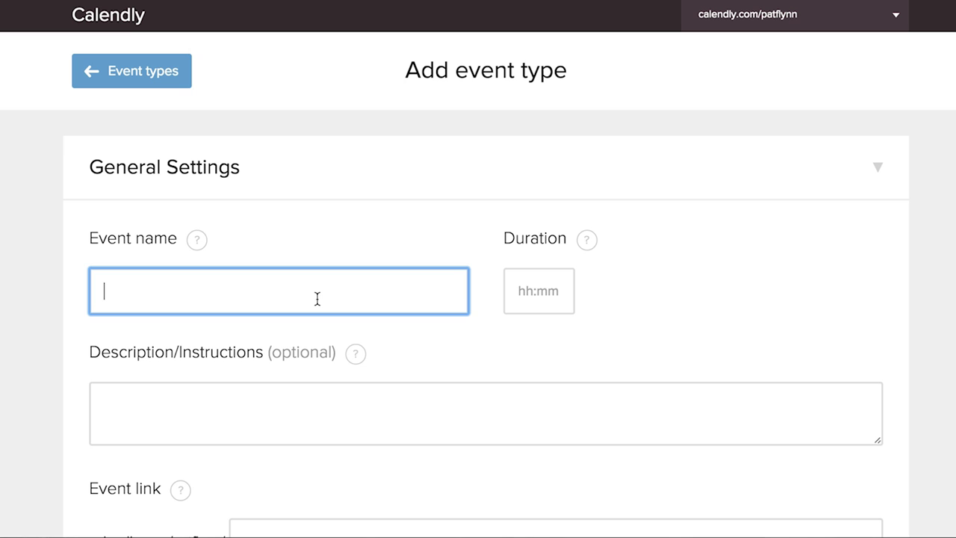
type("Pat's New Podcast")
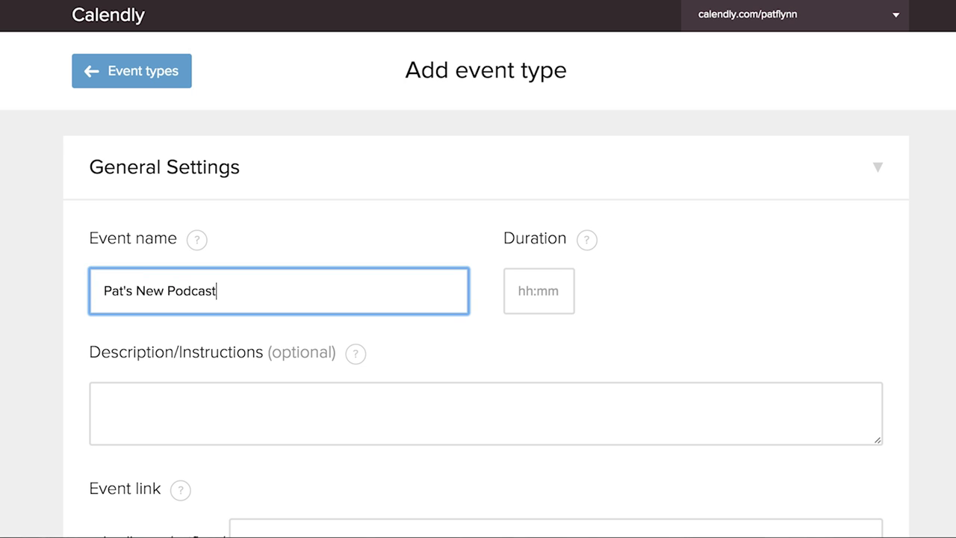
type(" // Interview")
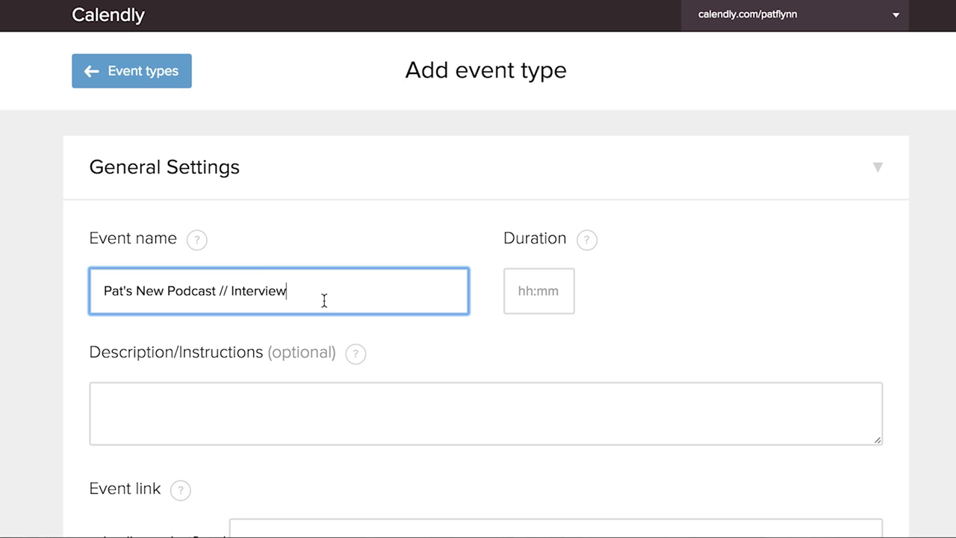
Step: Set the event duration to 01:00 and enter "Pat's New Podcast!" as its description
left_click(523, 292)
type("0100")
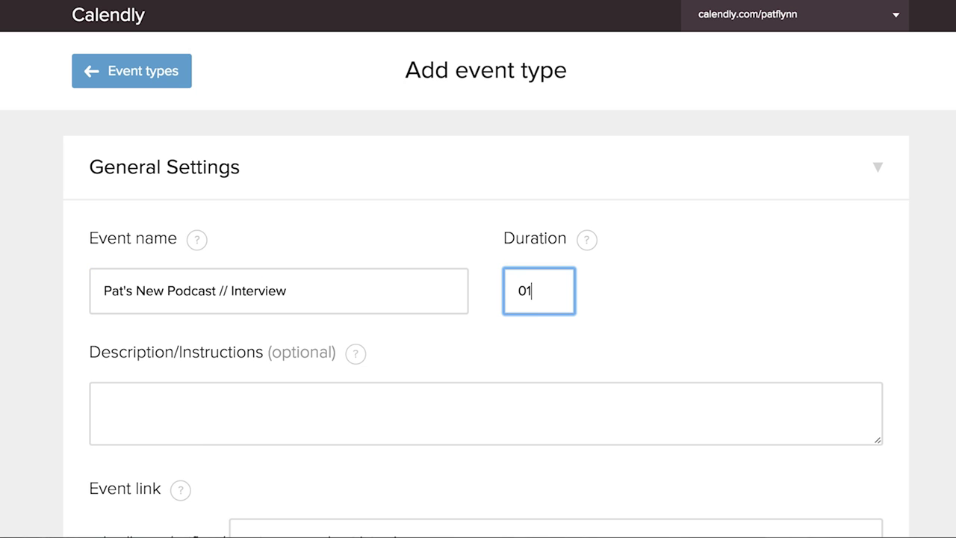
key("BackSpace")
key("BackSpace")
key("Tab")
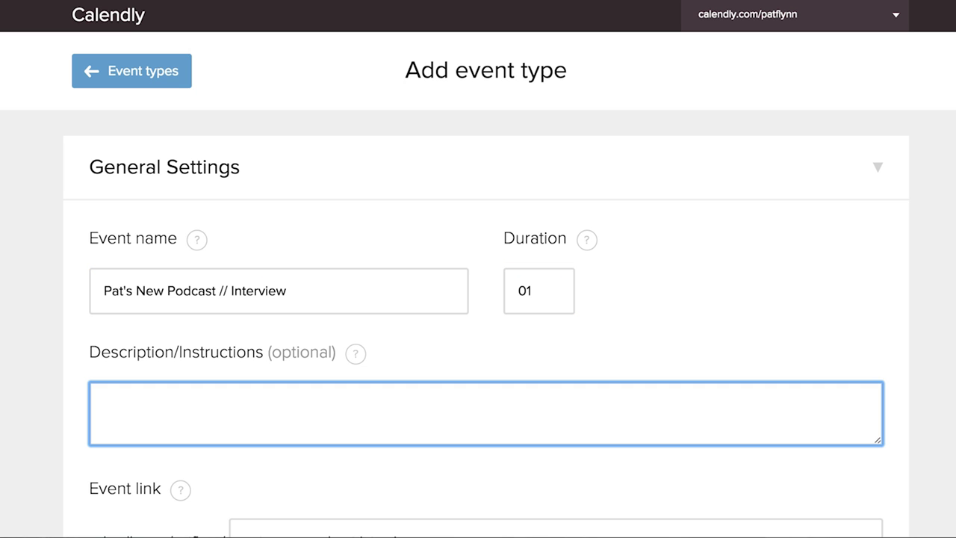
left_click(535, 294)
type(":00")
key("Tab")
type("Pat's New Podcast!")
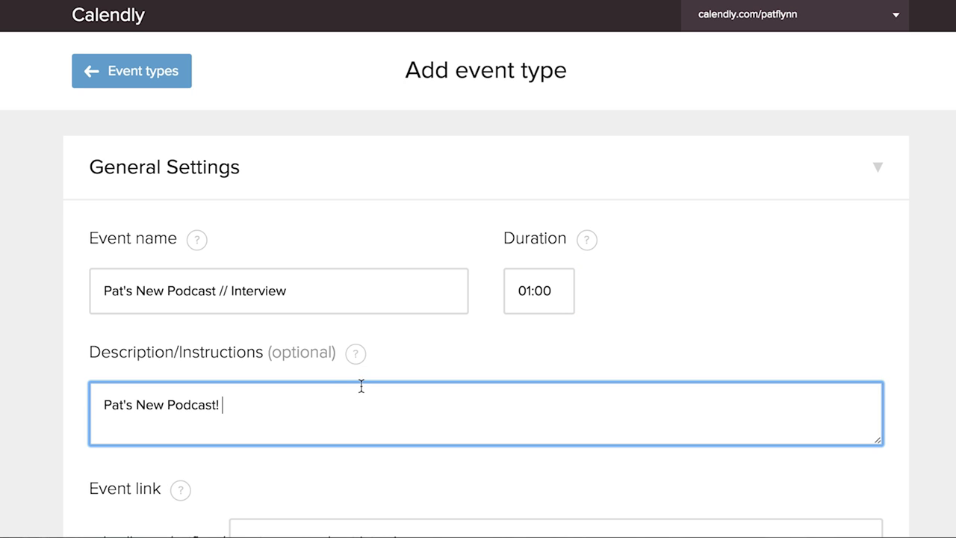
Step: Change the ending of the event link to "newpodcast" and choose bright green, the fifth swatch, as the event color
scroll(348, 397, "down", 5)
key("Tab")
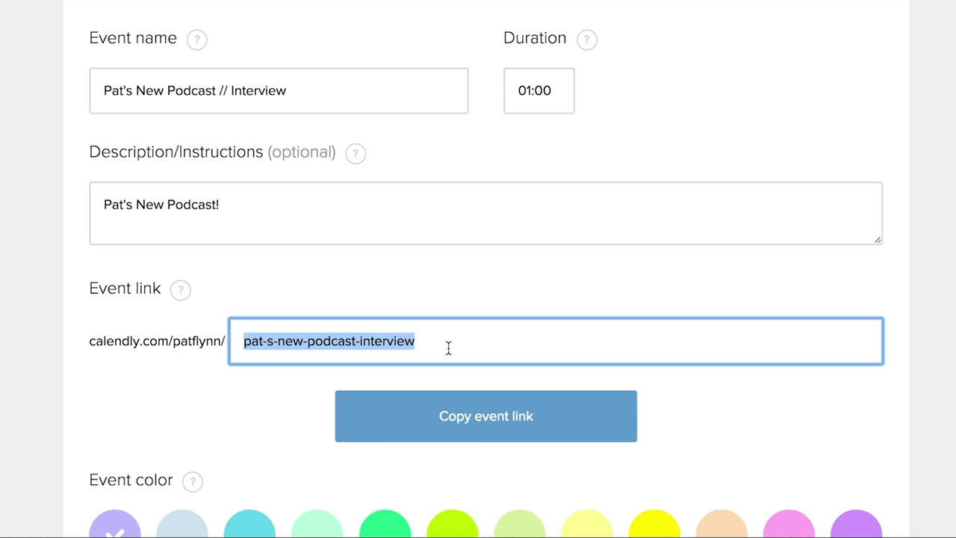
type("pat")
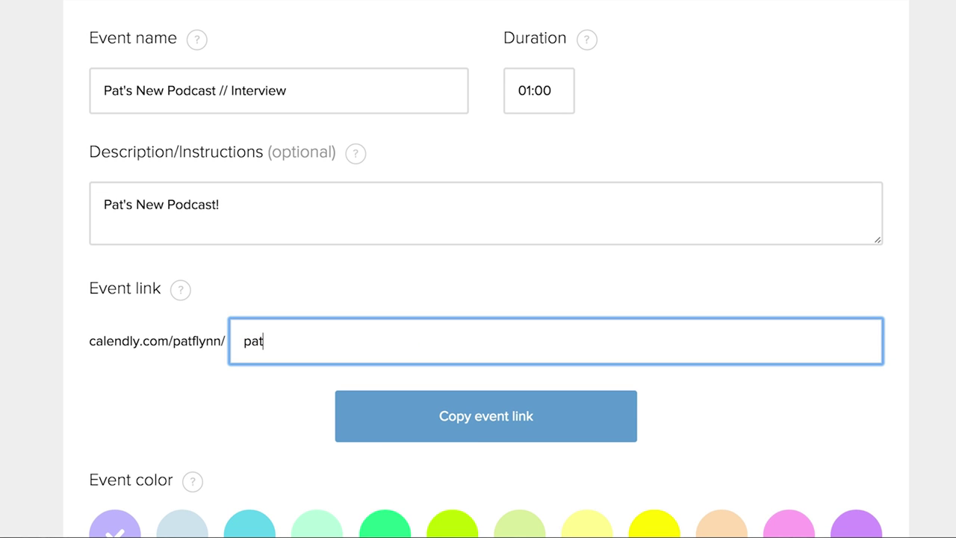
key("BackSpace")
key("BackSpace")
key("BackSpace")
type("newpodcast")
scroll(197, 416, "down", 3)
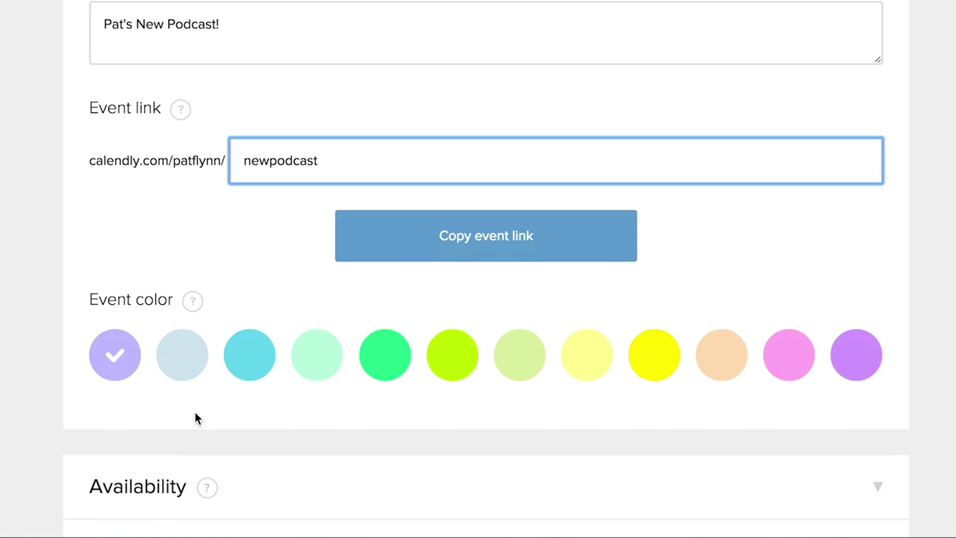
left_click(382, 336)
Step: Open Monday's availability for editing and have events start every 30 minutes
scroll(478, 298, "down", 6)
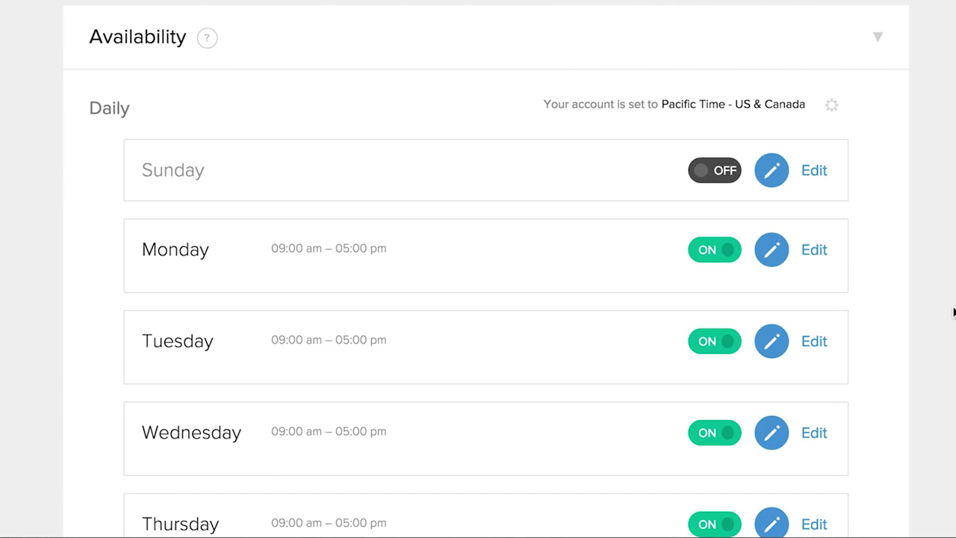
scroll(954, 314, "up", 5)
scroll(954, 313, "up", 5)
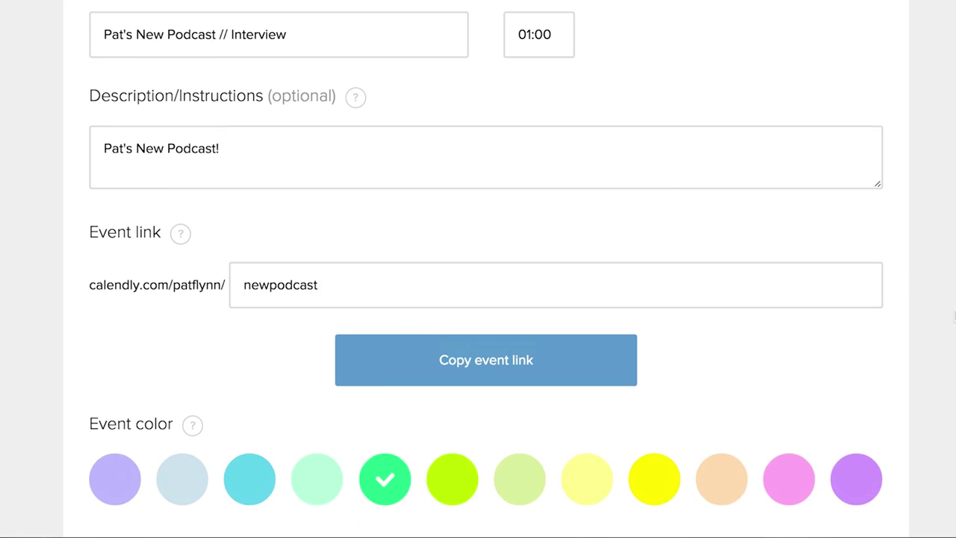
scroll(870, 314, "down", 3)
scroll(869, 314, "down", 8)
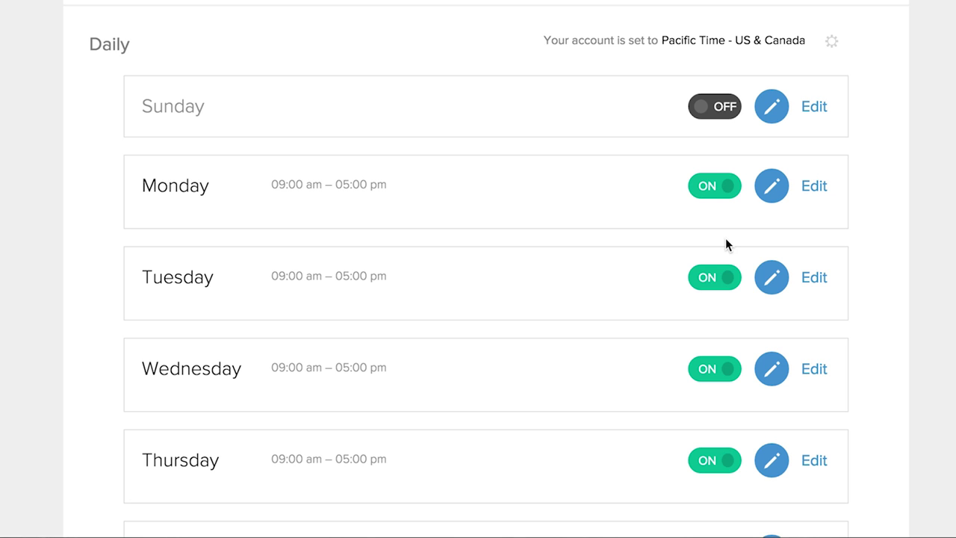
left_click(775, 187)
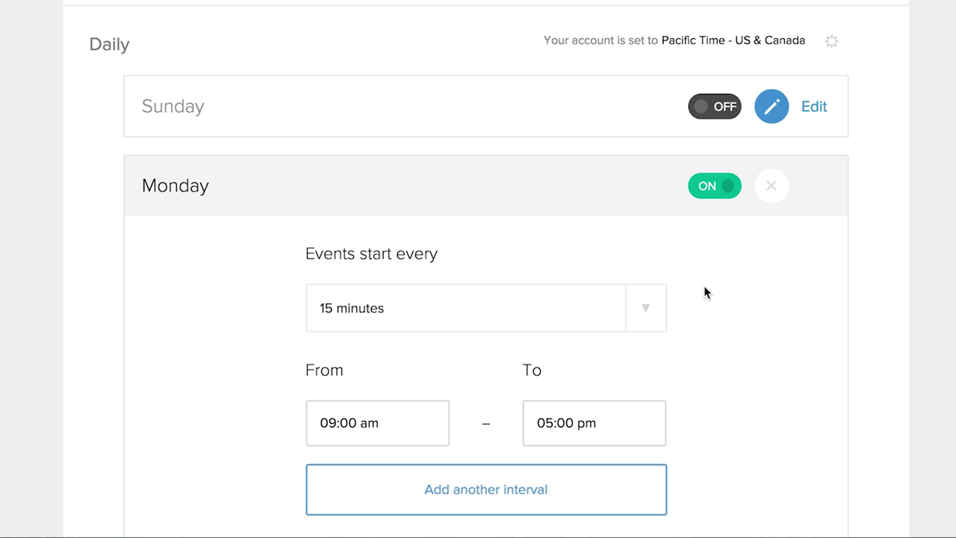
scroll(730, 341, "down", 1)
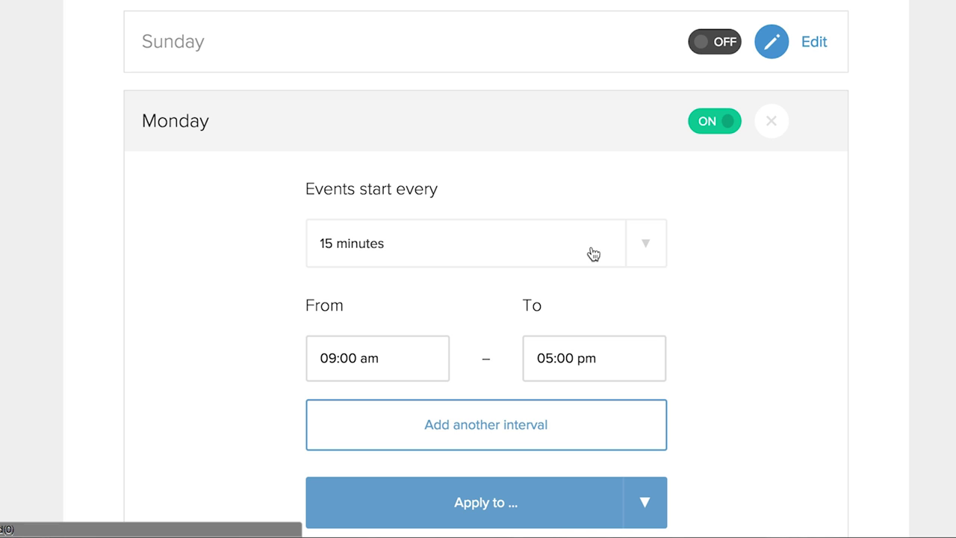
left_click(620, 252)
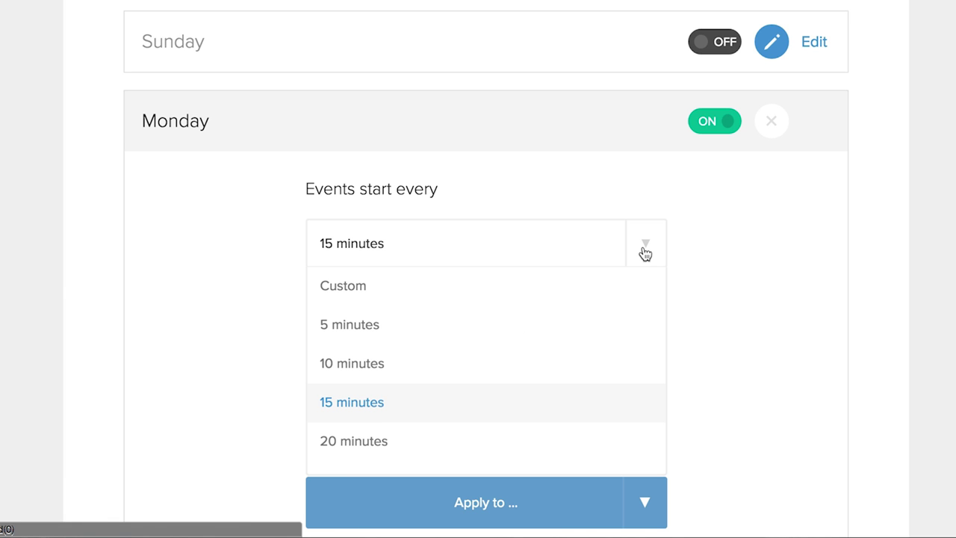
scroll(542, 426, "down", 1)
left_click(433, 431)
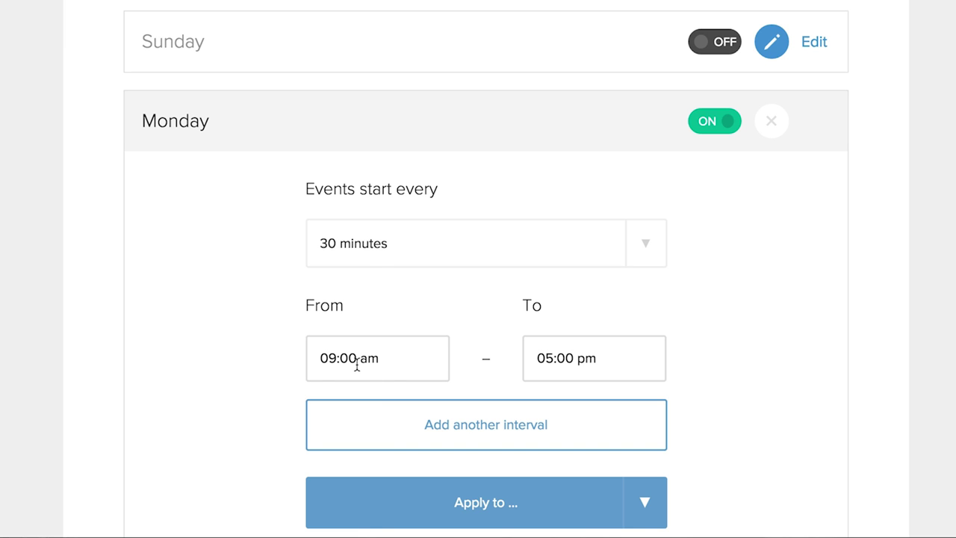
Step: Set the start of Monday's availability interval to 01:00 pm
left_click(334, 361)
type("1")
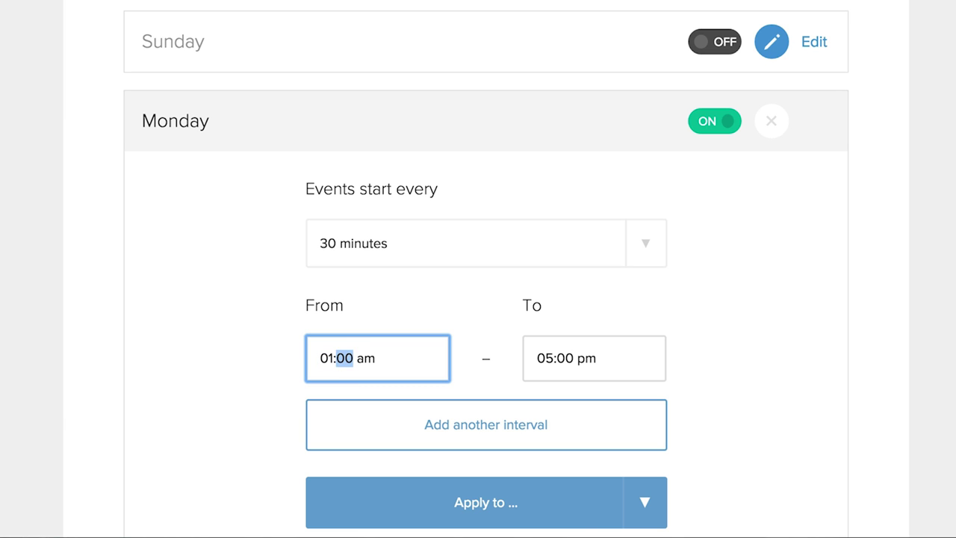
key("Tab")
type("pm")
key("Tab")
left_click(749, 380)
Step: Apply Monday's availability settings to Tuesday and Wednesday as well
scroll(762, 378, "down", 1)
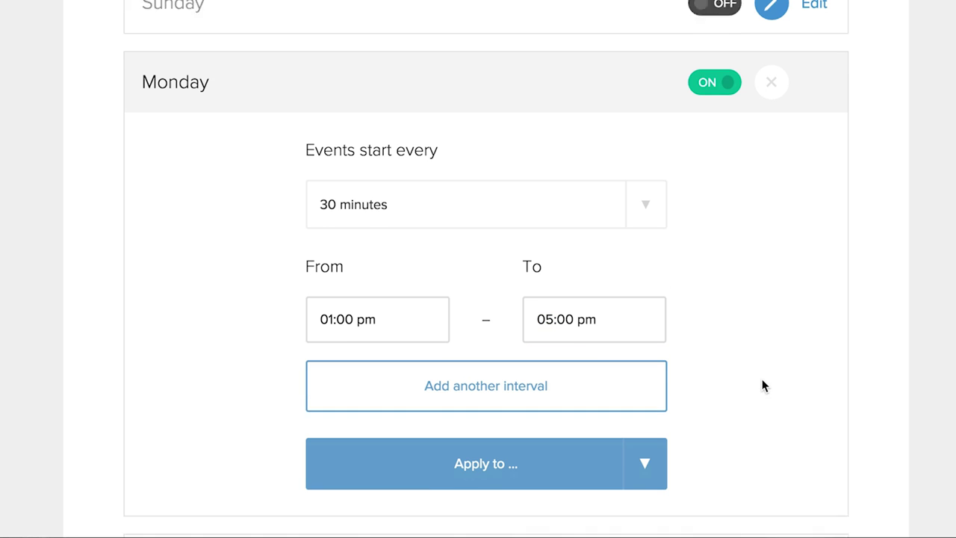
scroll(761, 386, "down", 1)
left_click(647, 408)
scroll(732, 401, "down", 5)
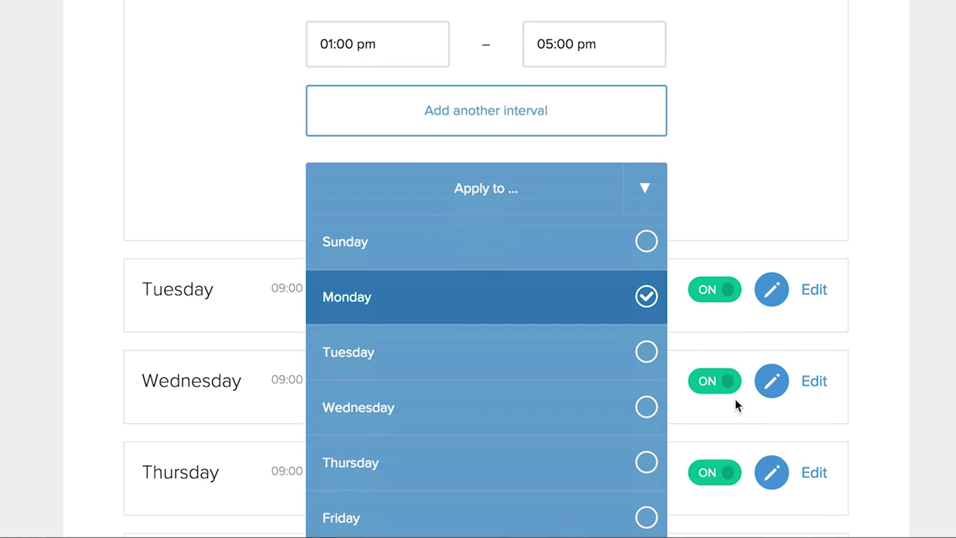
left_click(646, 356)
left_click(647, 404)
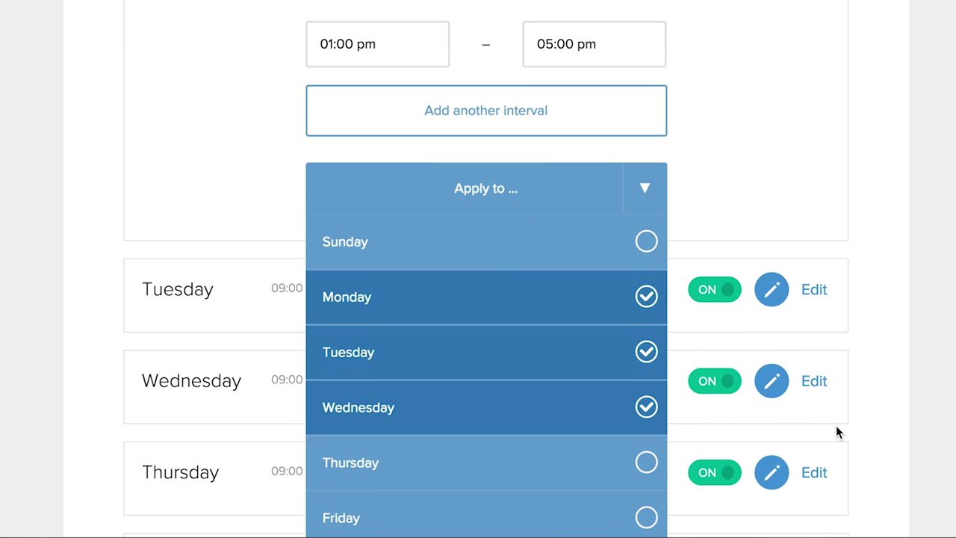
scroll(851, 426, "down", 5)
left_click(425, 416)
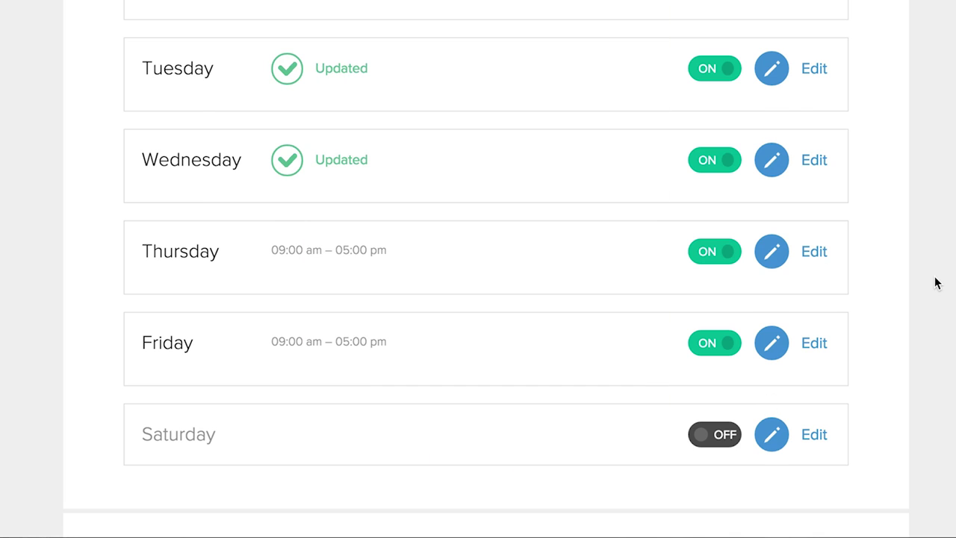
Step: Switch off availability for Thursday and Friday
scroll(938, 282, "up", 2)
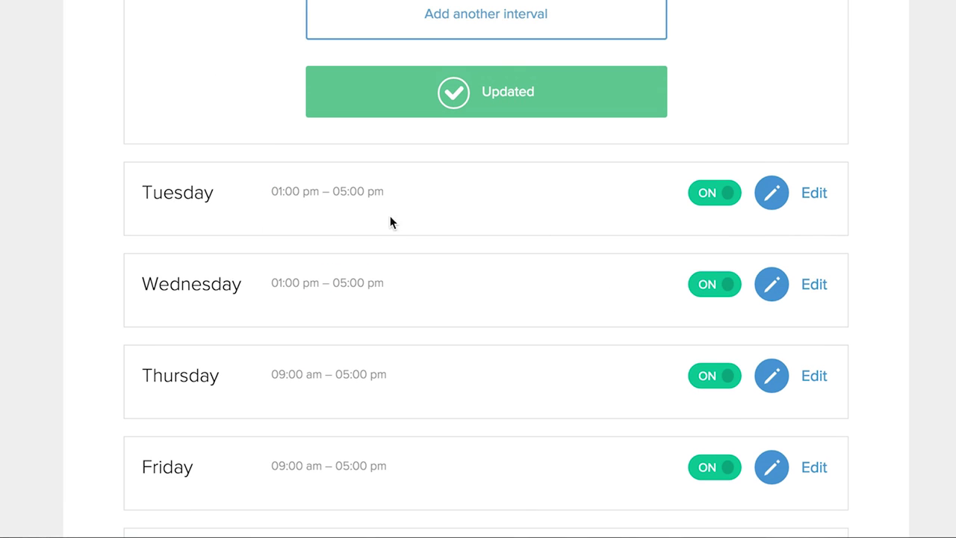
scroll(452, 224, "up", 6)
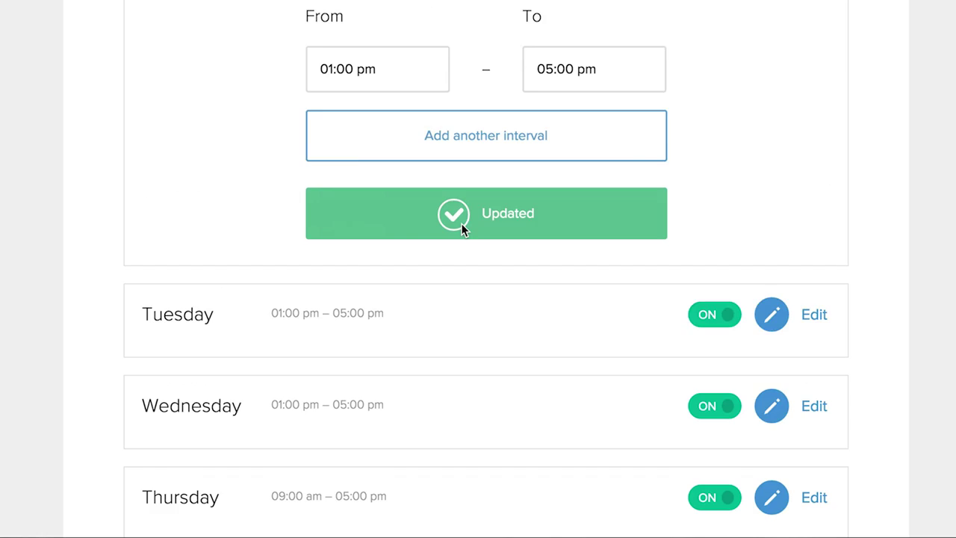
scroll(612, 257, "down", 5)
scroll(702, 283, "down", 2)
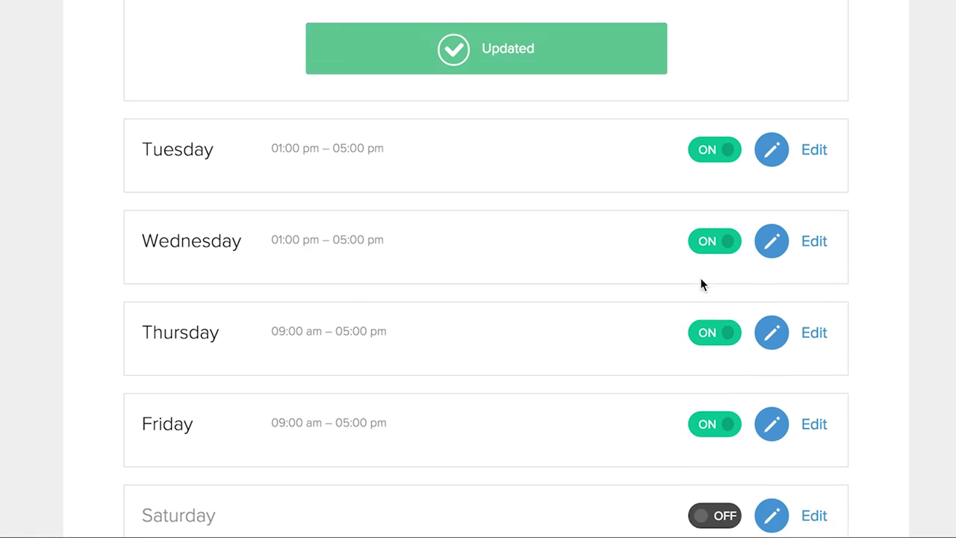
left_click(738, 286)
left_click(721, 365)
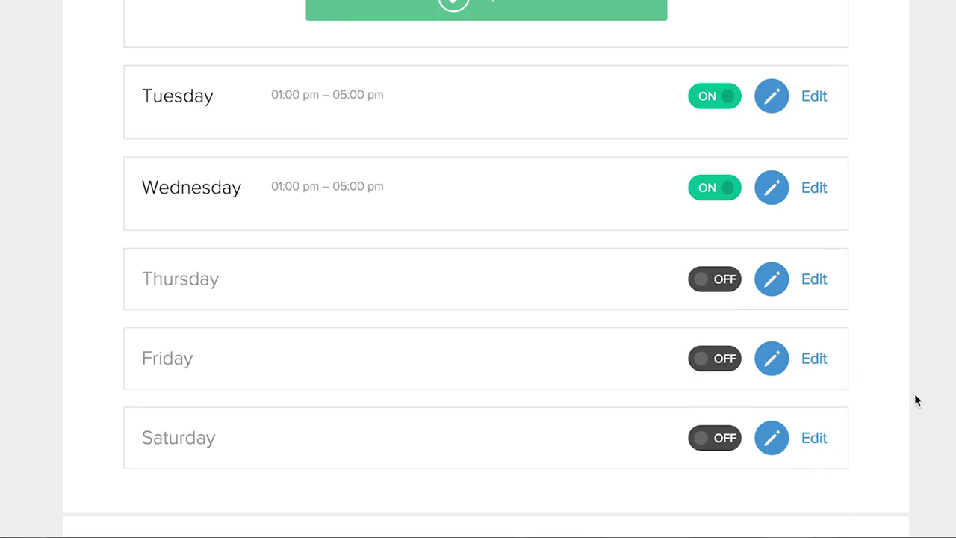
Step: Review the event's general settings, daily availability and the options for how far into the future events can be scheduled
scroll(913, 393, "up", 10)
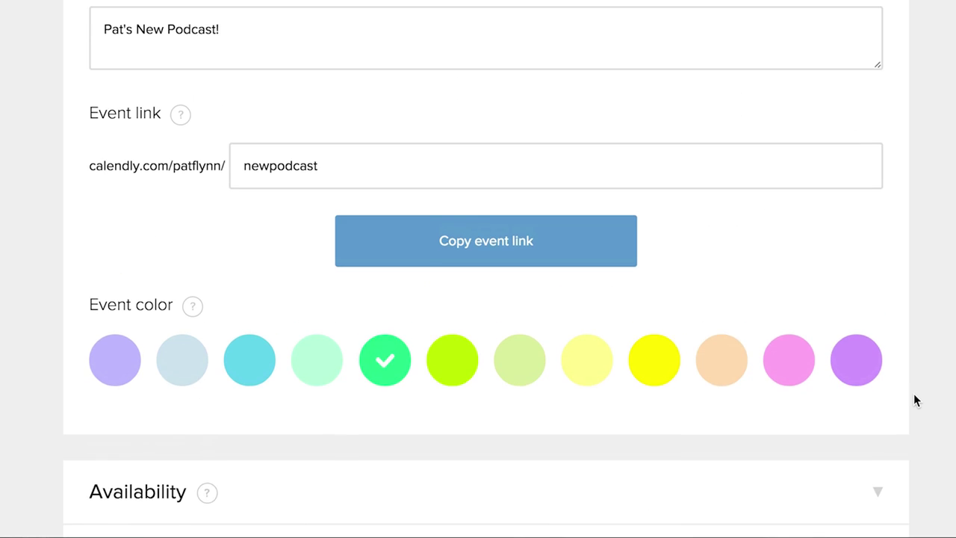
scroll(914, 393, "up", 5)
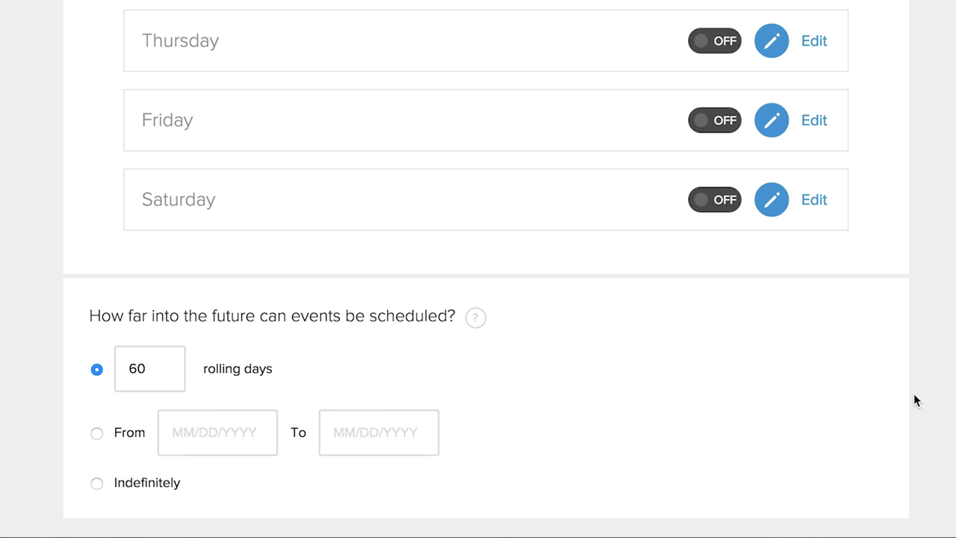
scroll(914, 393, "up", 9)
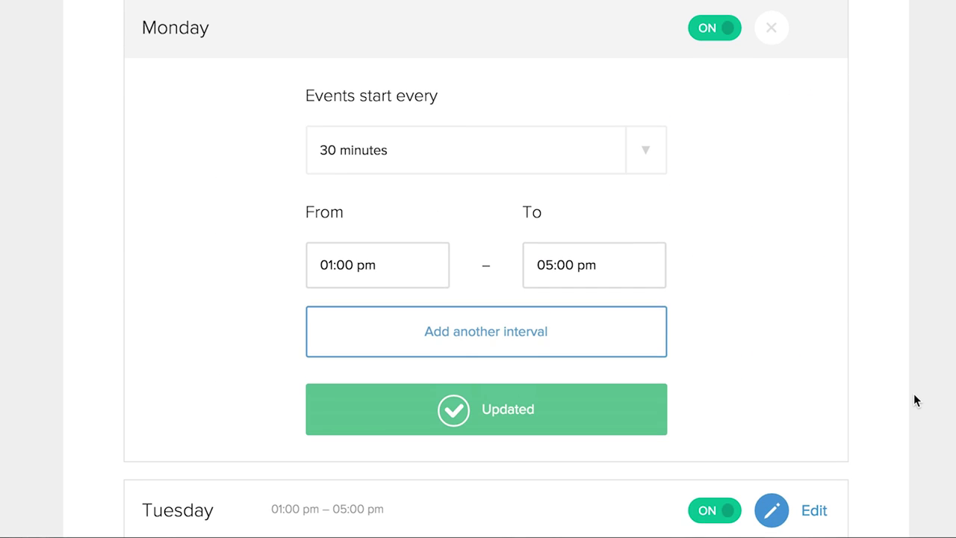
scroll(914, 393, "down", 3)
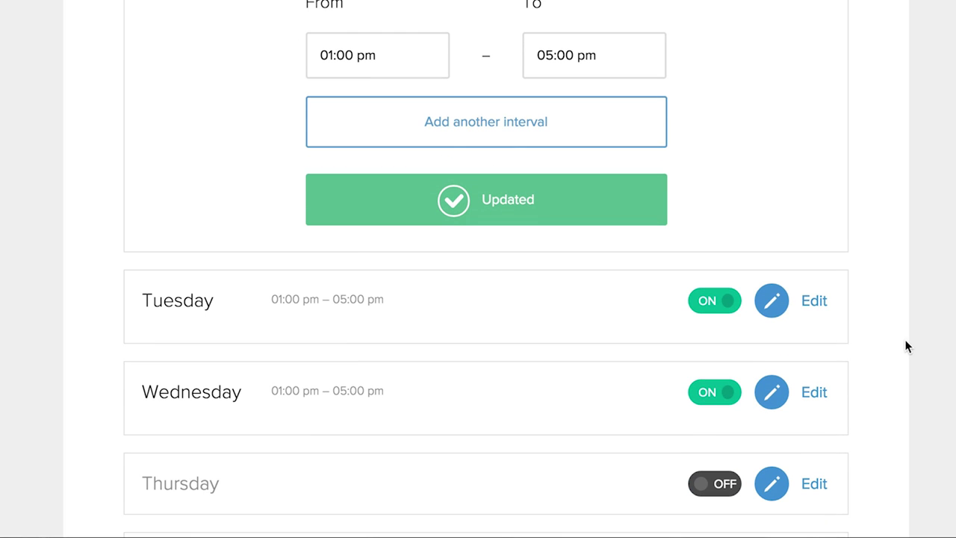
scroll(907, 341, "up", 10)
scroll(907, 345, "up", 6)
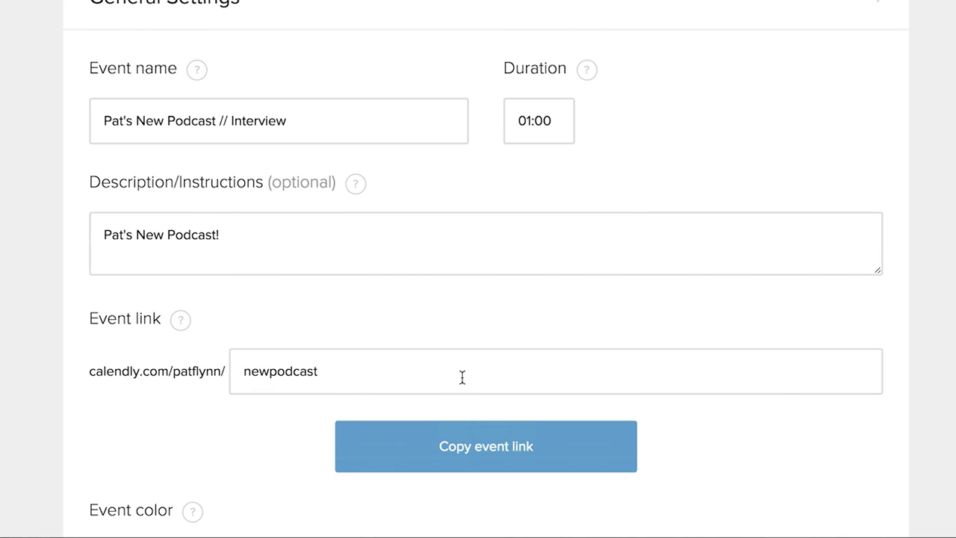
scroll(950, 411, "down", 9)
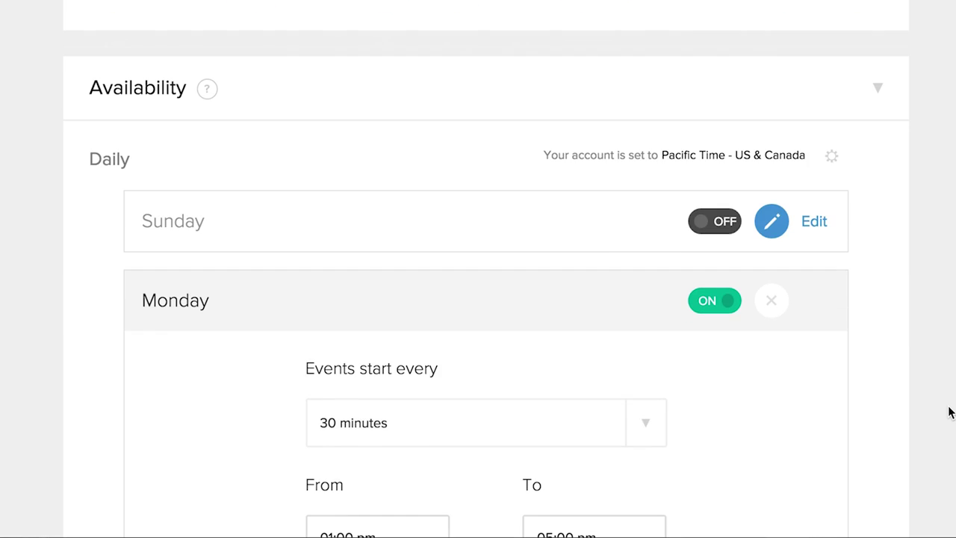
scroll(949, 411, "down", 3)
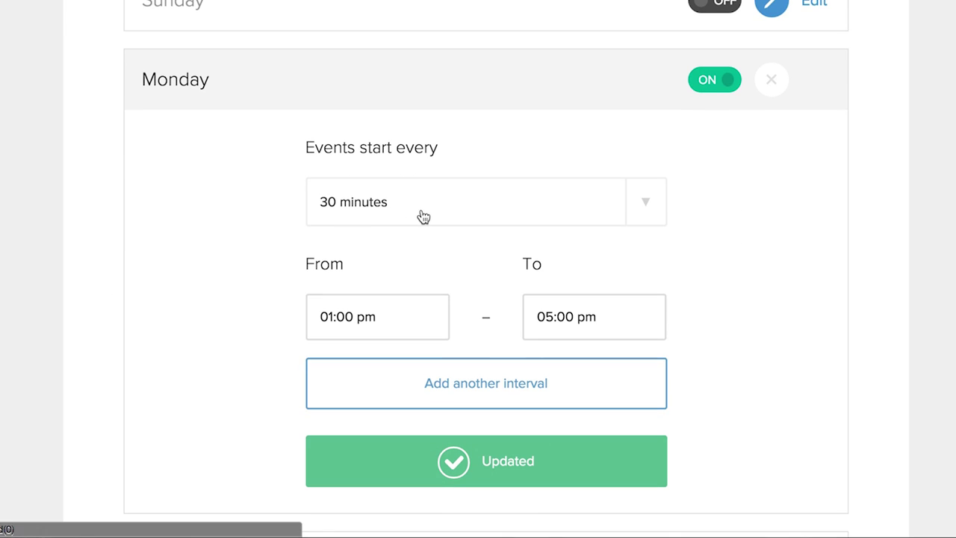
scroll(854, 410, "down", 8)
scroll(855, 410, "down", 5)
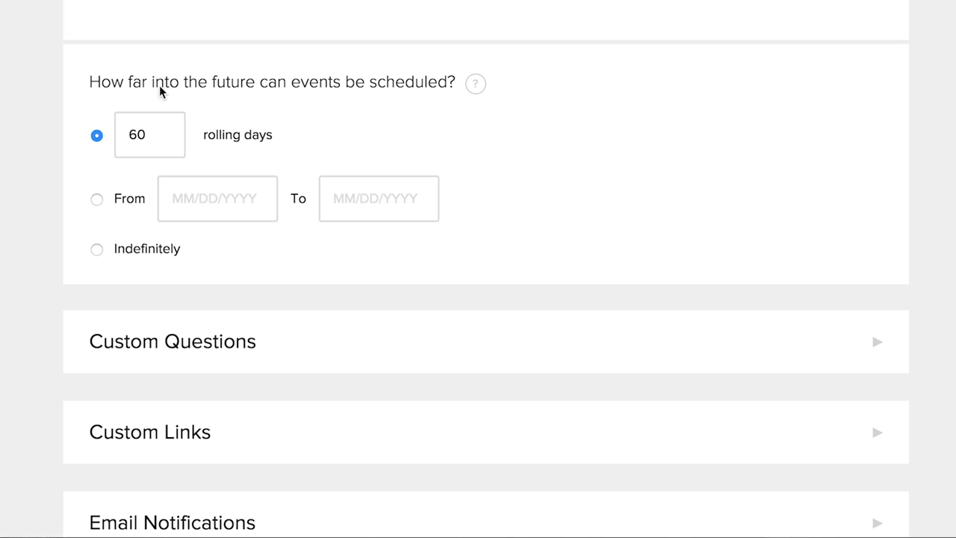
scroll(216, 90, "up", 1)
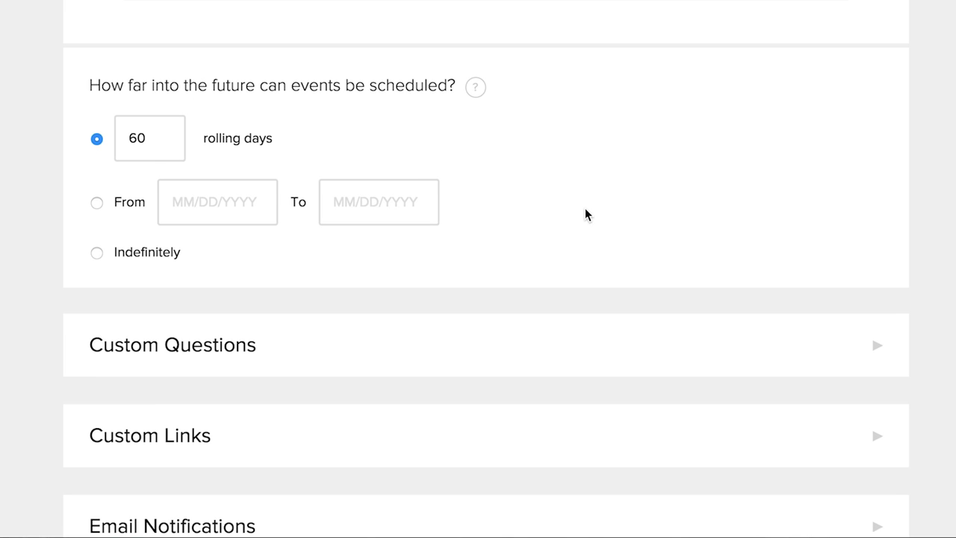
Step: Expand the custom questions and switch off the phone number question
scroll(587, 215, "down", 3)
left_click(640, 190)
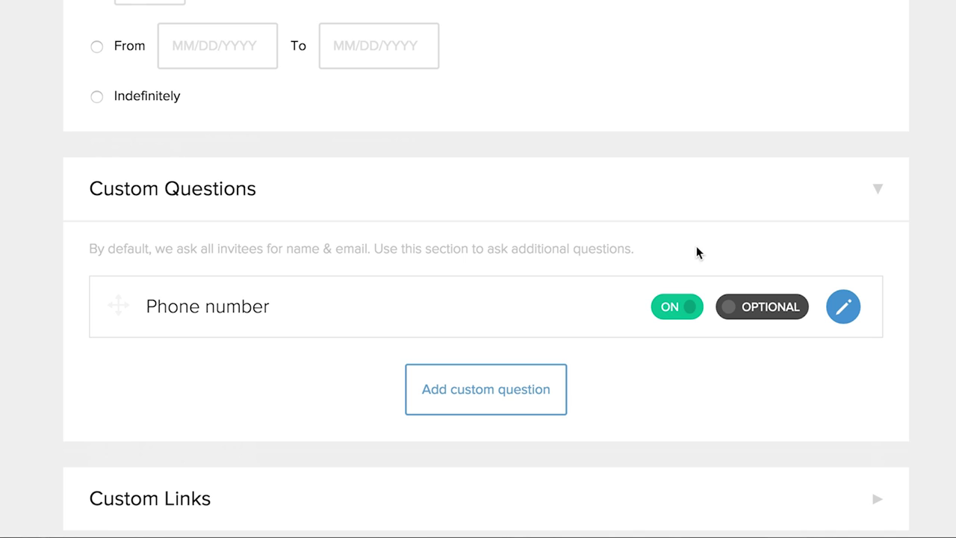
left_click(690, 314)
Step: Add a required single-line custom question reading "Skype Username?"
left_click(525, 398)
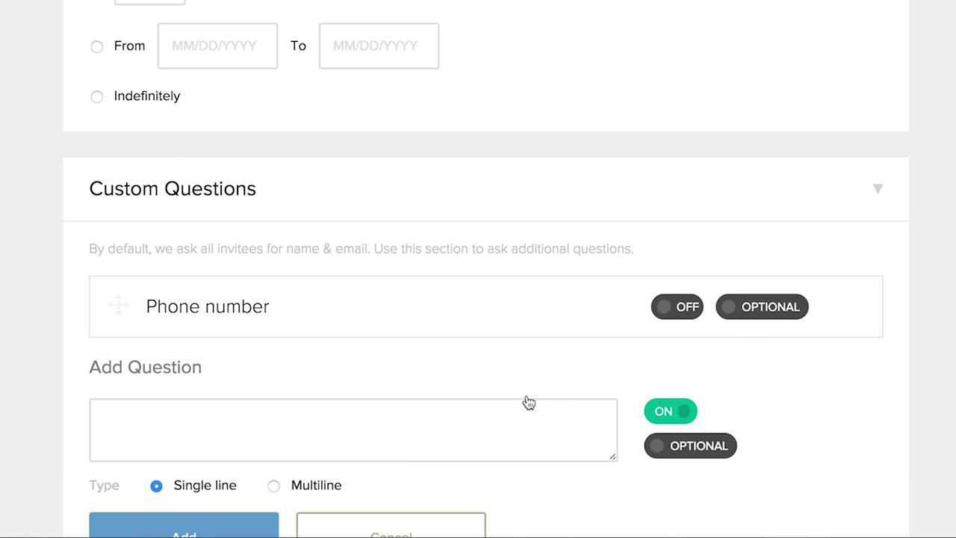
left_click(408, 447)
type("Sk")
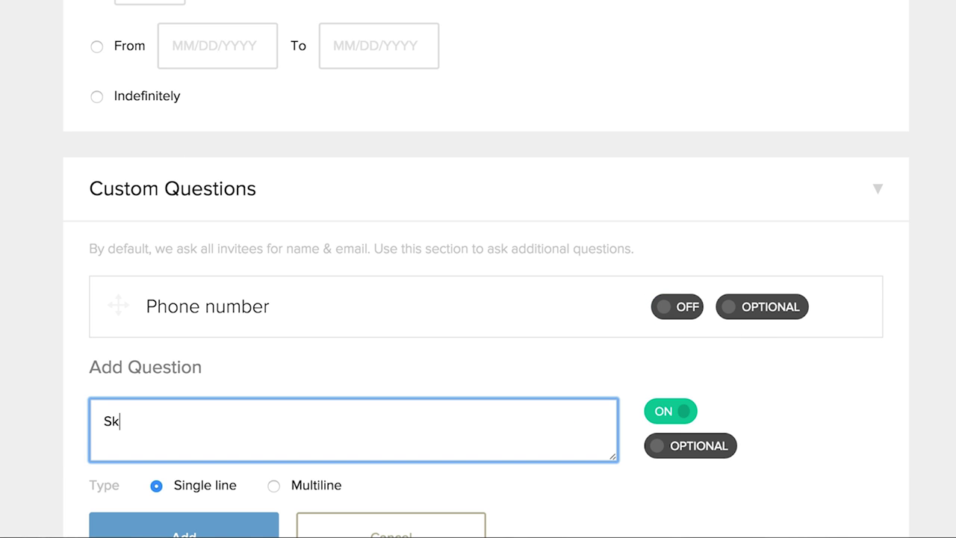
type("ype Username?")
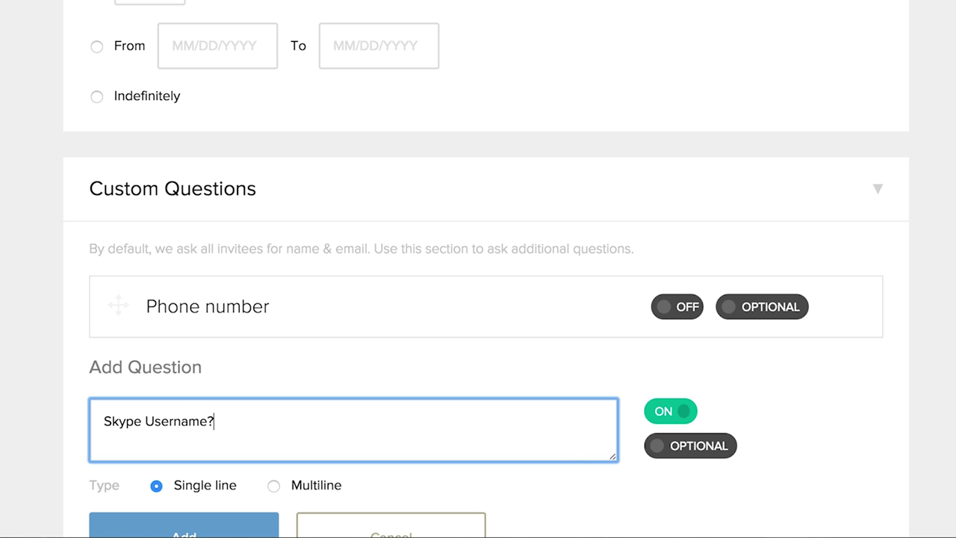
left_click(655, 453)
scroll(576, 463, "down", 2)
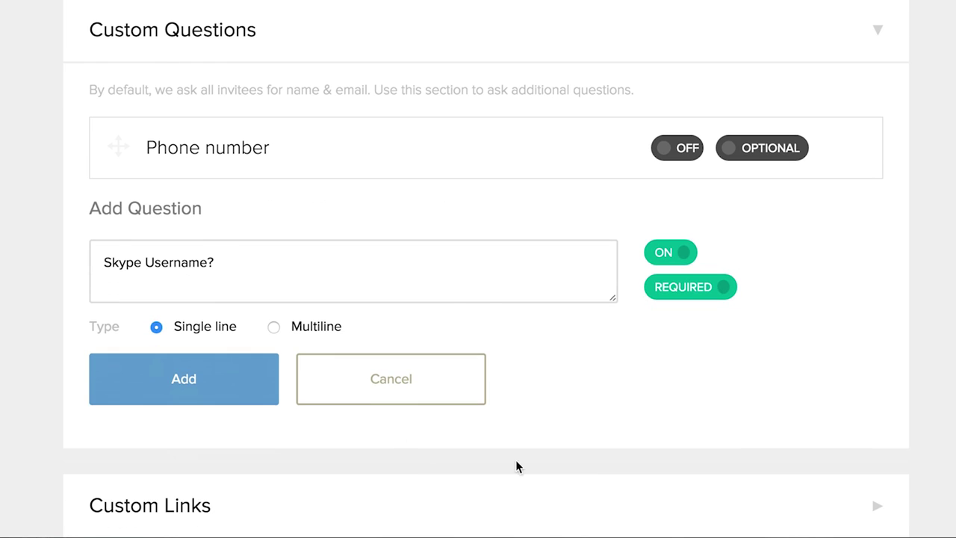
left_click(239, 401)
Step: Add an optional multiline custom question reading "Any special requirements?"
left_click(468, 329)
left_click(312, 359)
type("Any")
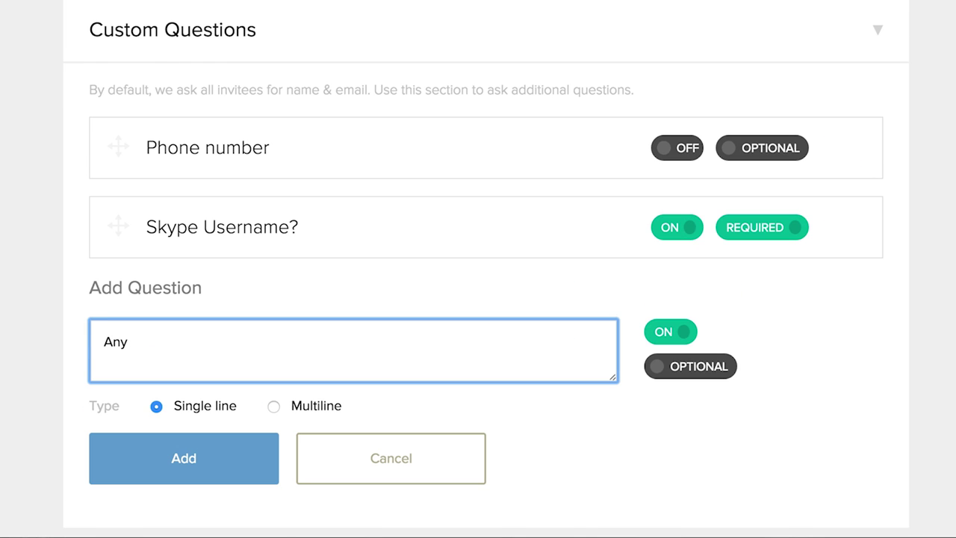
type(" special requirements?")
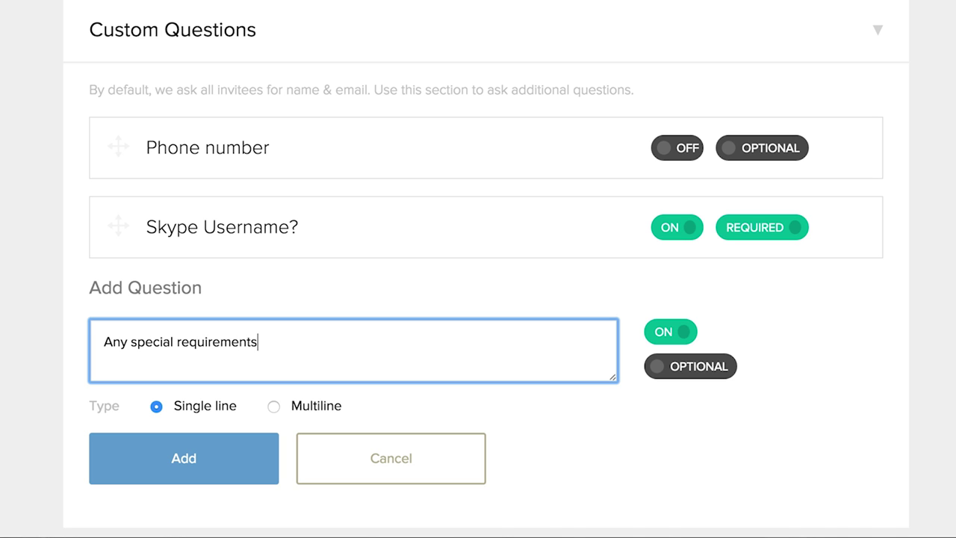
left_click(274, 407)
left_click(244, 476)
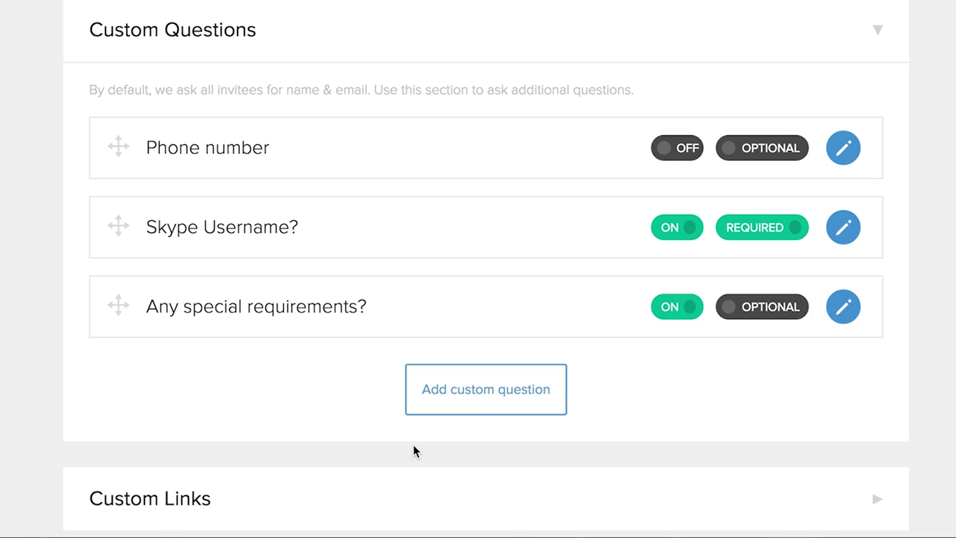
Step: Expand the advanced settings and make the event type non-public
scroll(663, 407, "down", 5)
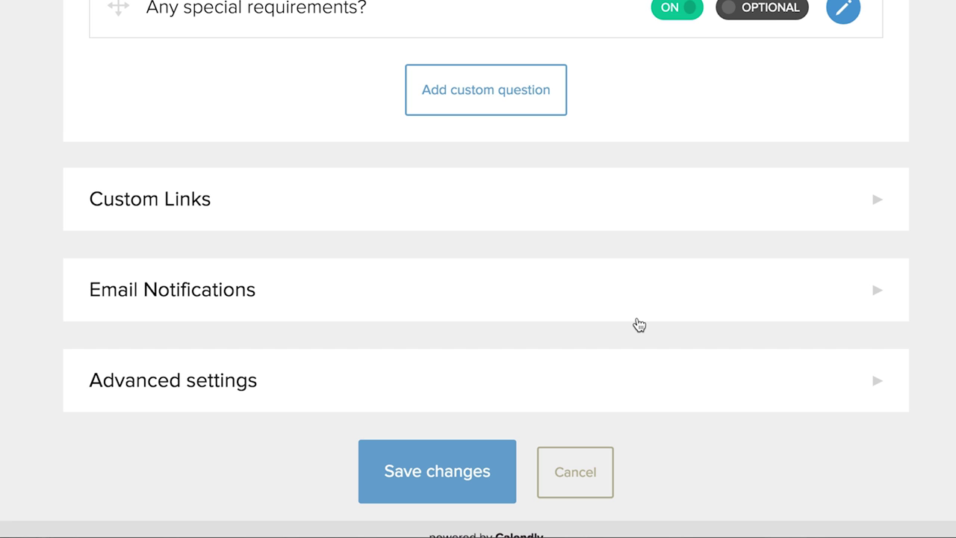
left_click(837, 384)
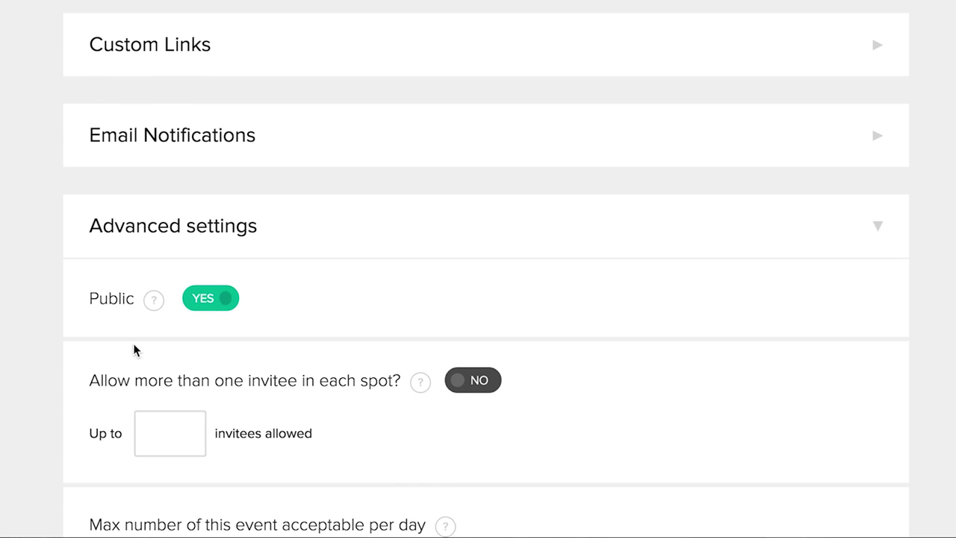
left_click(226, 301)
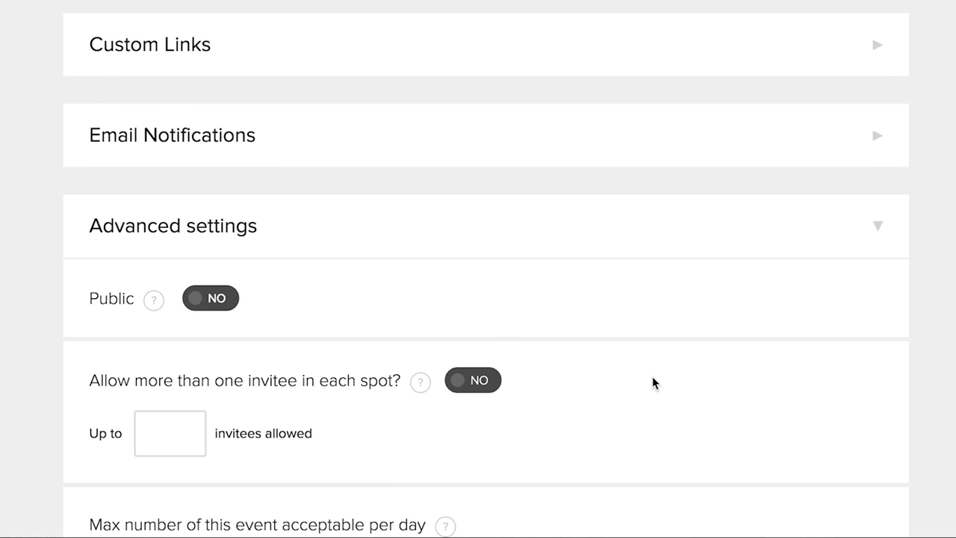
Step: Turn off the display of the button to schedule another event and save the event type's changes
scroll(652, 382, "down", 5)
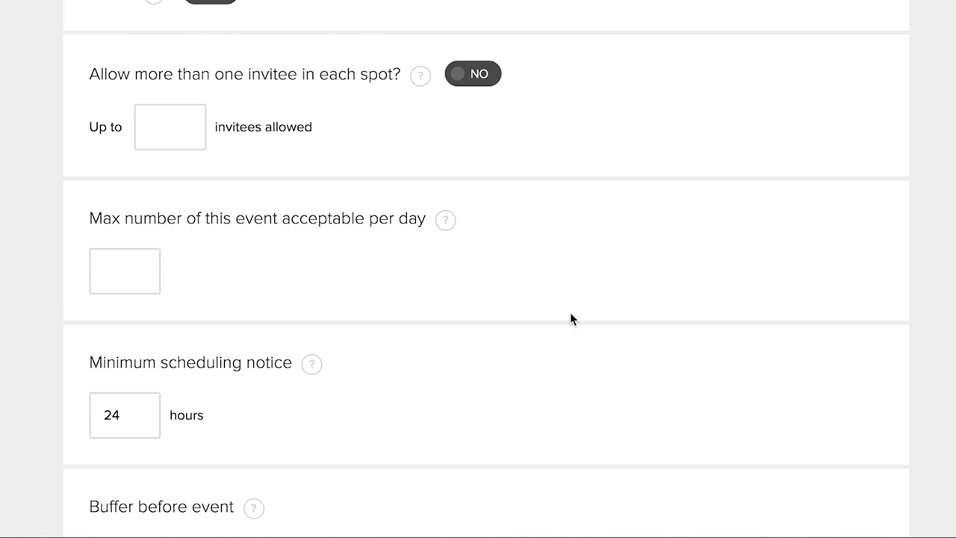
scroll(571, 314, "down", 5)
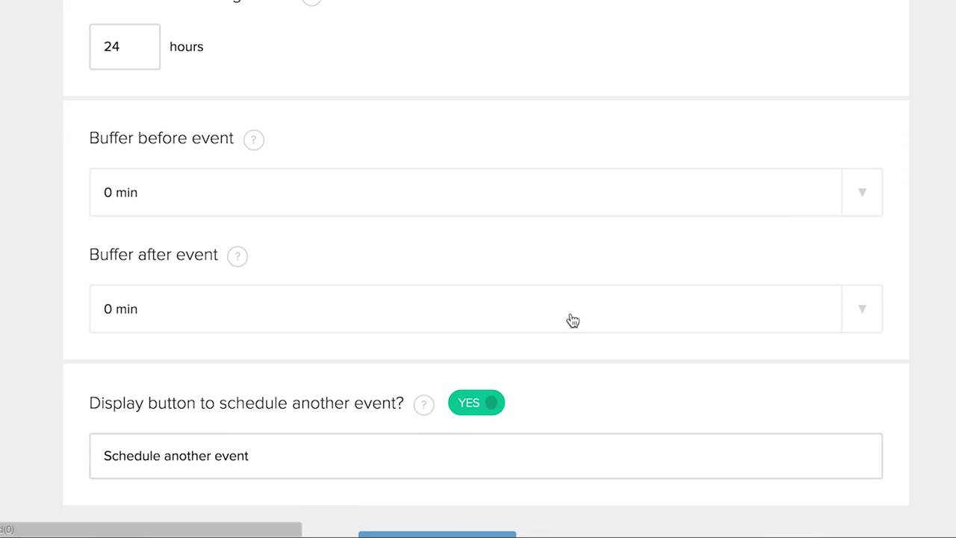
scroll(572, 319, "down", 2)
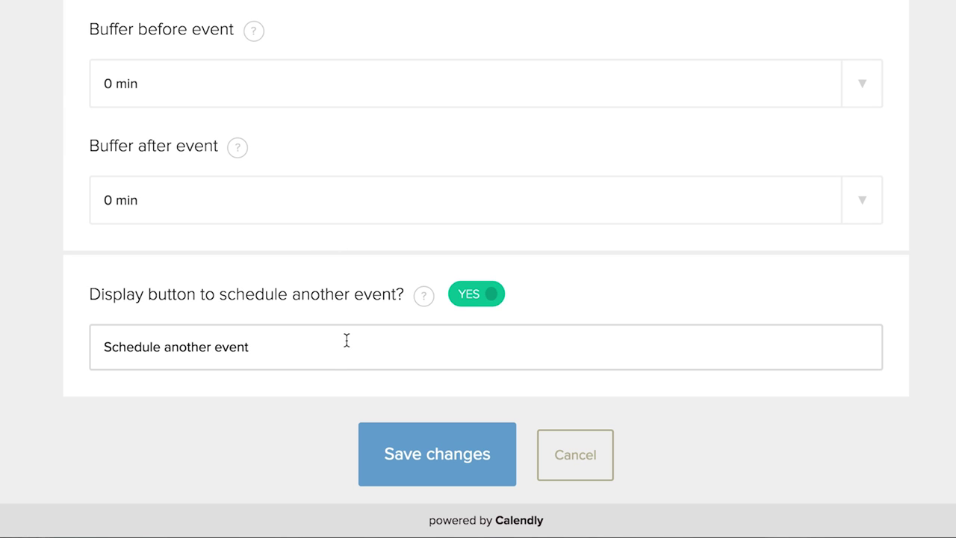
left_click(474, 299)
left_click(478, 456)
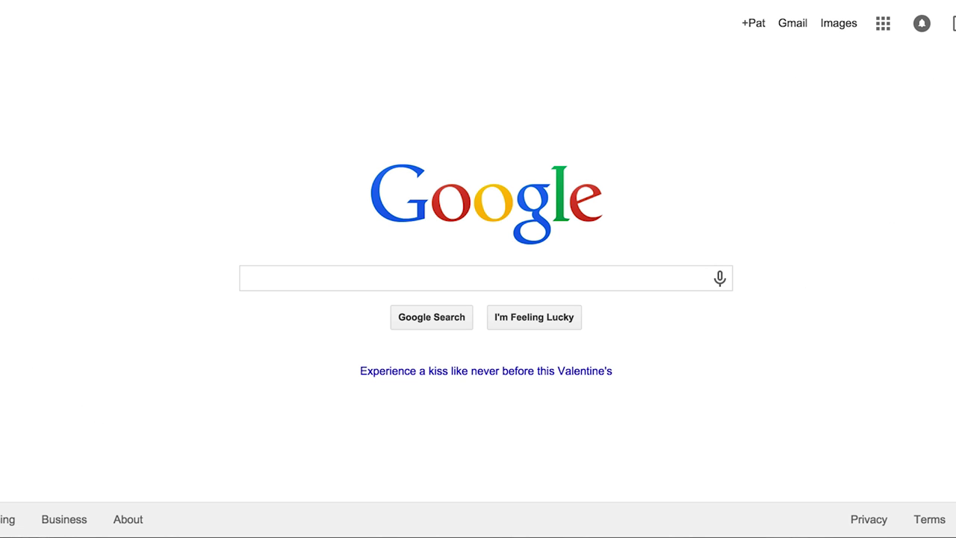
Step: Open the new podcast event's public booking page on calendly.com, using the account's link ending in /newpodcast
type("calendly.com/")
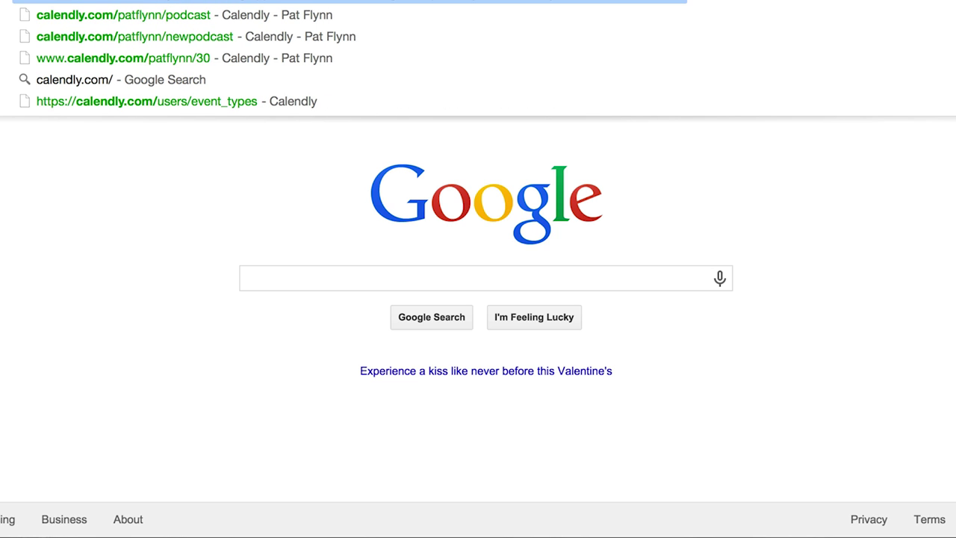
type("new")
key("BackSpace")
key("BackSpace")
key("BackSpace")
type("pat")
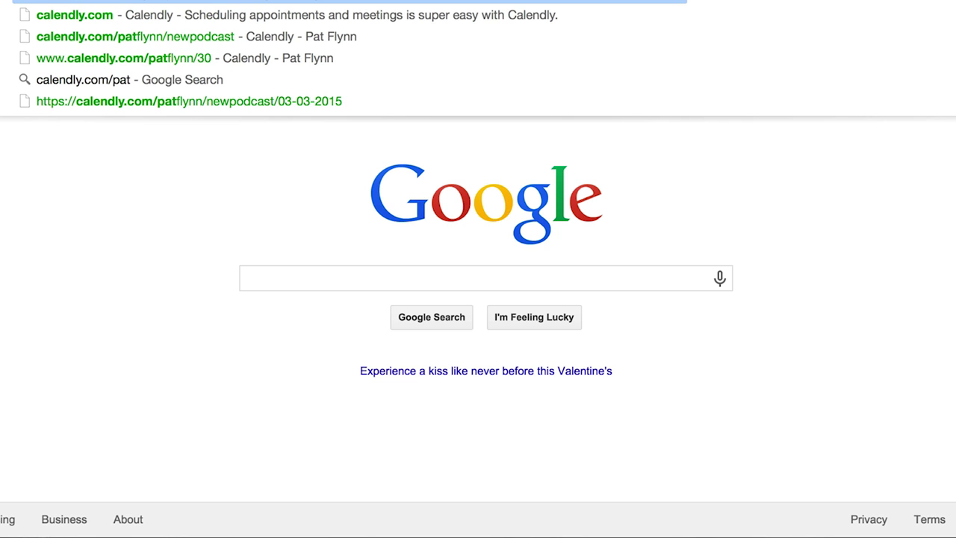
type("flynn/newpodcast")
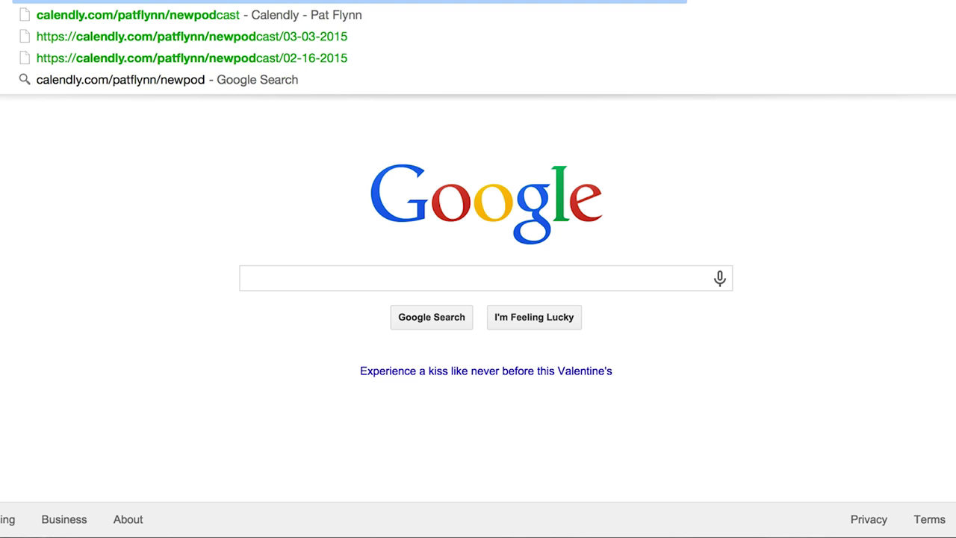
key("Return")
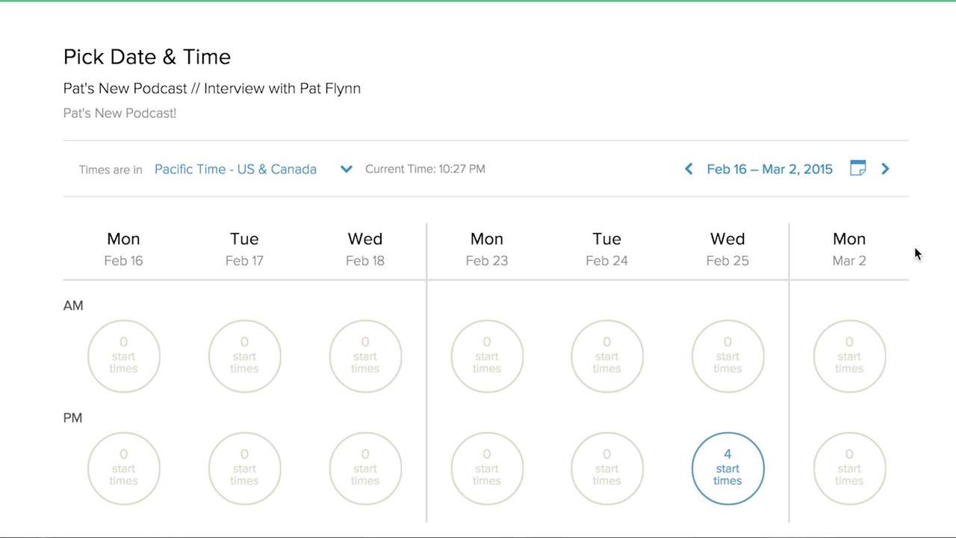
Step: Choose the 04:00 pm start time on Monday, March 9 for the interview and confirm it
left_click(886, 172)
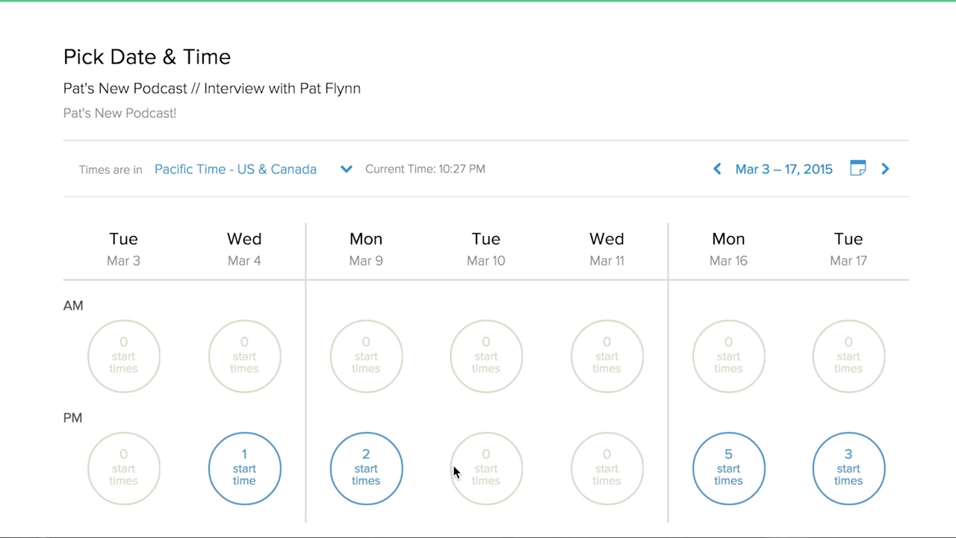
left_click(382, 487)
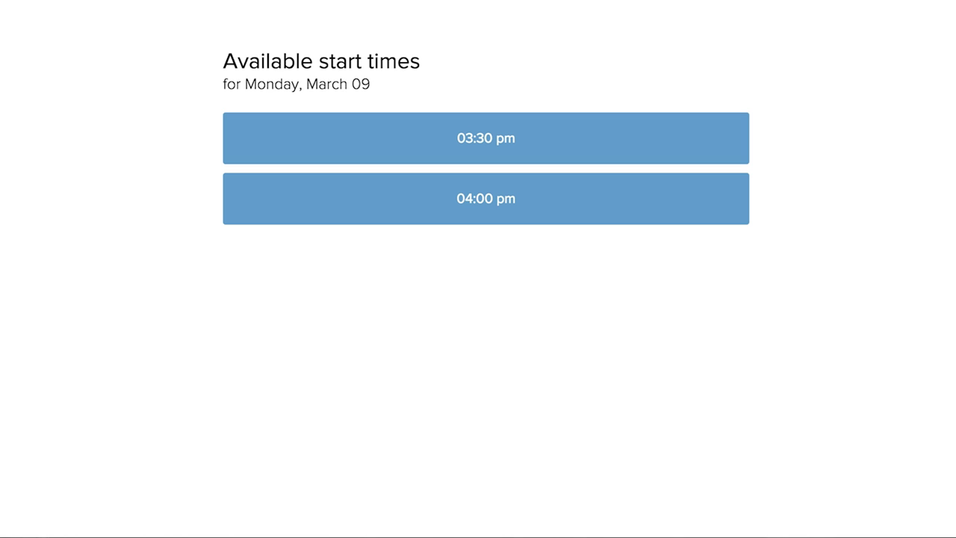
left_click(498, 199)
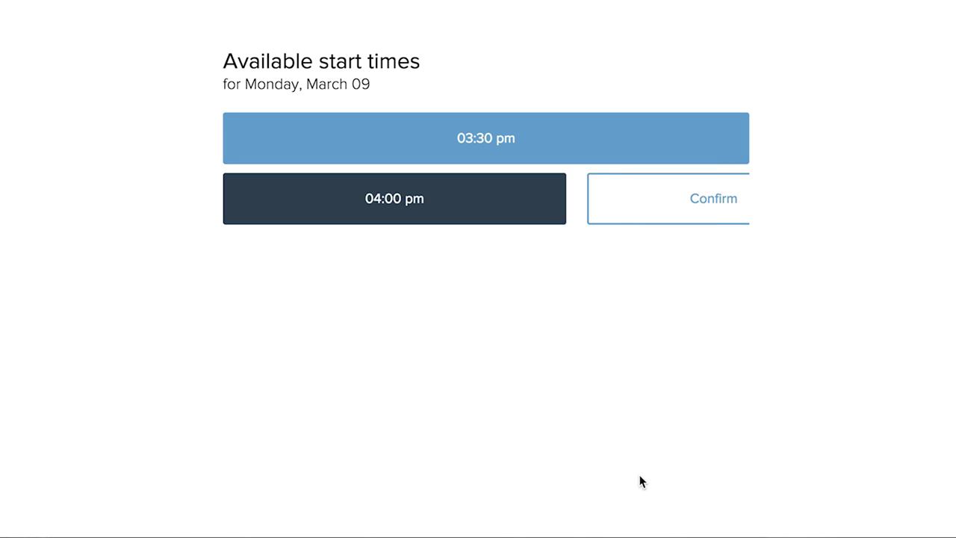
left_click(639, 200)
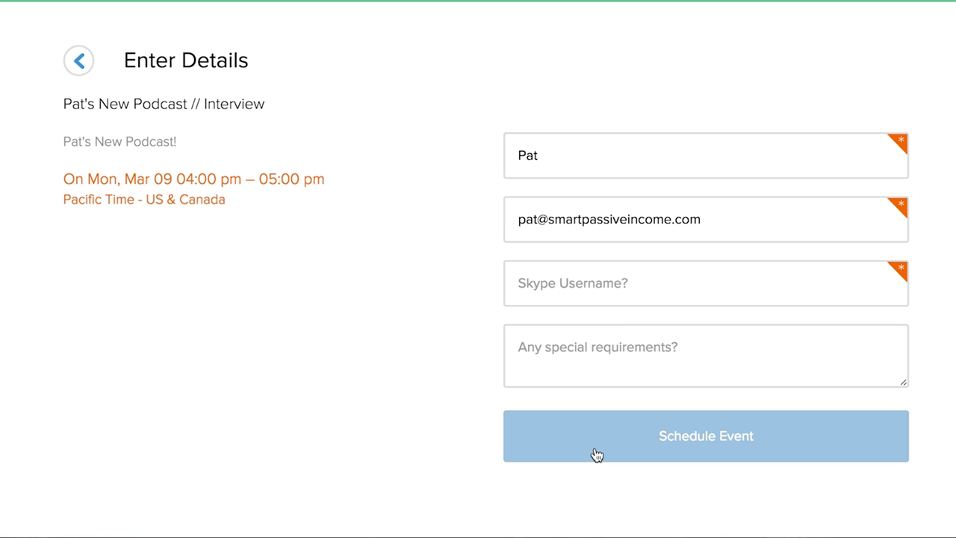
Step: Fill in the Skype username, answer "Nope!" to the special requirements question, and schedule the event
left_click(573, 284)
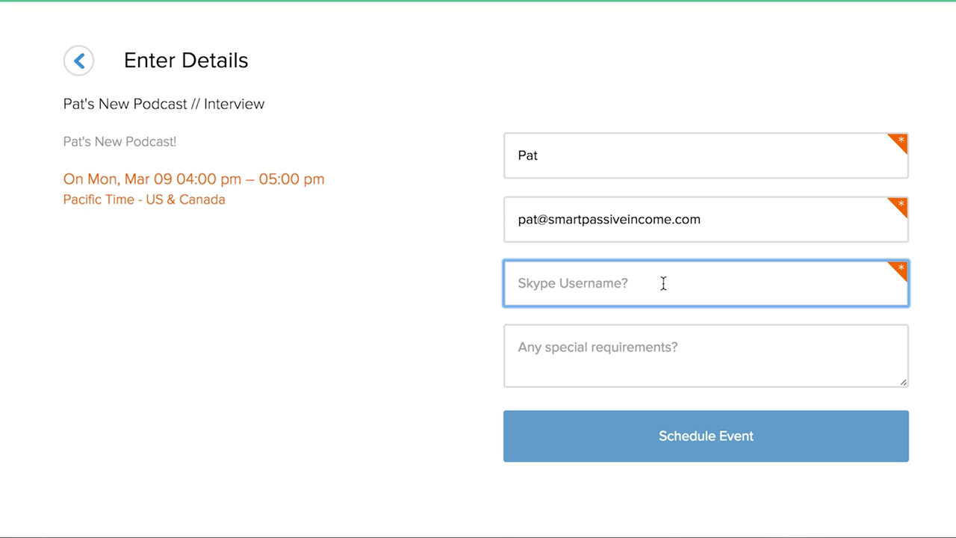
type("patflynn3")
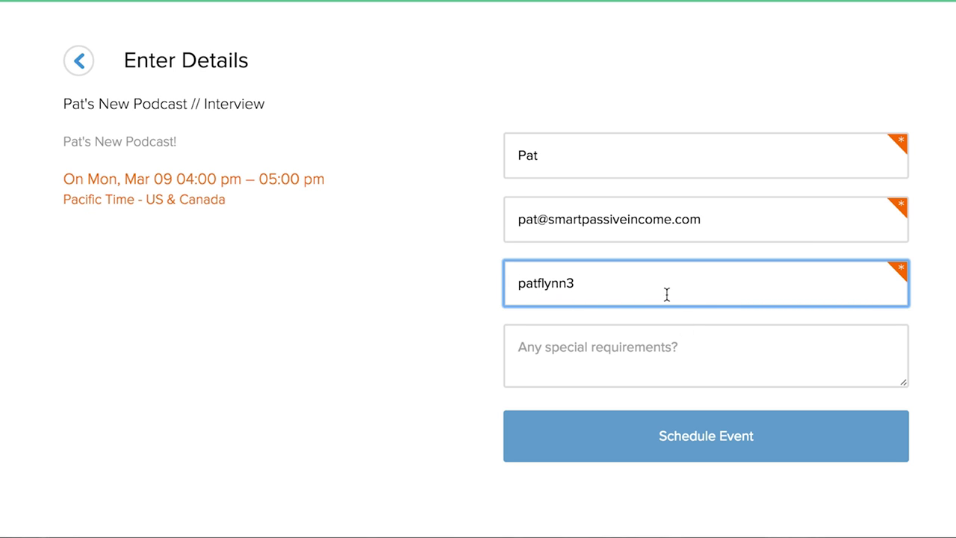
left_click(682, 334)
type("Nope!")
left_click(718, 451)
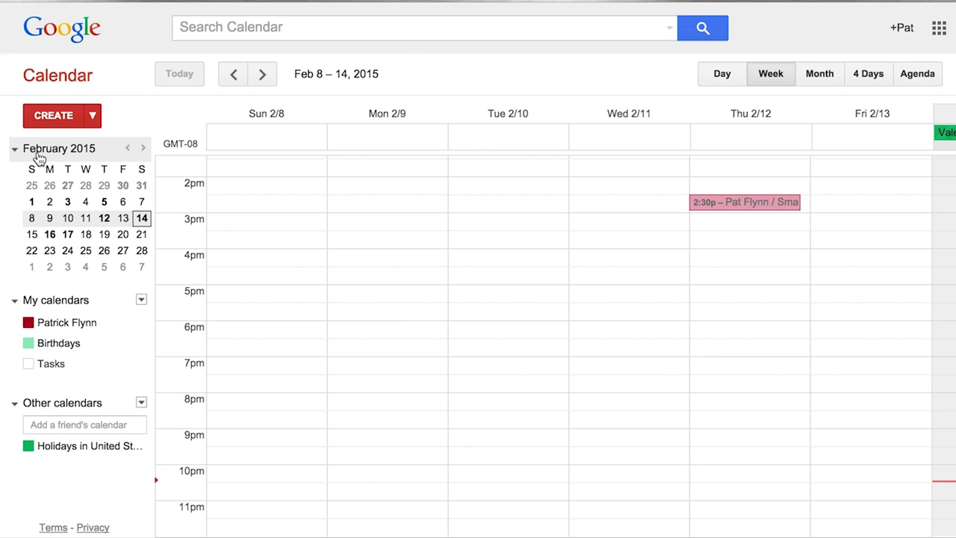
Step: In Google Calendar, switch to the business account and open the podcast interview event on March 9, 2015 at 4 pm
left_click(879, 29)
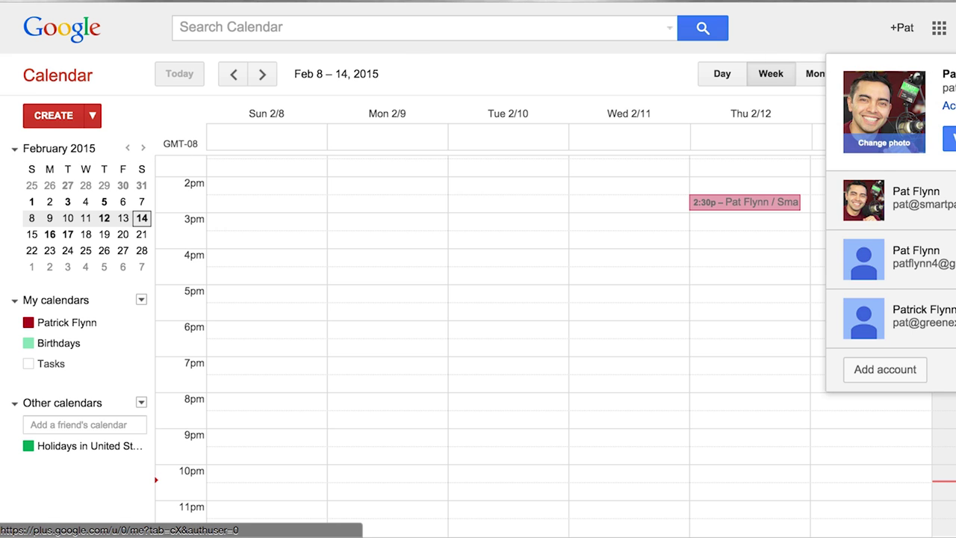
left_click(934, 200)
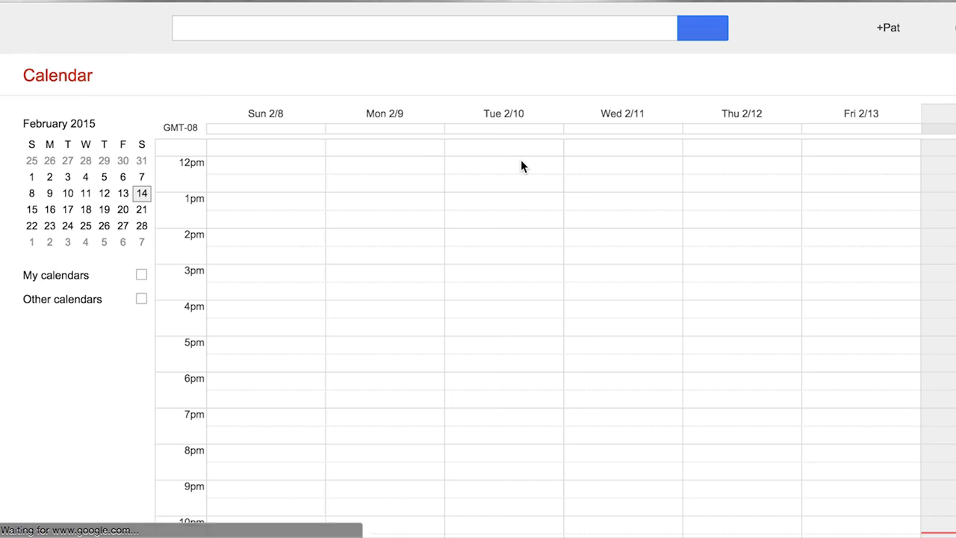
left_click(142, 148)
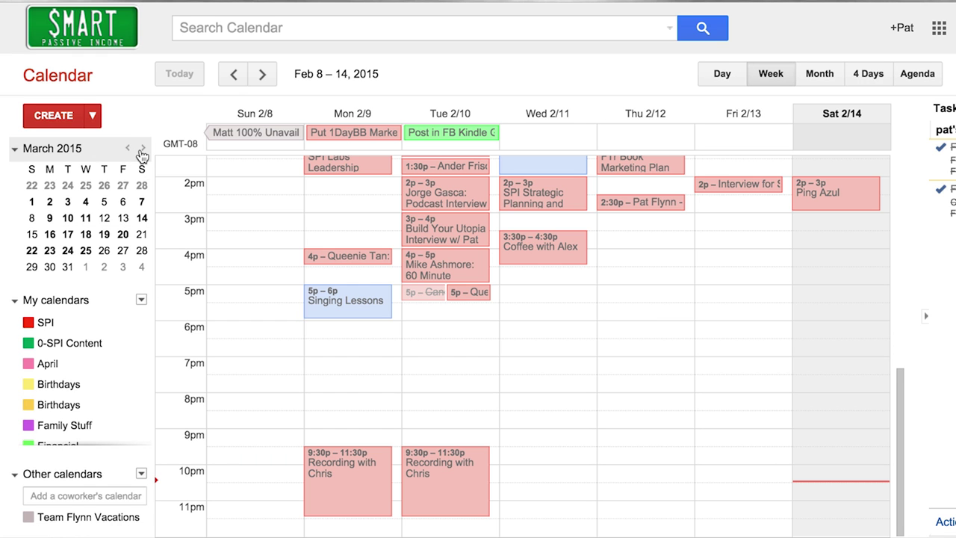
left_click(49, 217)
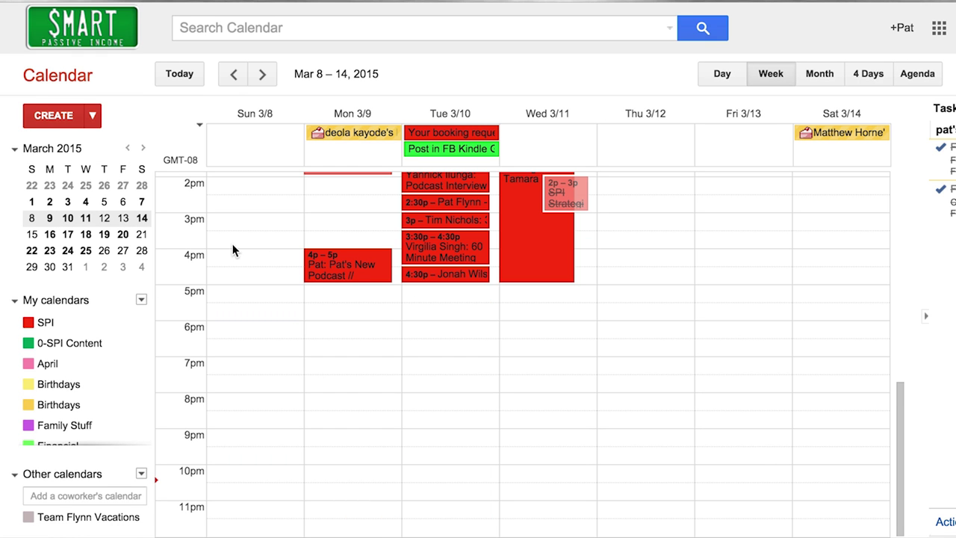
left_click(363, 270)
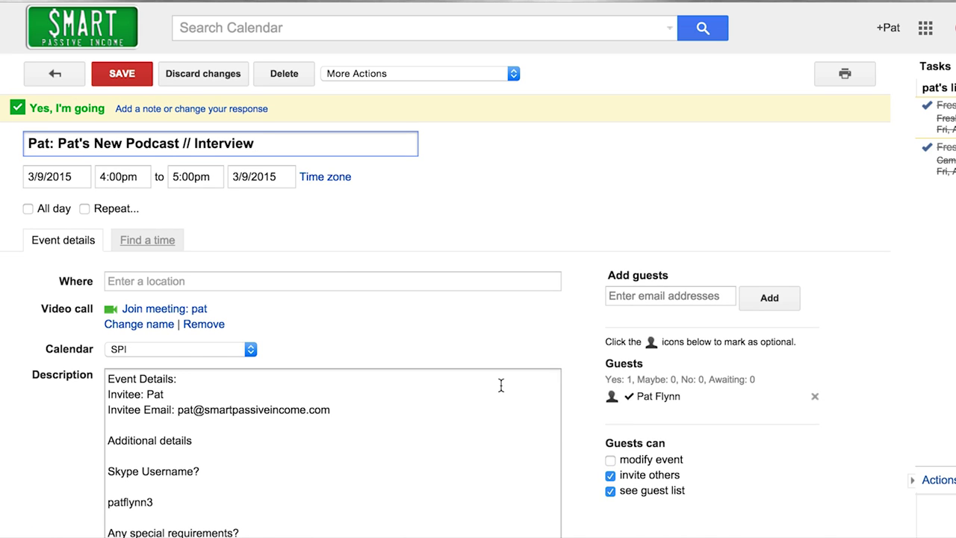
Step: Examine the event description for the invitee's name and e-mail, the Skype username, and the special requirements answer
scroll(501, 385, "down", 3)
double_click(155, 215)
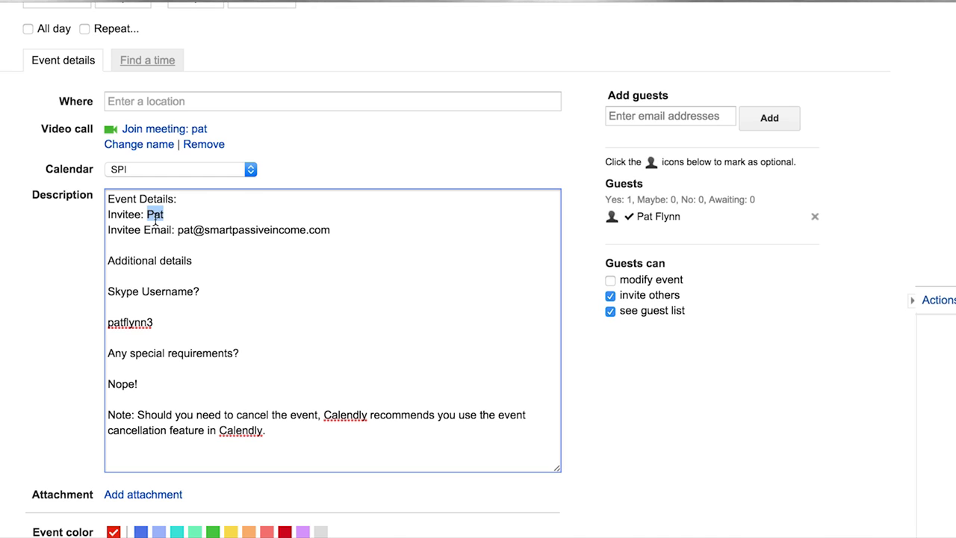
left_click_drag(178, 230, 369, 228)
left_click(364, 254)
scroll(239, 323, "down", 1)
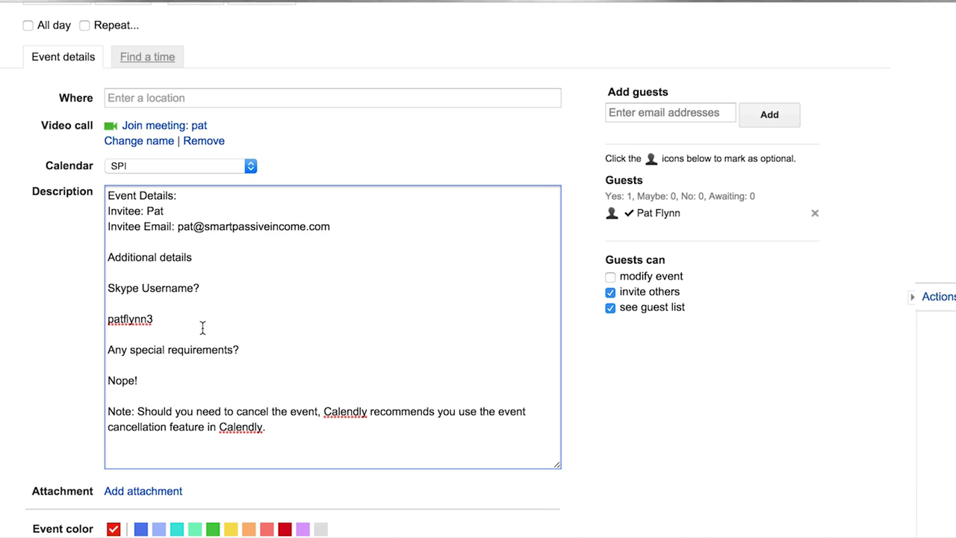
left_click_drag(177, 324, 100, 330)
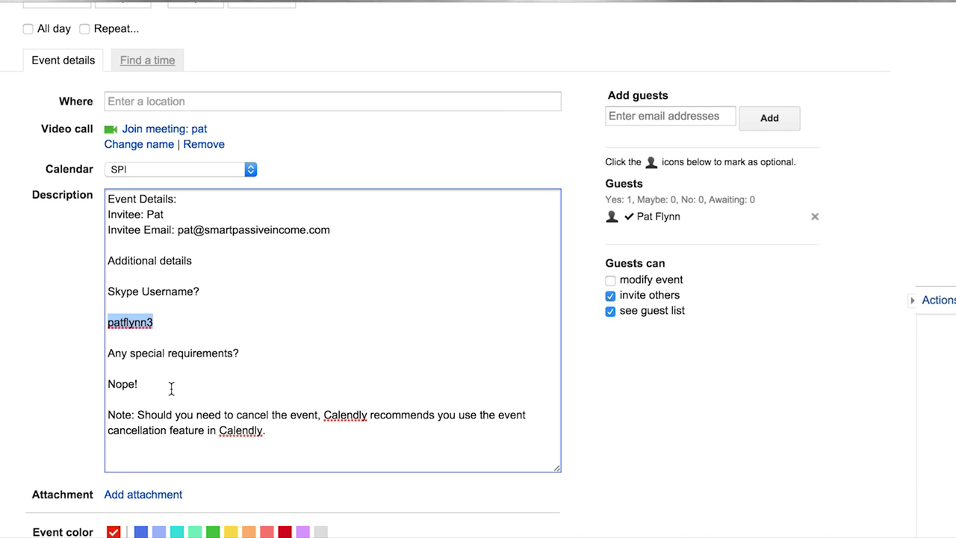
left_click_drag(171, 387, 96, 389)
left_click(66, 383)
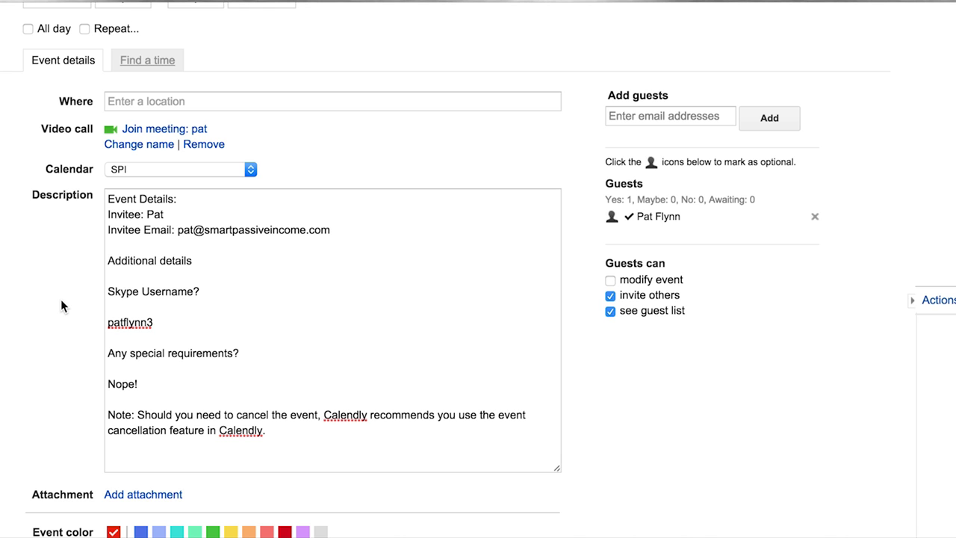
scroll(62, 305, "up", 3)
scroll(62, 307, "down", 2)
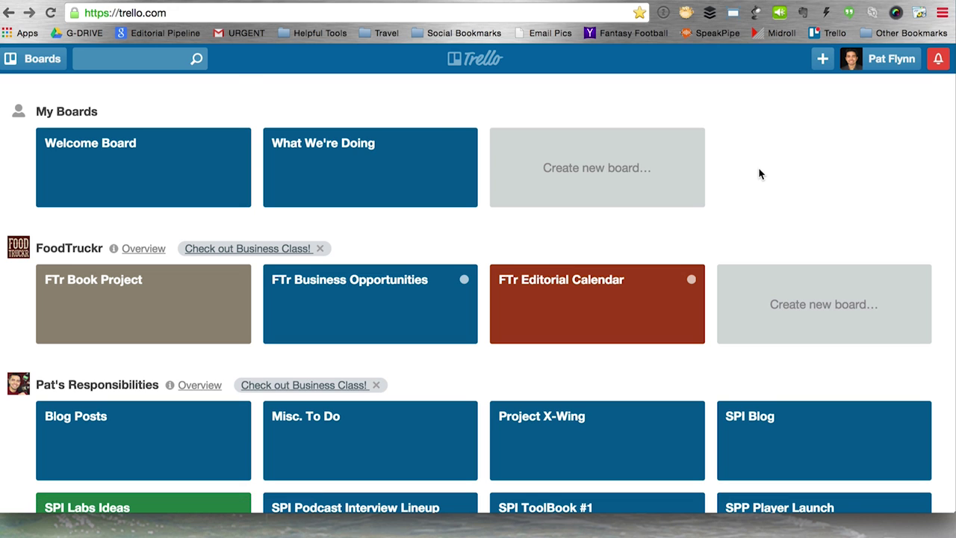
Step: Look through the boards of every organization in the Trello board overview
scroll(843, 196, "down", 3)
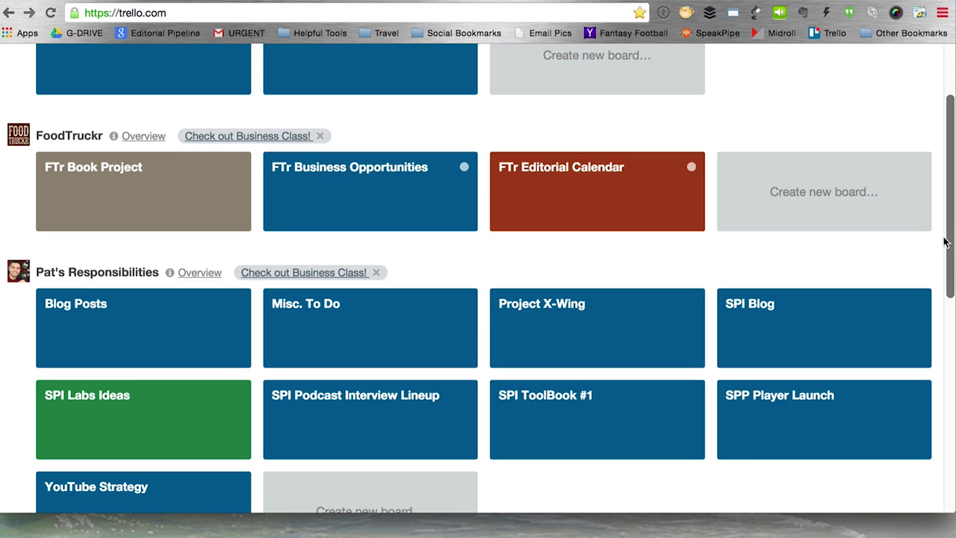
scroll(897, 259, "up", 3)
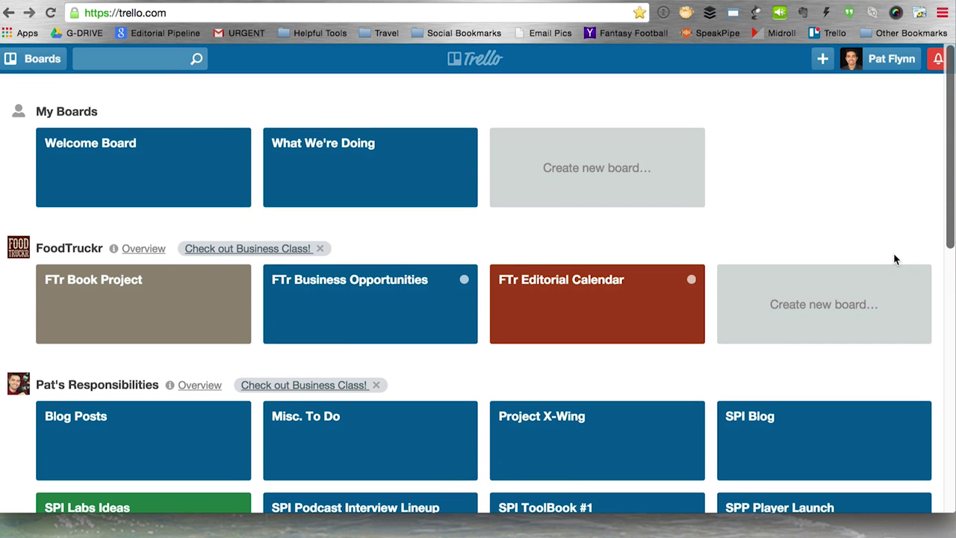
scroll(909, 277, "down", 4)
scroll(909, 277, "up", 4)
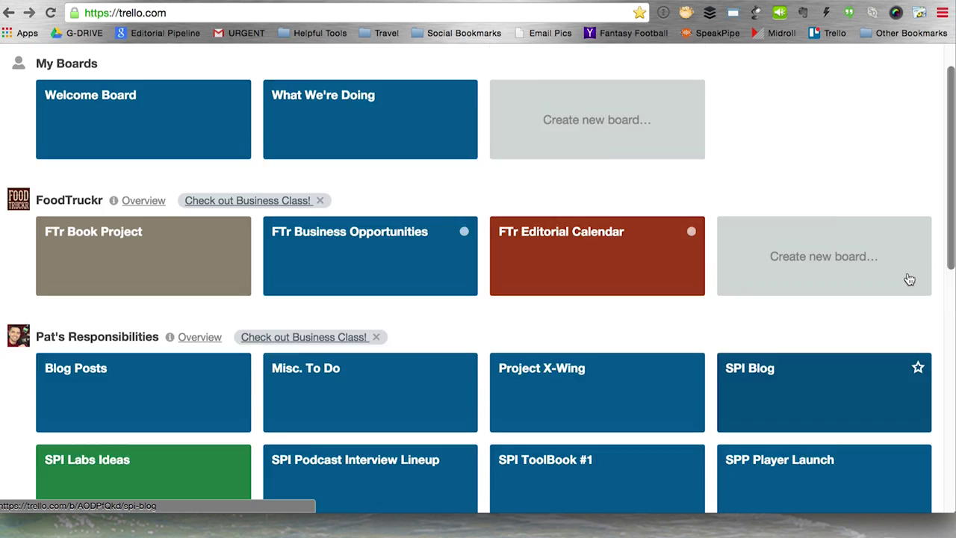
scroll(908, 279, "down", 2)
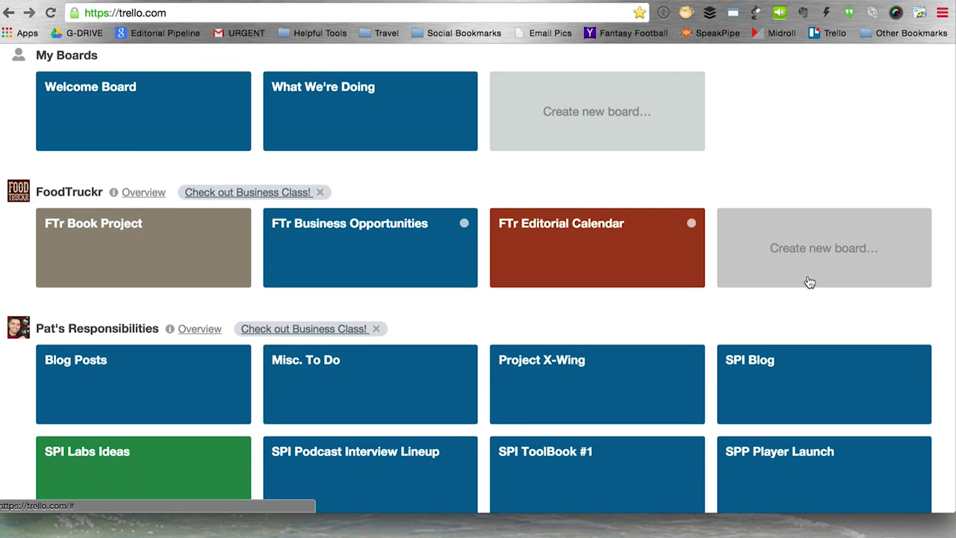
scroll(813, 297, "down", 4)
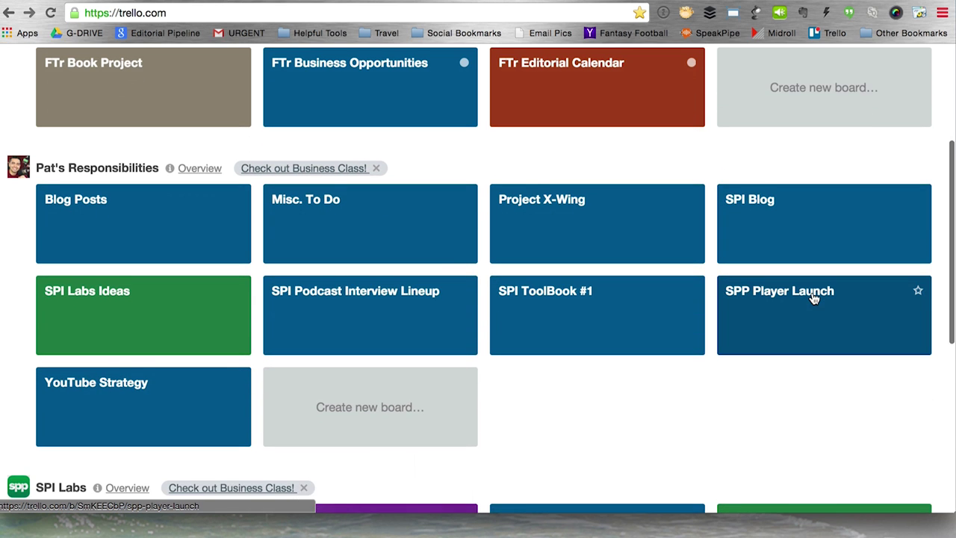
scroll(814, 296, "down", 8)
scroll(813, 297, "down", 2)
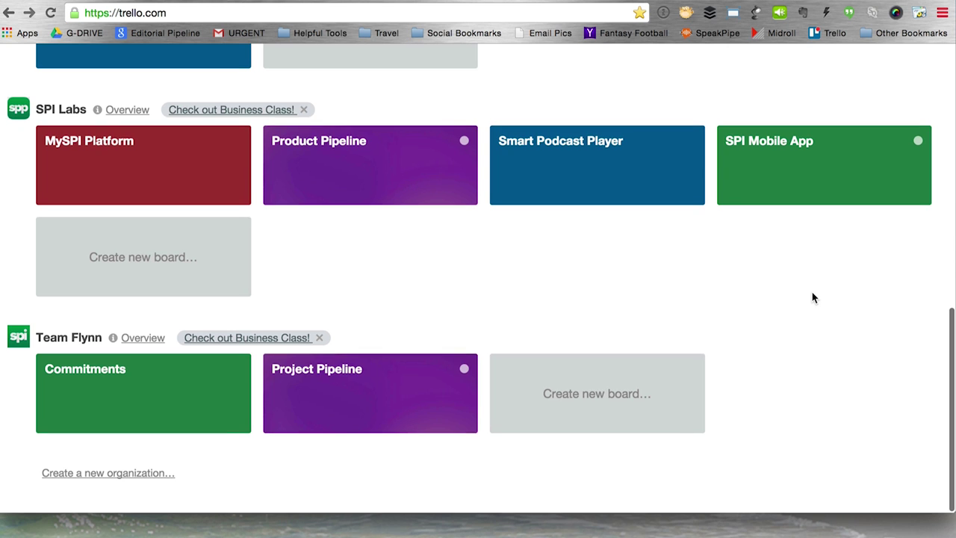
scroll(521, 373, "up", 3)
scroll(521, 374, "up", 3)
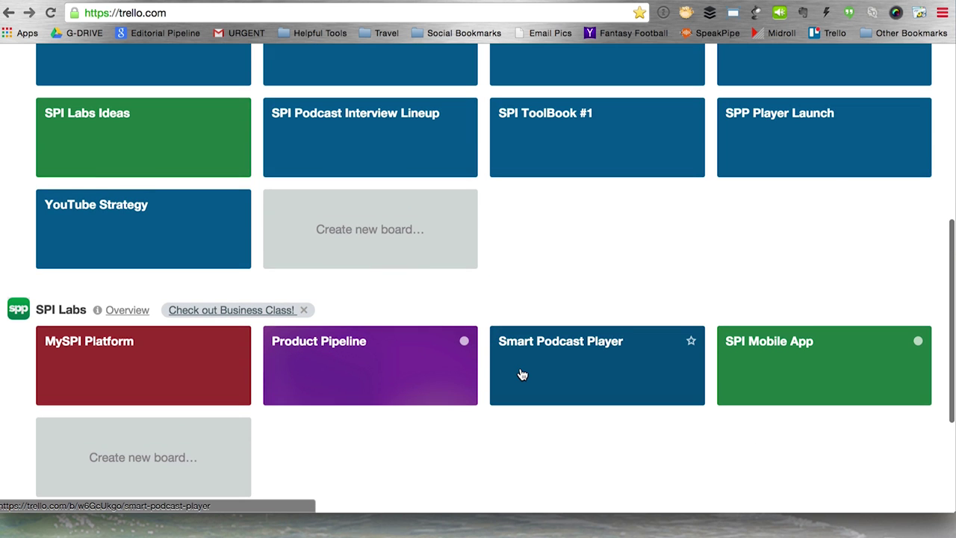
scroll(521, 373, "up", 2)
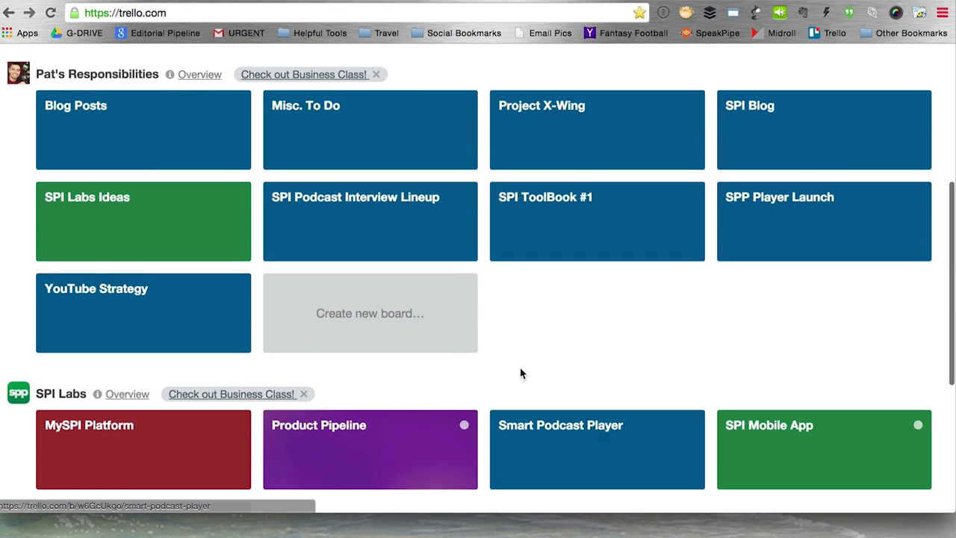
Step: Open the Smart Podcast Player board in SPI Labs and look through its Backlog (Future) list
left_click(597, 462)
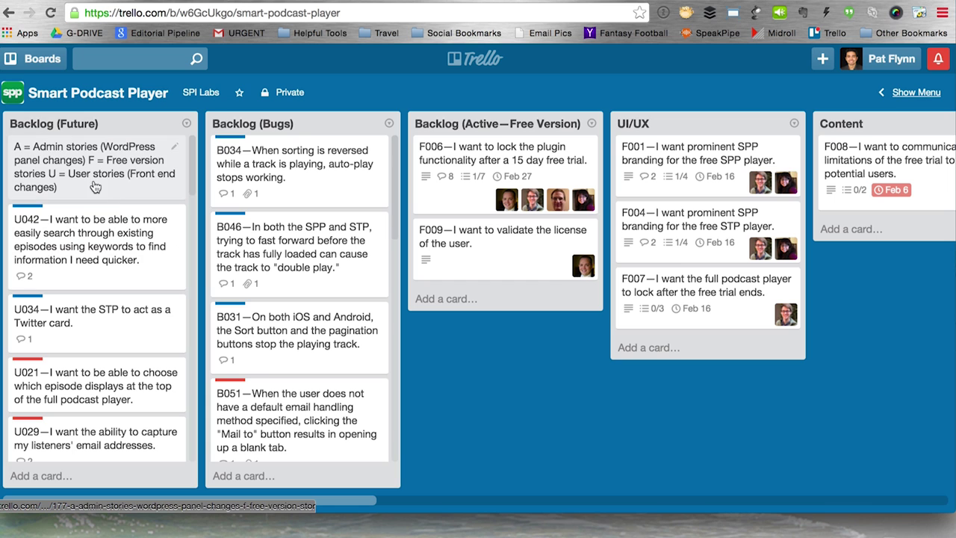
scroll(108, 201, "down", 5)
scroll(108, 202, "up", 5)
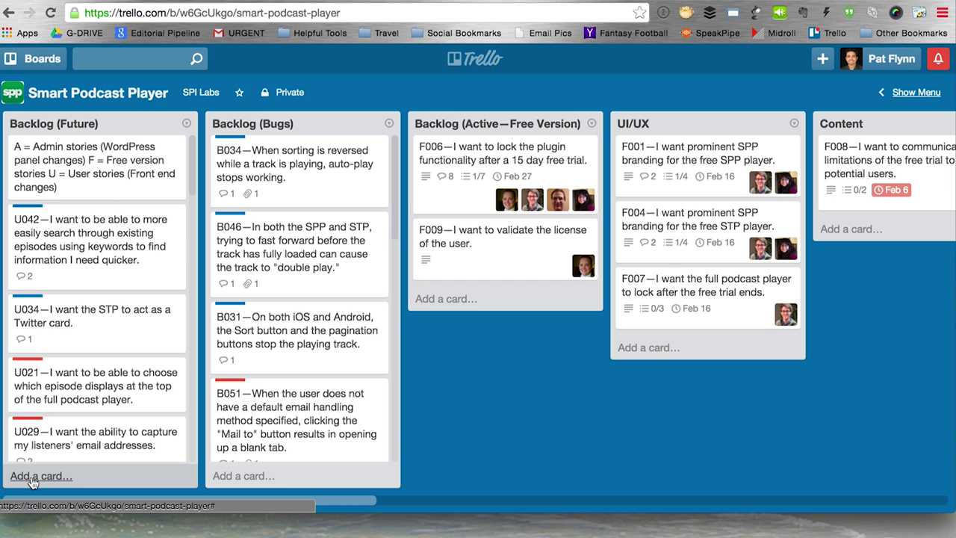
Step: Try reordering cards U034 and U042 in Backlog (Future), and move U042 to Backlog (Active—Free Version) and back
left_click_drag(82, 315, 86, 239)
left_click_drag(88, 309, 120, 224)
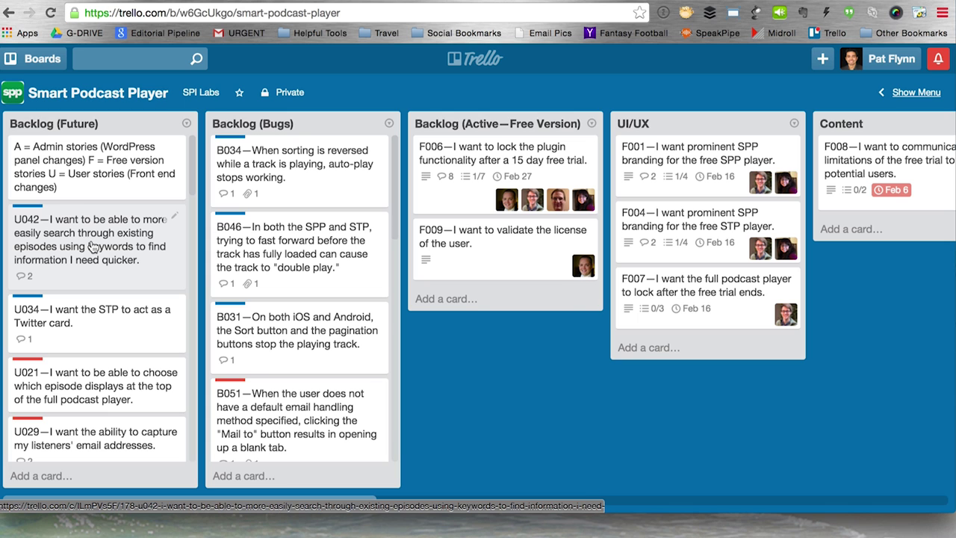
left_click_drag(94, 247, 504, 183)
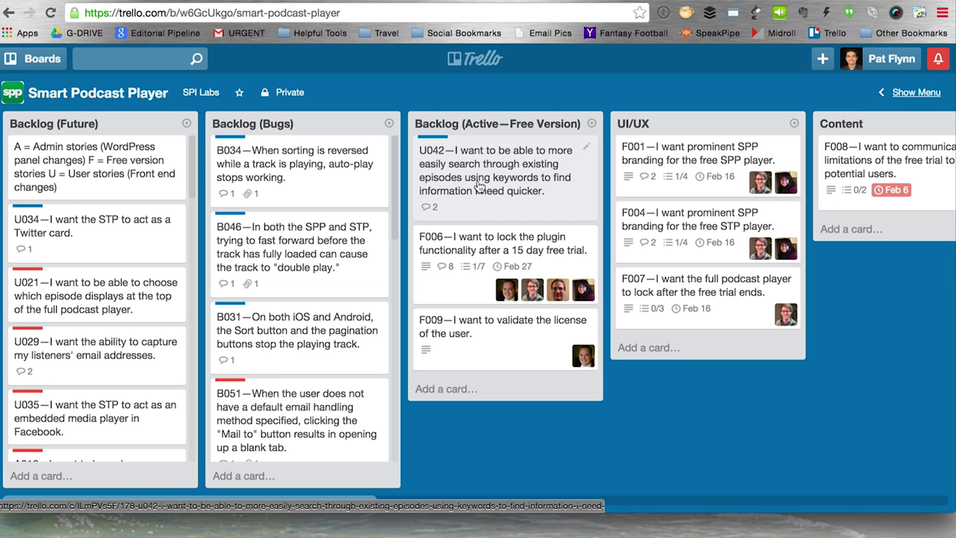
left_click_drag(484, 193, 139, 232)
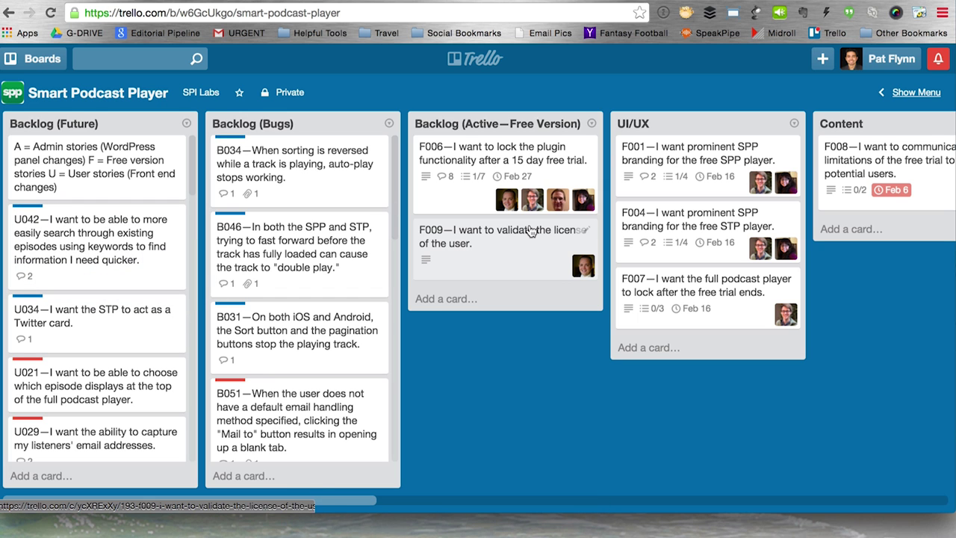
Step: Look through the Smart Podcast Player board's lists, from Backlog (Active—Free Version) through UI/UX, Content, DEV and QA Ready to the Upgrade Launch Checklist
scroll(542, 270, "right", 4)
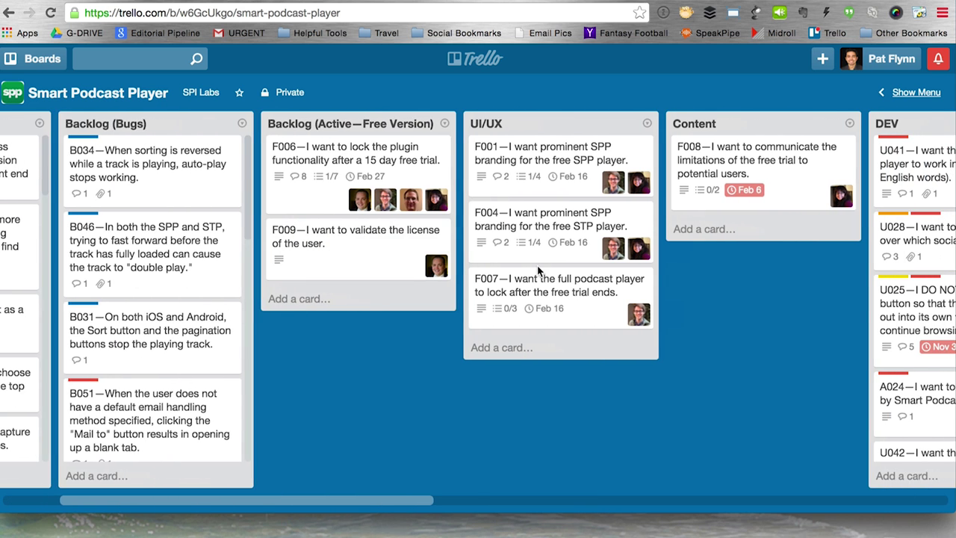
scroll(539, 271, "right", 6)
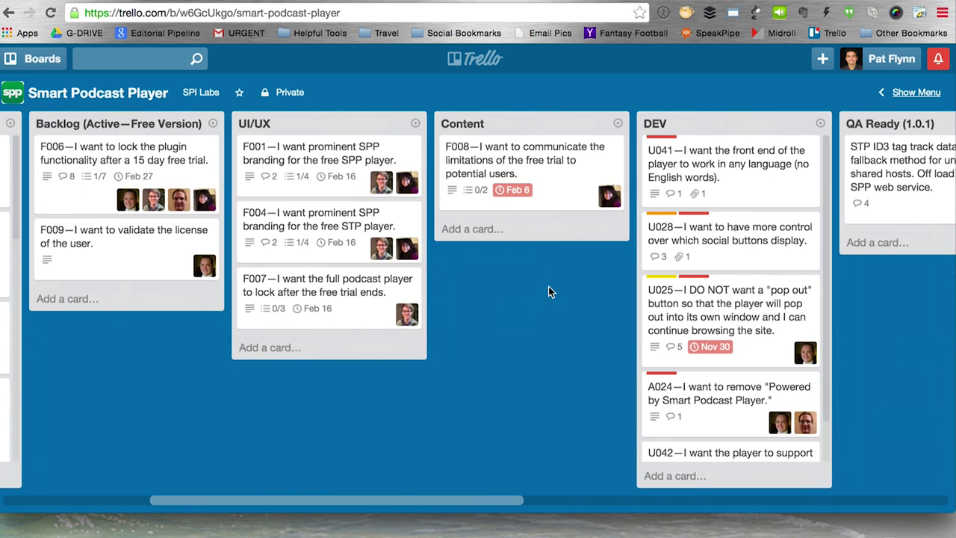
scroll(546, 301, "right", 1)
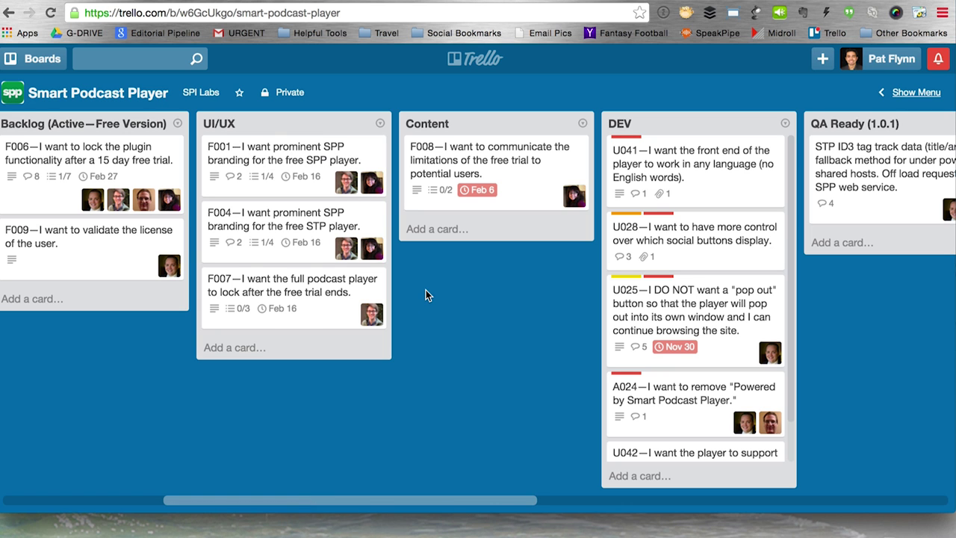
scroll(503, 336, "right", 5)
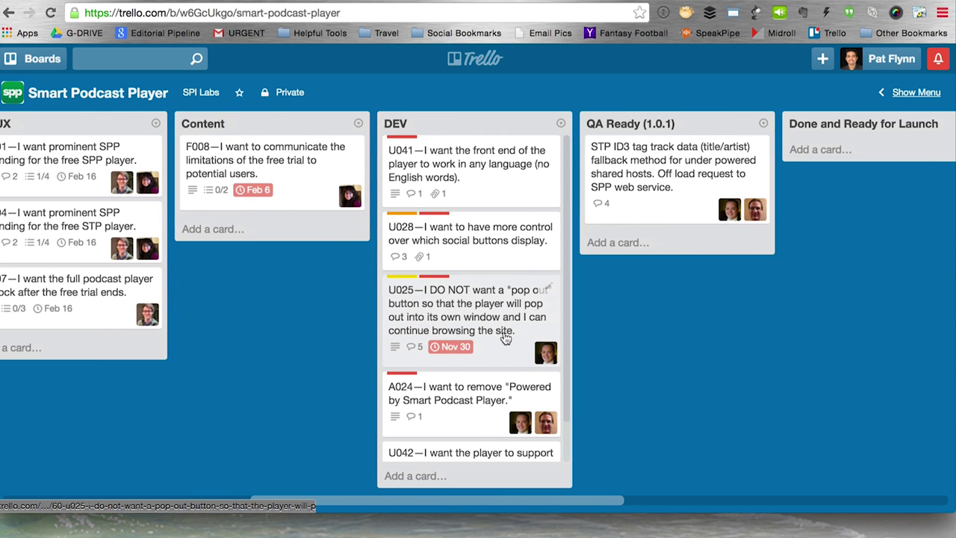
scroll(334, 265, "right", 3)
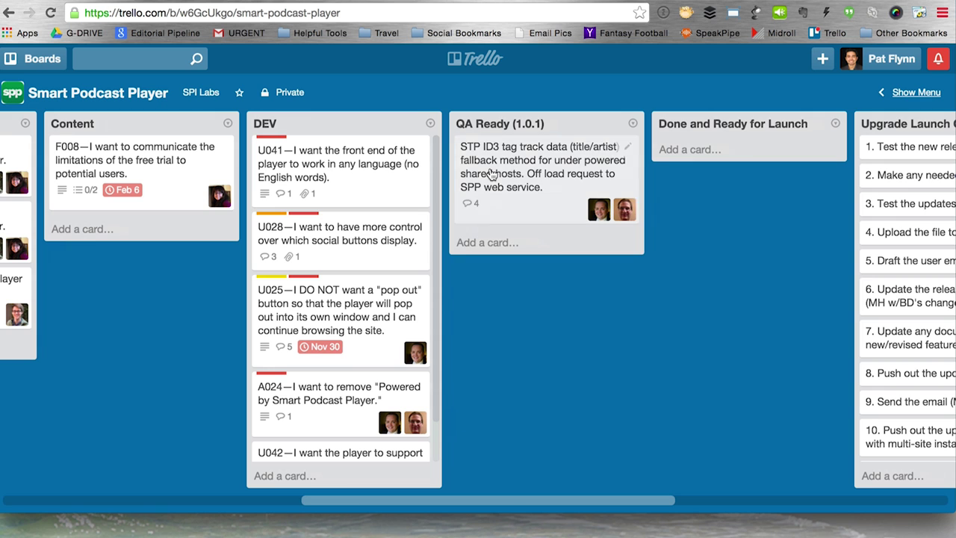
scroll(506, 309, "right", 4)
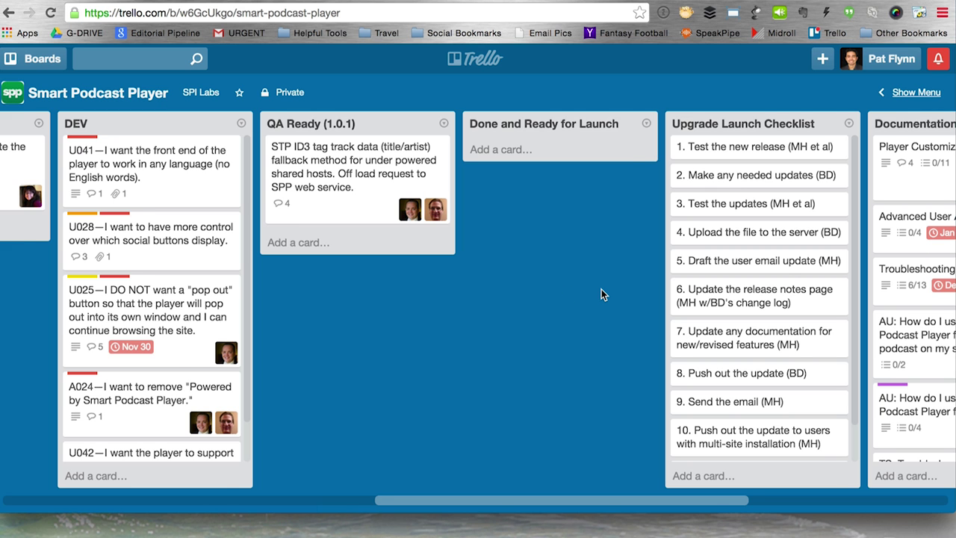
scroll(601, 289, "left", 15)
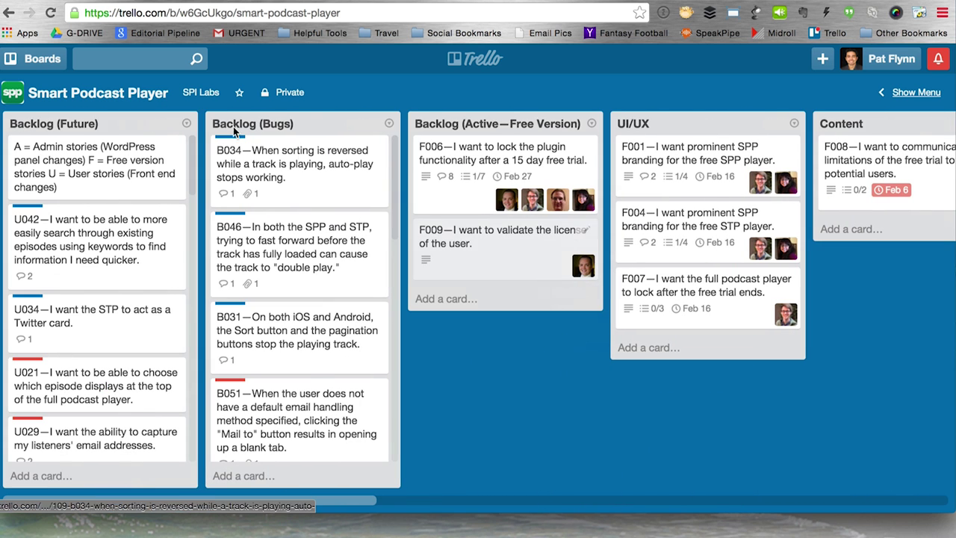
Step: Return to the overview of all boards and open the Blog Posts board in Pat's Responsibilities
left_click(15, 61)
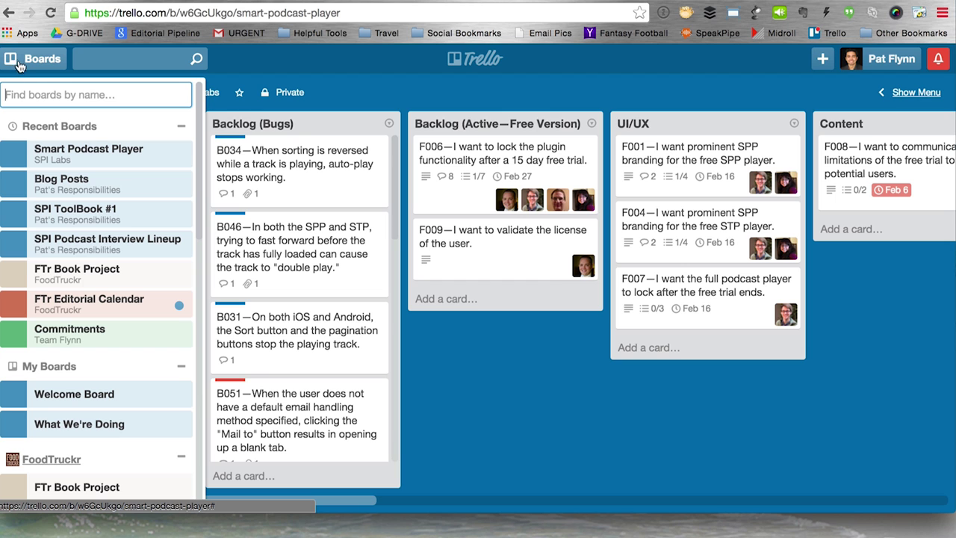
left_click(33, 67)
left_click(34, 65)
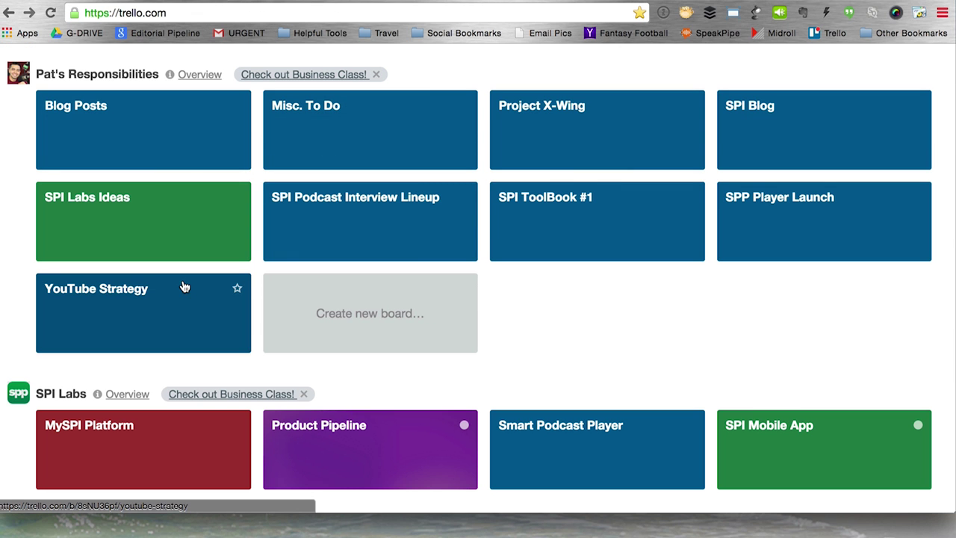
left_click(176, 143)
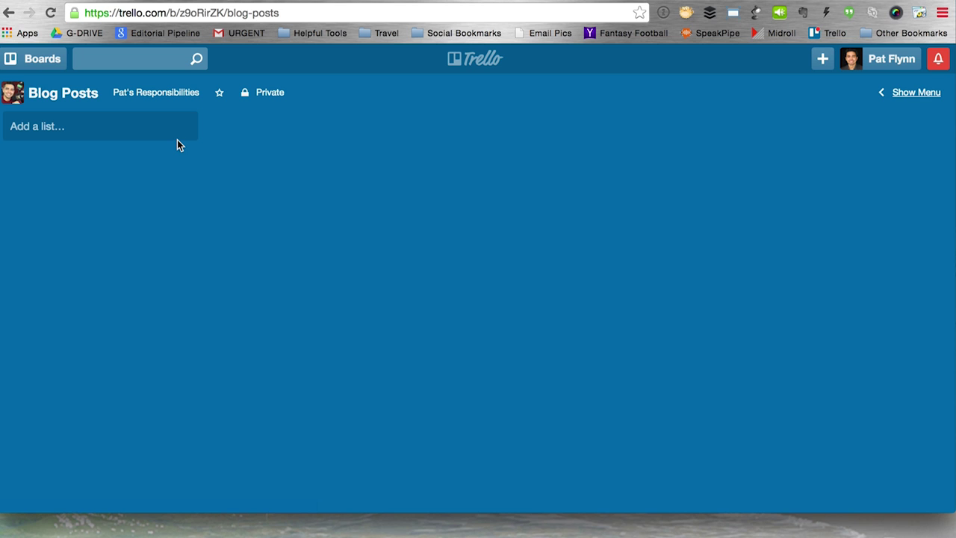
Step: Add a list named "Blog Post Ideas" to the empty Blog Posts board
left_click(40, 128)
type("Blog Post Ideas")
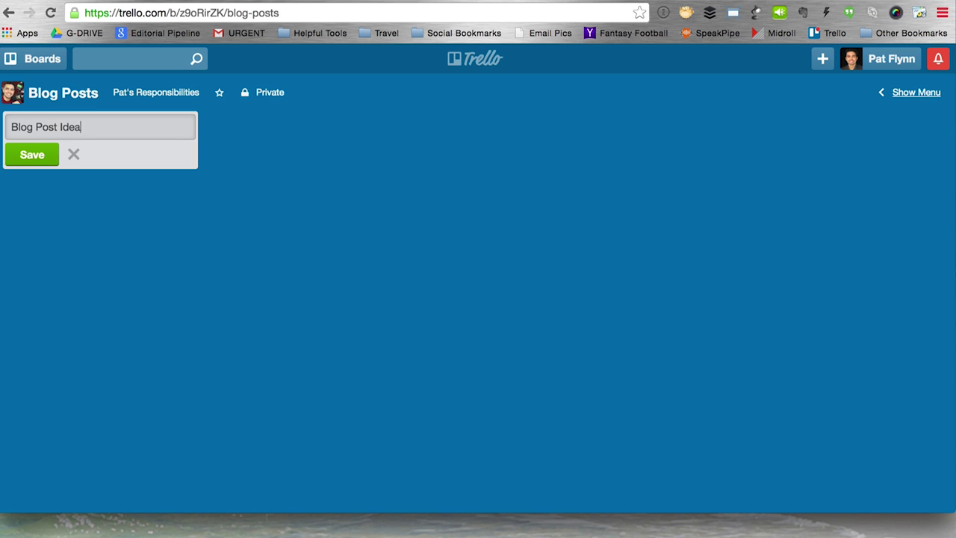
left_click(32, 157)
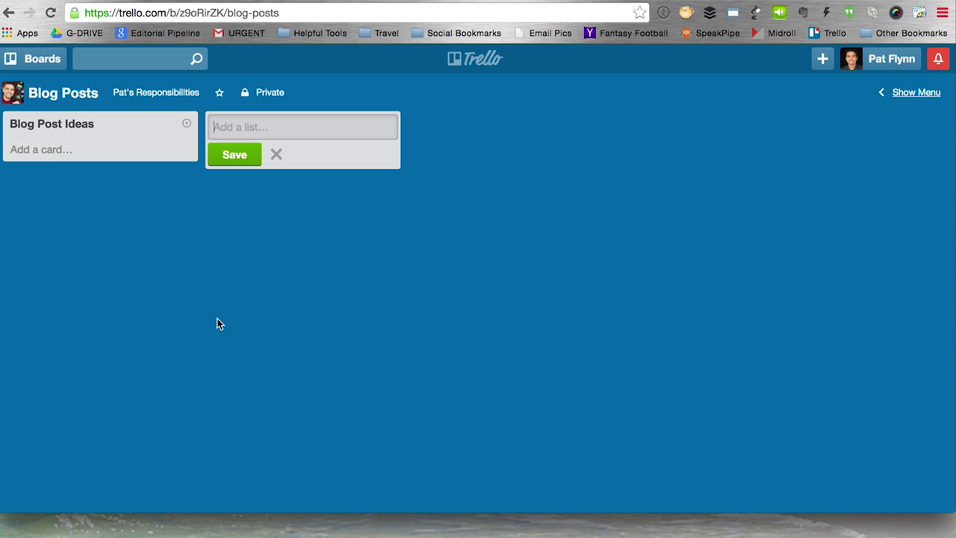
Step: Add the card "5 Ways to Use Trello for Super Fast Productivity" to the Blog Post Ideas list
left_click(62, 157)
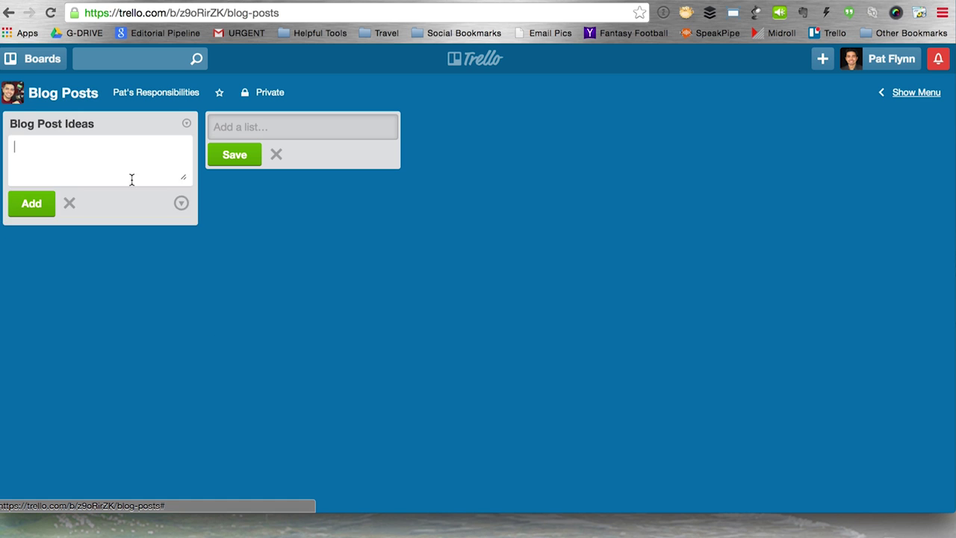
type("5 Ways to Use T")
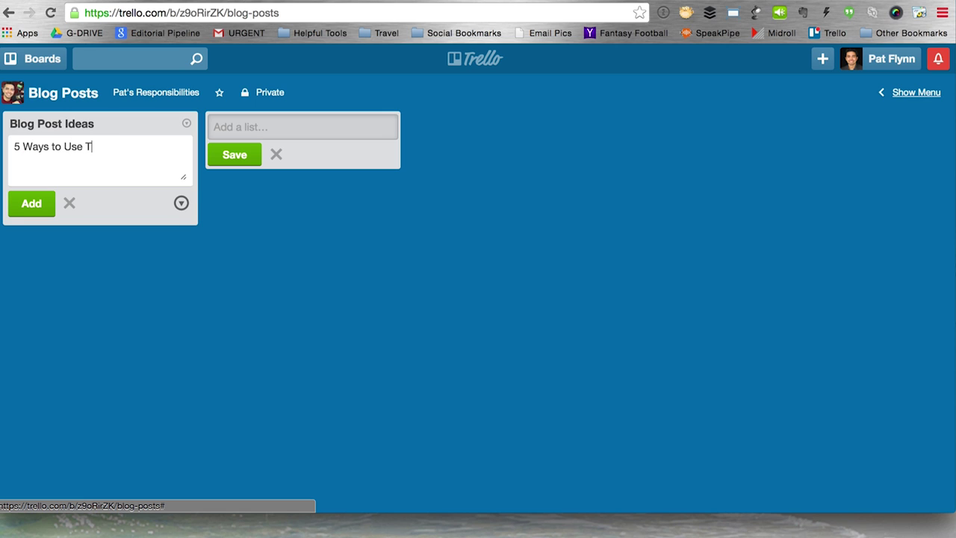
type("rello for Super Fast Productivity")
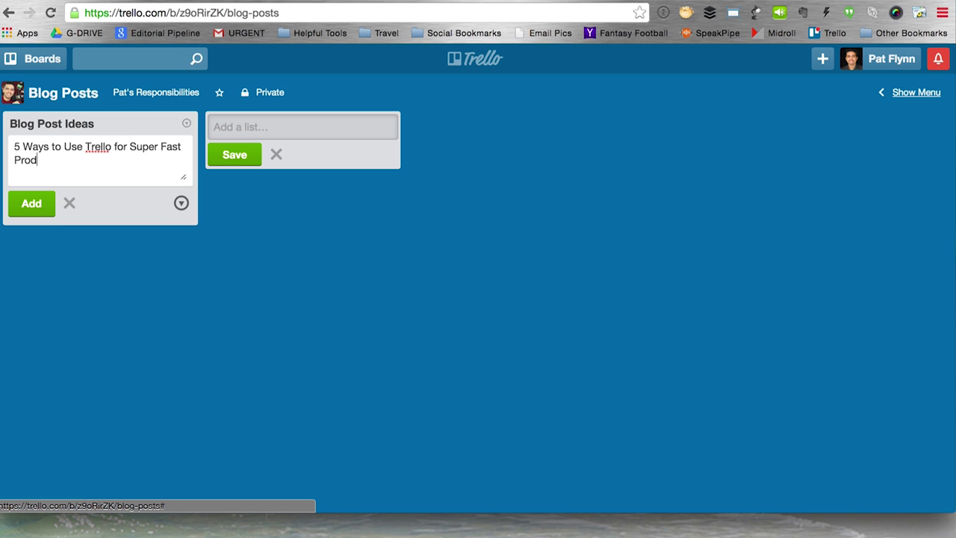
left_click(33, 209)
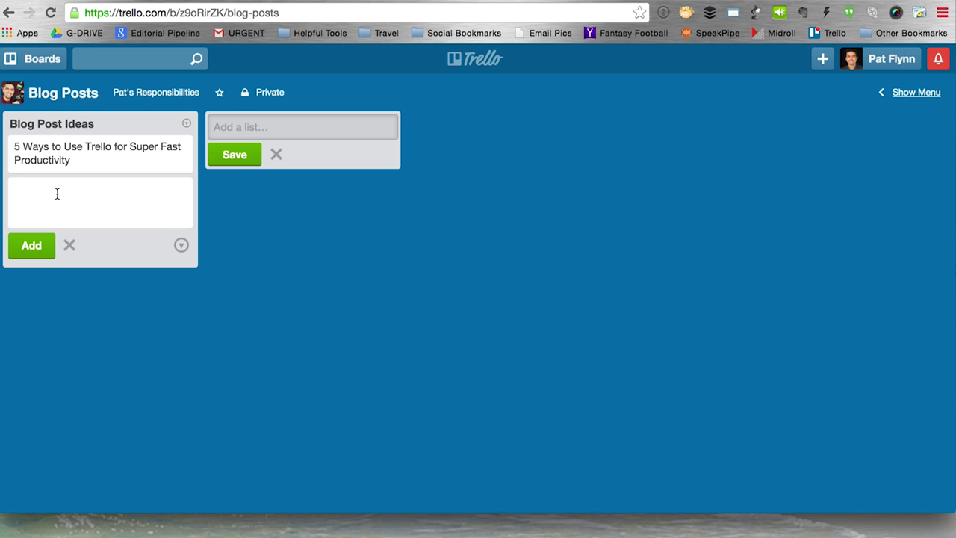
Step: Add the cards "The Worst Night of My Life" and "Fishing with My Dad Is Awesome!" to Blog Post Ideas
type("The Worst Night of My Life")
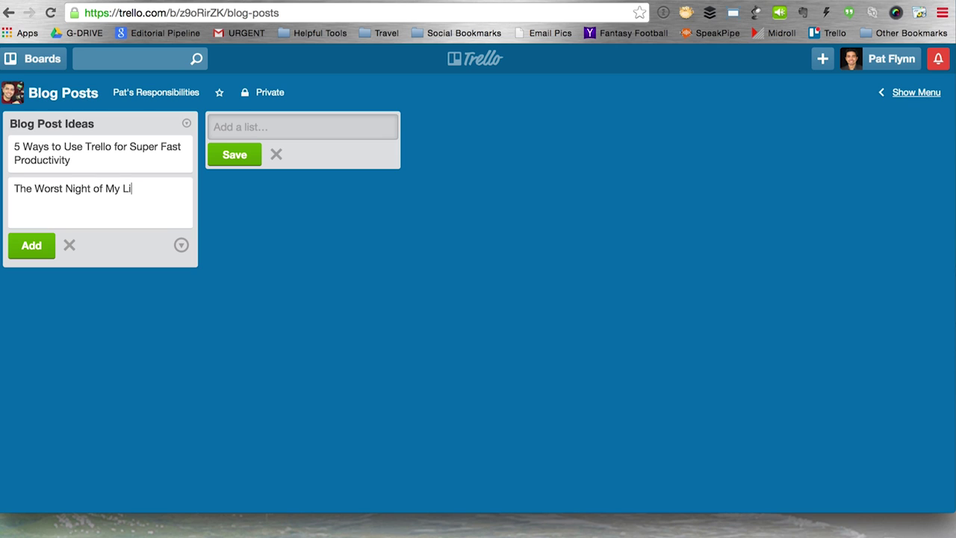
left_click(31, 245)
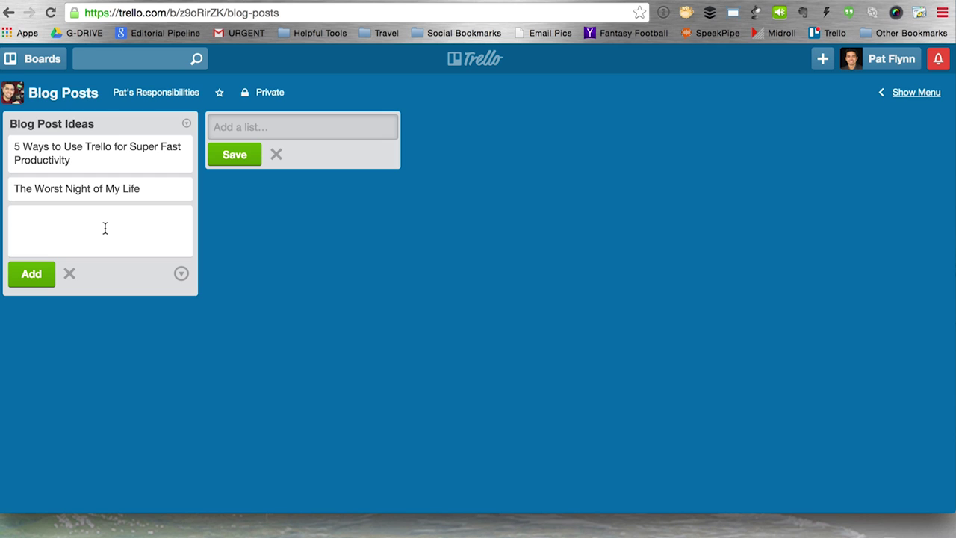
type("Fishing with My Dad")
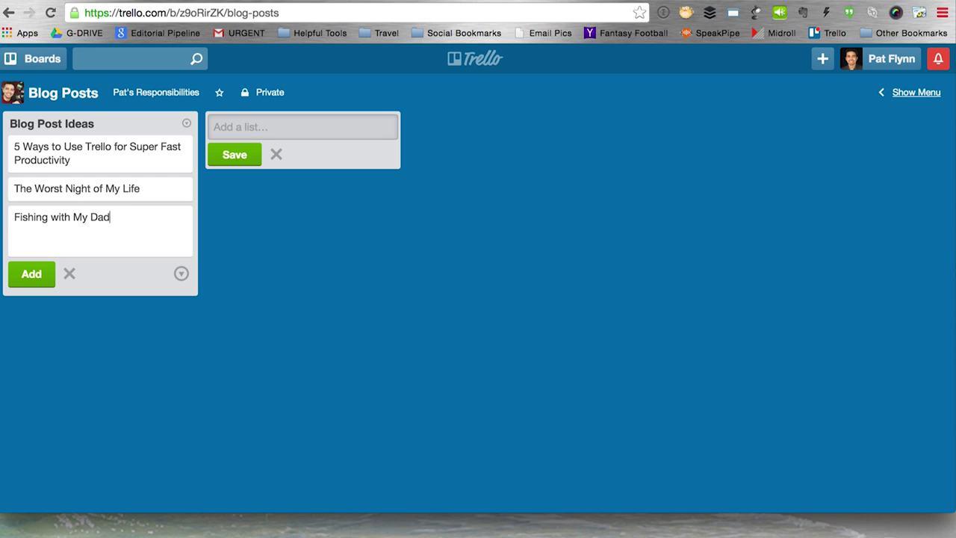
type(" Is Awesome!")
left_click(31, 276)
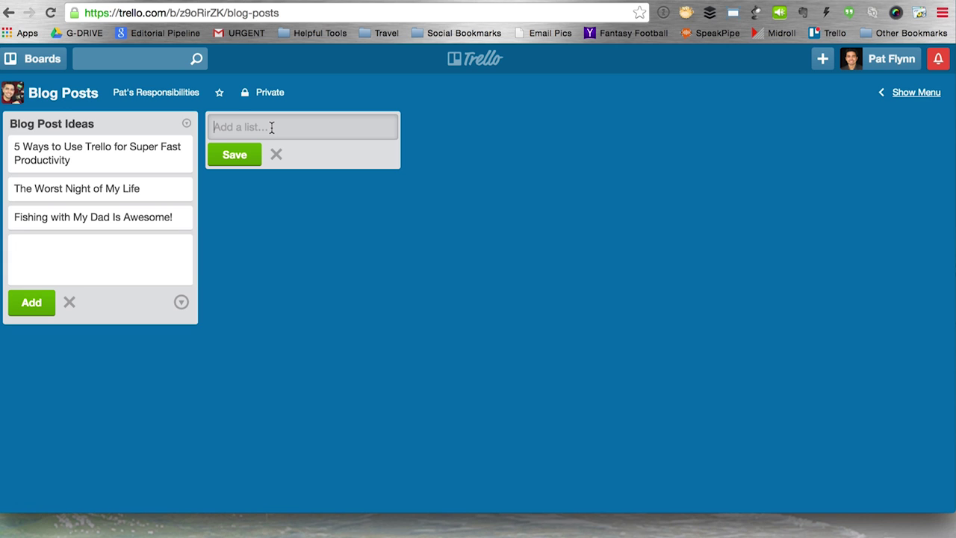
Step: Add a second list named "Research" after Blog Post Ideas
type("Working")
key("BackSpace")
key("BackSpace")
key("BackSpace")
key("BackSpace")
key("BackSpace")
key("BackSpace")
key("BackSpace")
type("Research")
left_click(247, 155)
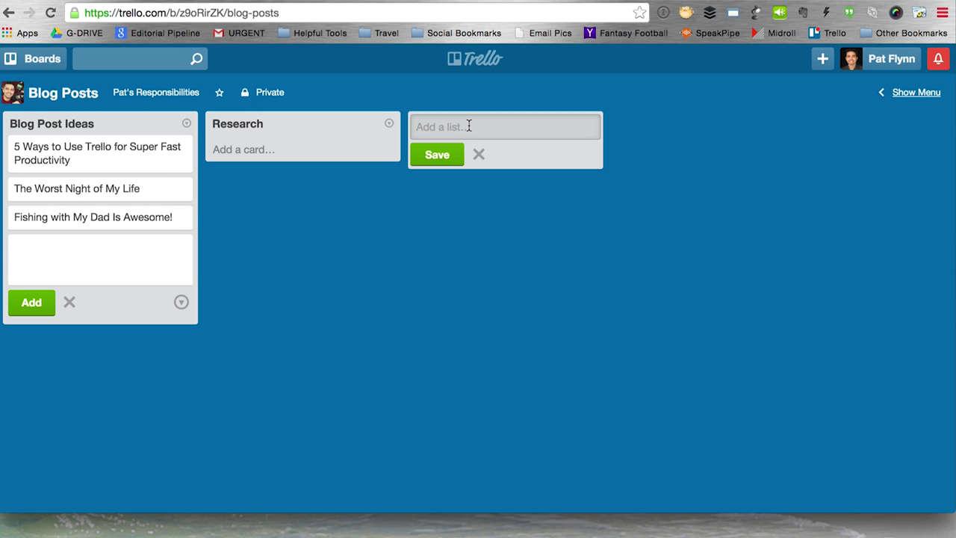
Step: Add the lists "Currently Writing" and "Ready for Editing" after Research
type("Currently Writing")
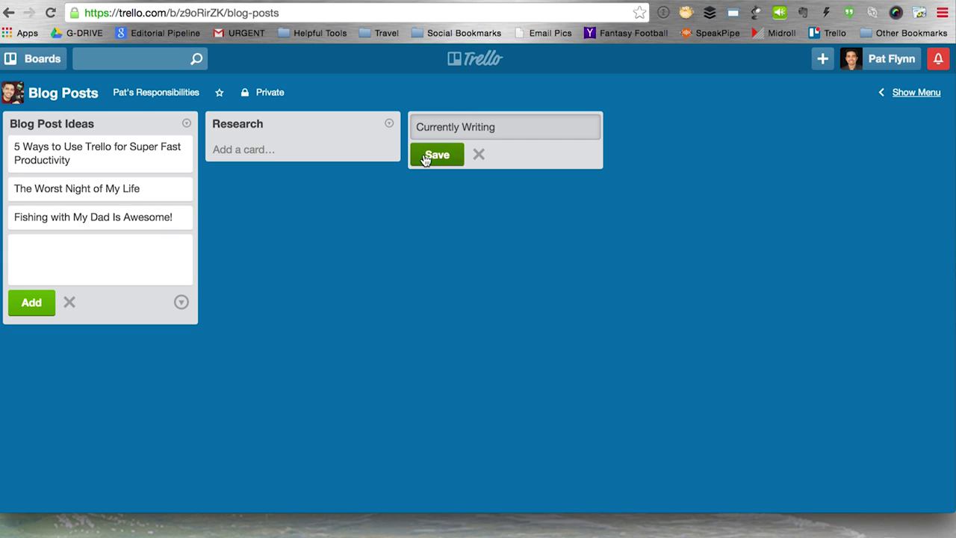
left_click(429, 154)
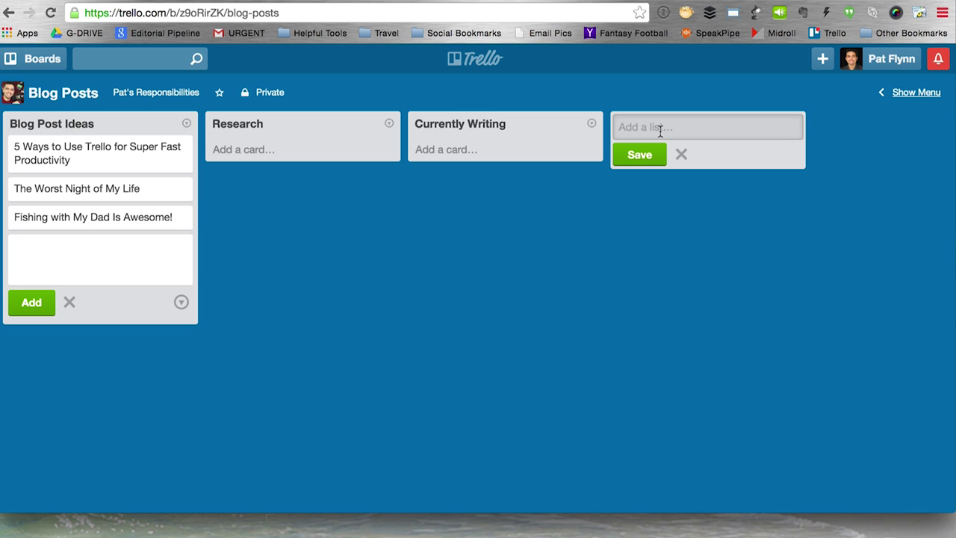
type("Ready for Editing")
left_click(639, 154)
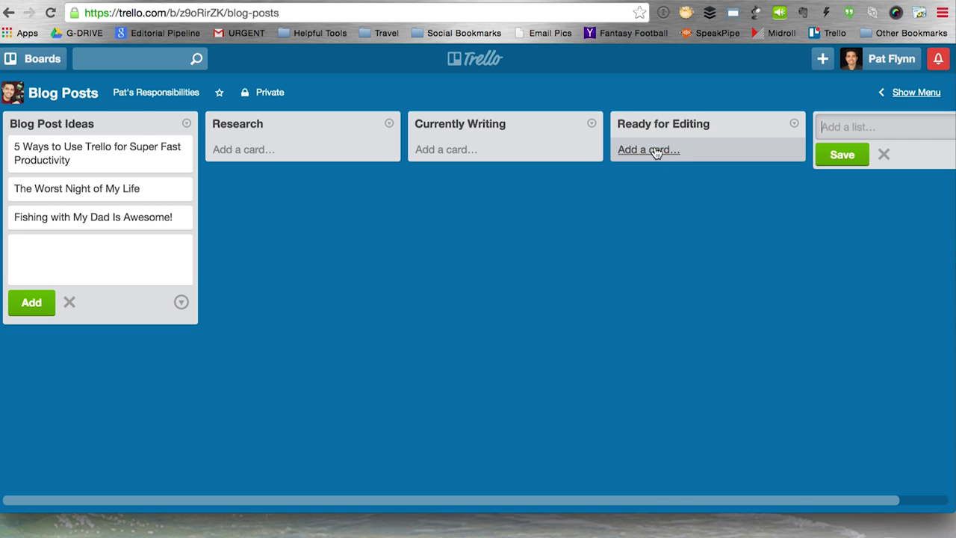
Step: Add the final workflow lists "Done and Ready to Publish" and "Published!" to the board
type("Done and R")
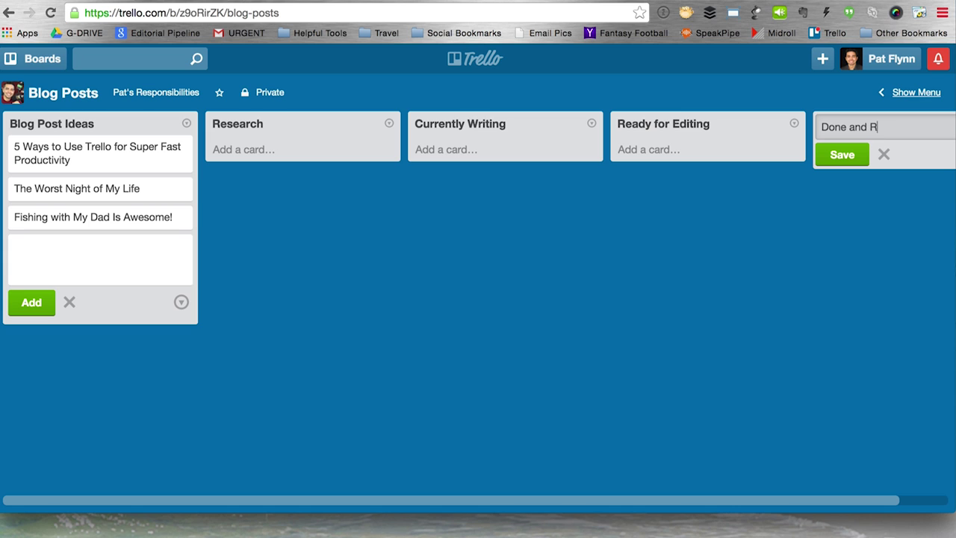
type("eady to Publish")
key("Return")
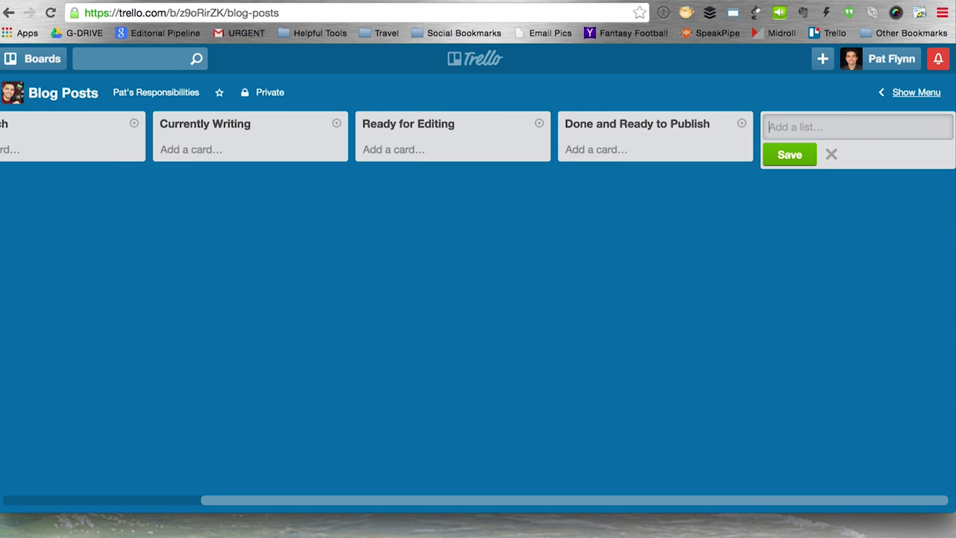
type("Published!")
left_click(789, 154)
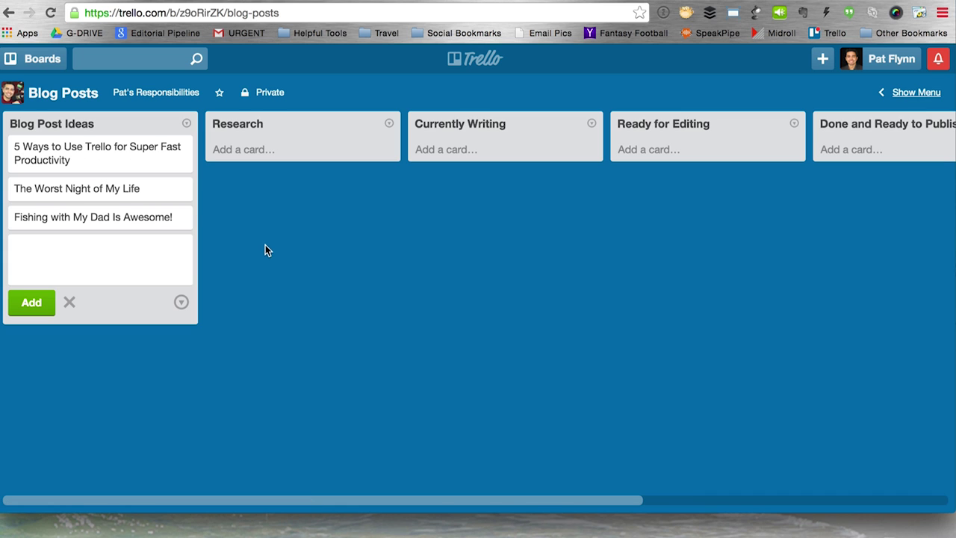
Step: Open the card "5 Ways to Use Trello for Super Fast Productivity" and add a checklist titled "5 Items"
left_click(118, 166)
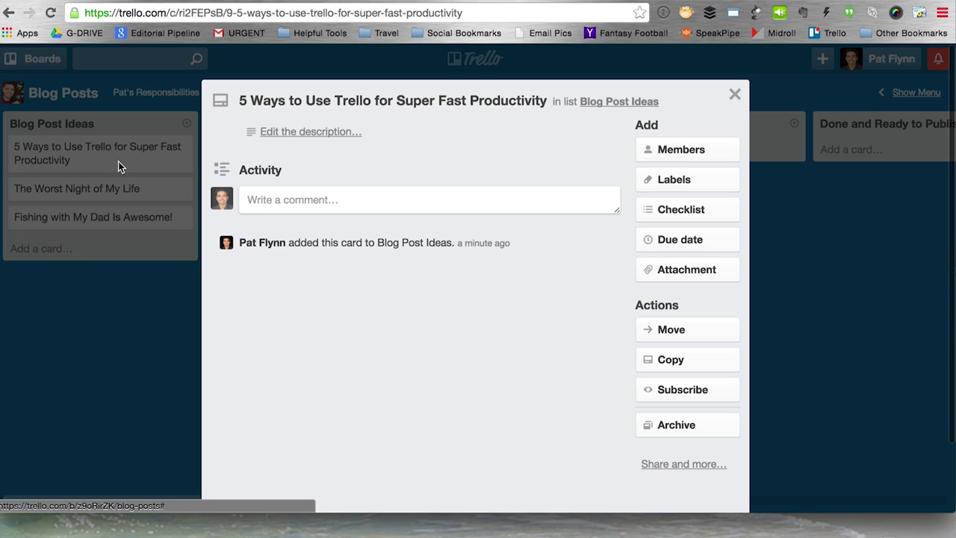
scroll(328, 221, "down", 2)
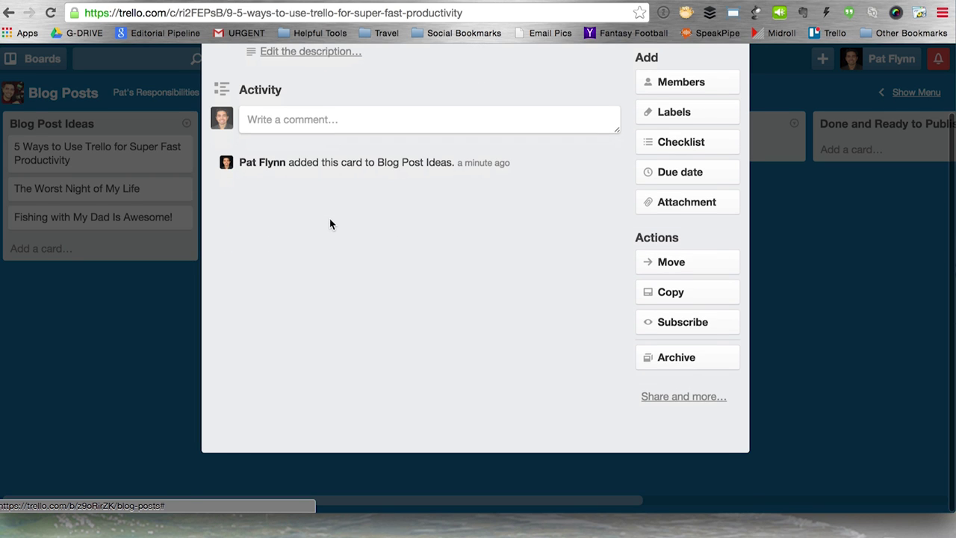
scroll(329, 224, "up", 2)
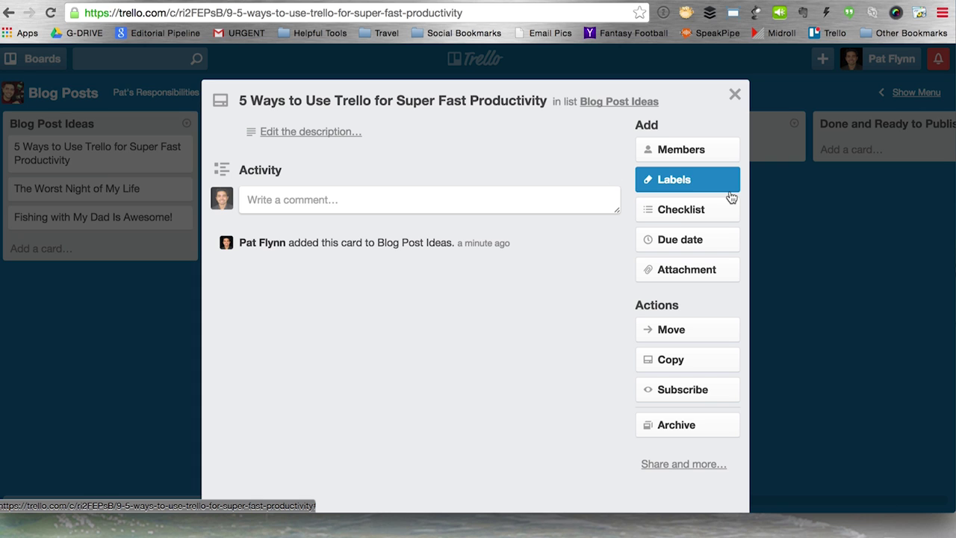
left_click(681, 219)
type("5 Items")
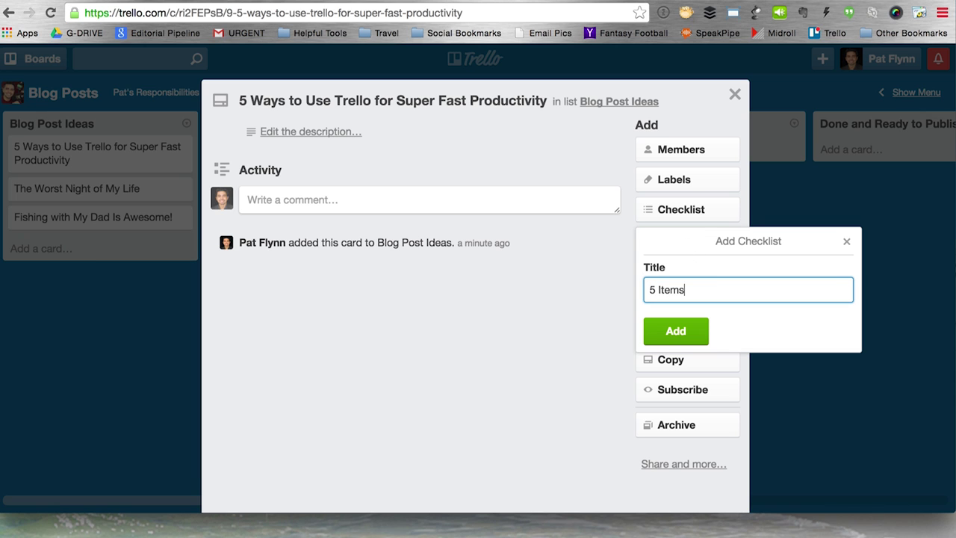
left_click(670, 321)
Step: Fill the "5 Items" checklist with the entries Item 1, Item 2, Item 3, Item 4 and Item 5
type("Item 1")
key("Return")
type("Item ")
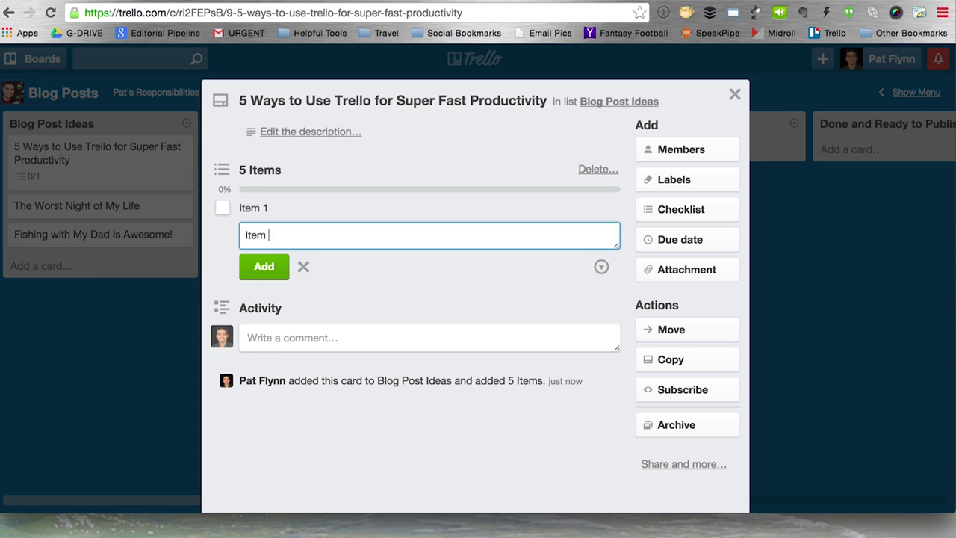
type("2")
key("Return")
type("Item 3")
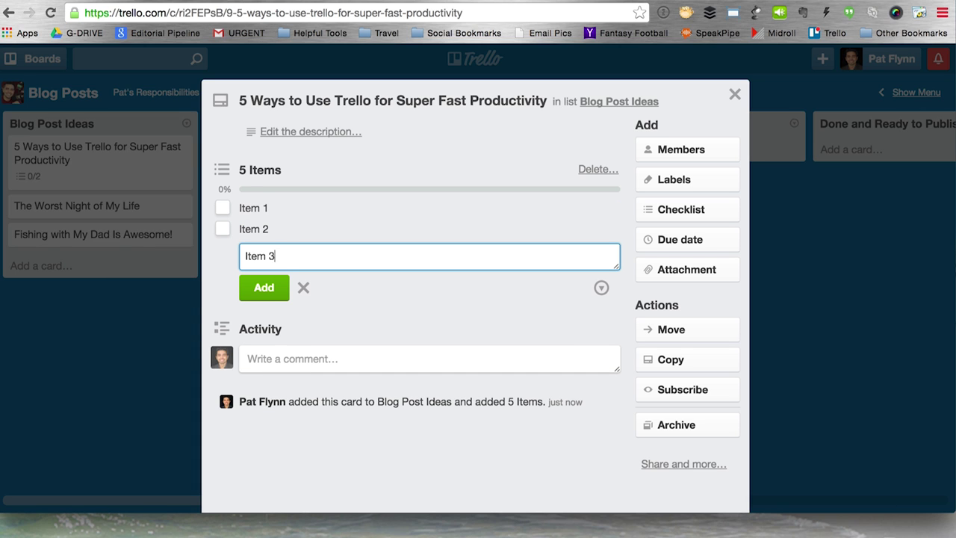
key("Return")
type("Item 3")
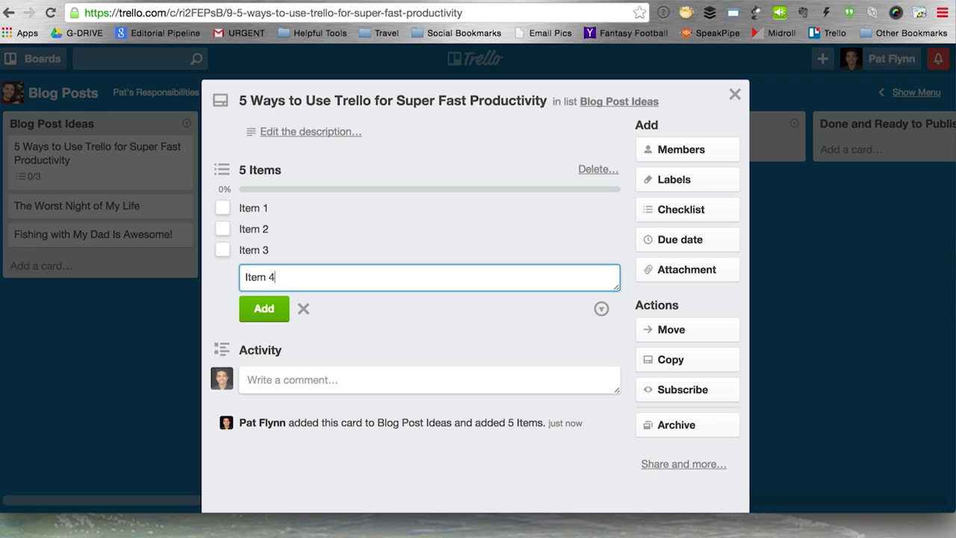
key("Return")
type("Item 5")
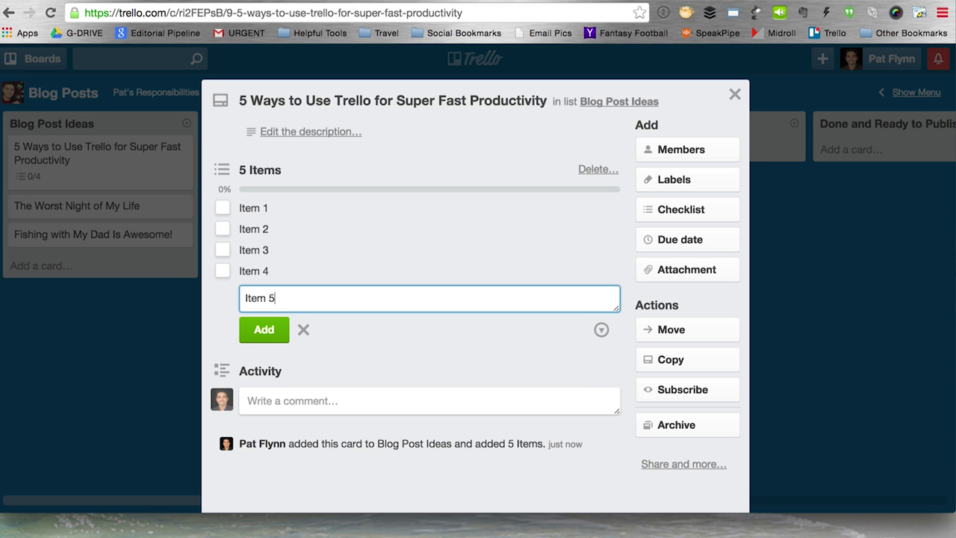
key("Return")
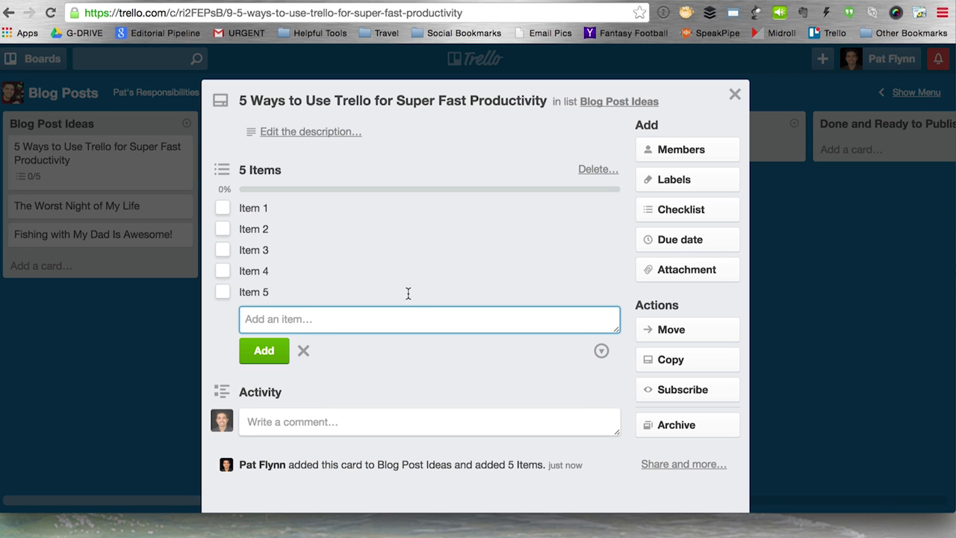
Step: Mark Item 1, Item 2 and Item 3 of the checklist as completed and close the card
left_click(222, 208)
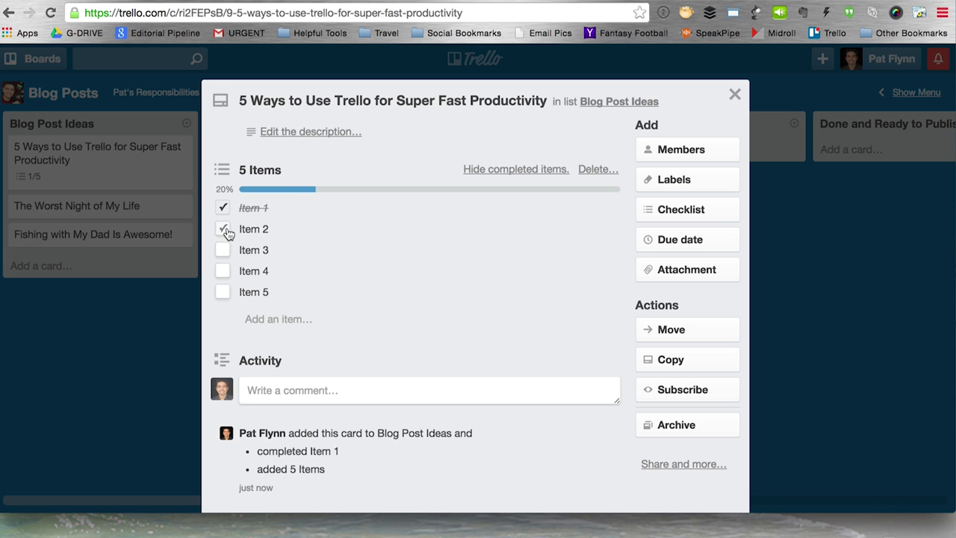
left_click(225, 231)
left_click(222, 249)
left_click(253, 291)
left_click(735, 94)
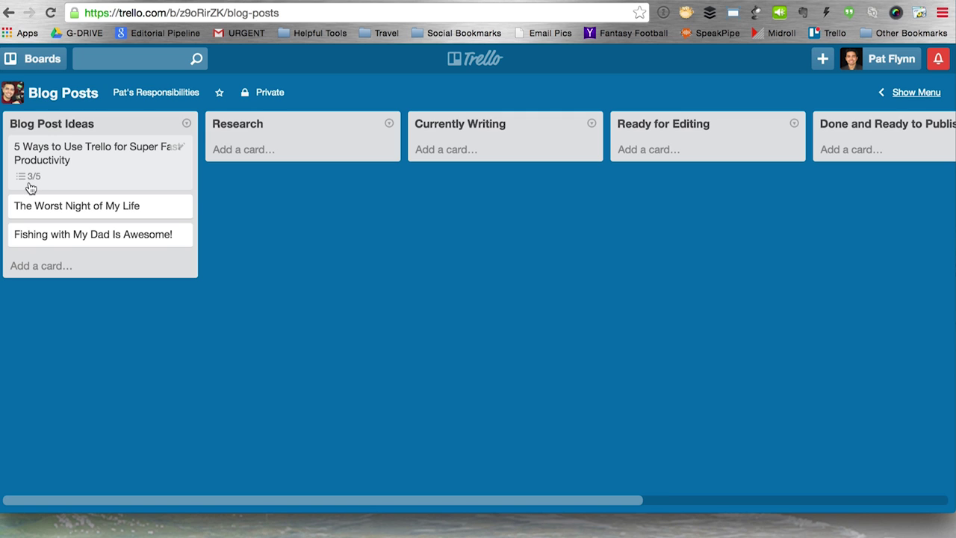
Step: Move the "5 Ways to Use Trello" card through Research and Currently Writing to Ready for Editing, and "The Worst Night of My Life" to Research
scroll(142, 183, "right", 1)
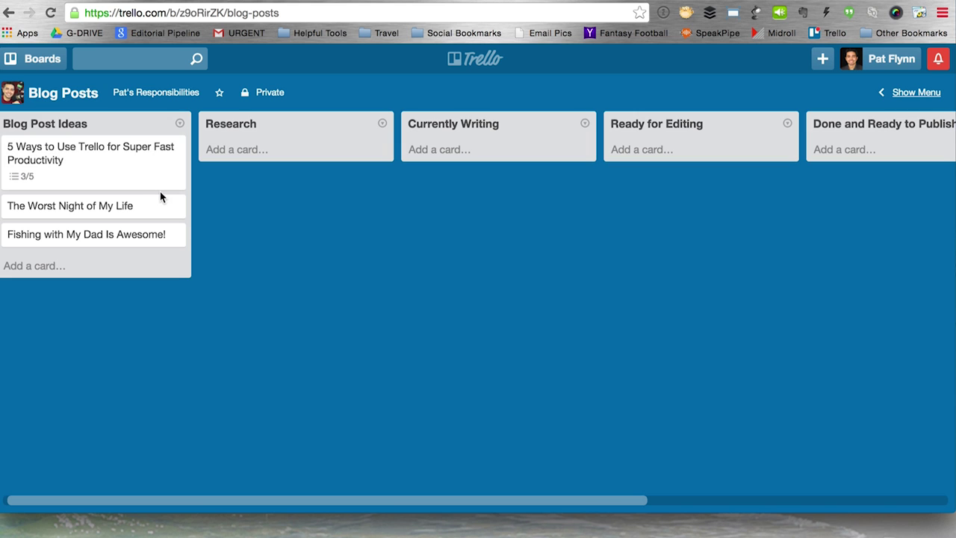
left_click_drag(74, 162, 281, 175)
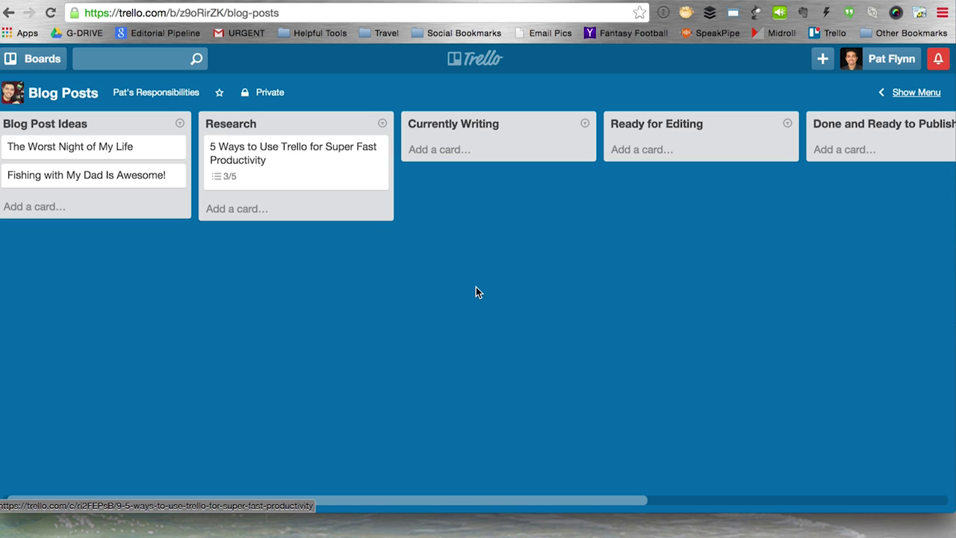
left_click_drag(327, 171, 469, 228)
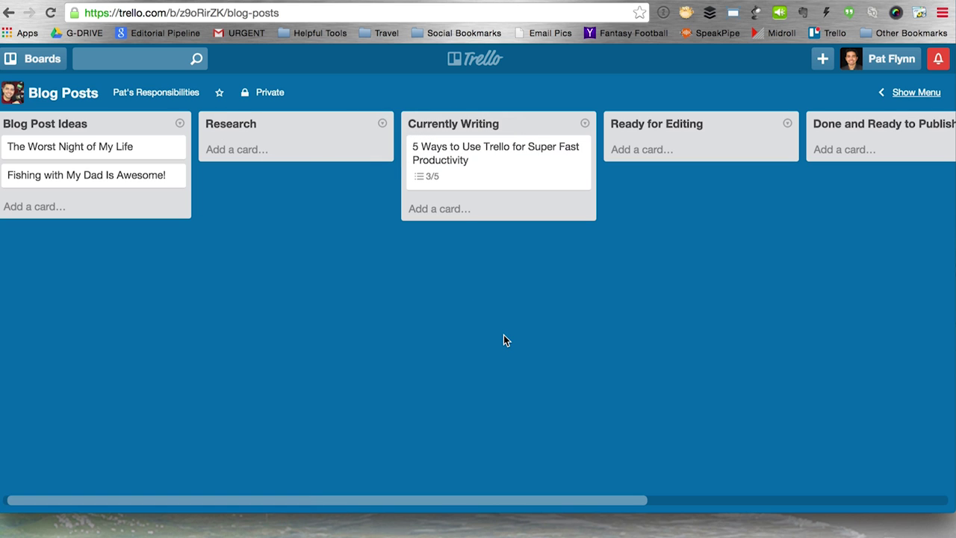
left_click_drag(96, 147, 347, 161)
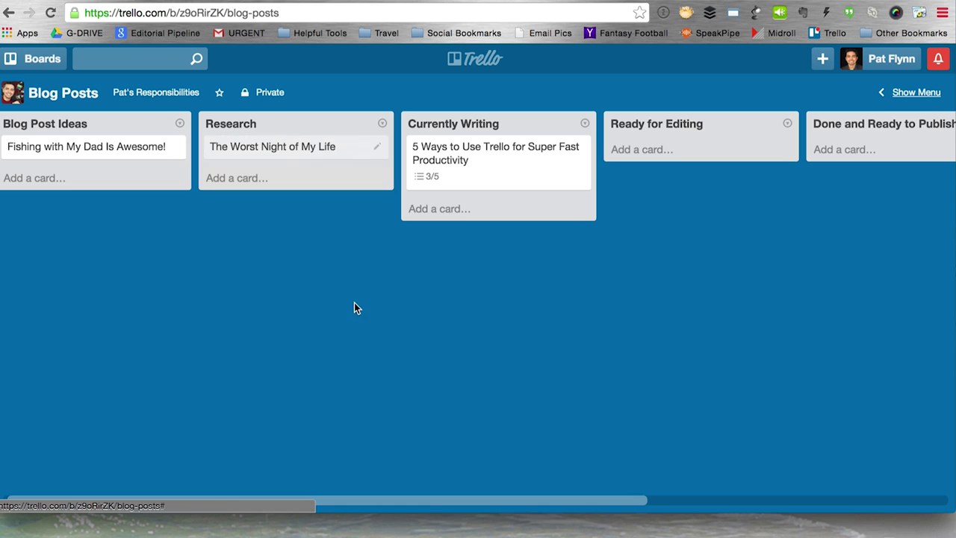
scroll(555, 297, "right", 5)
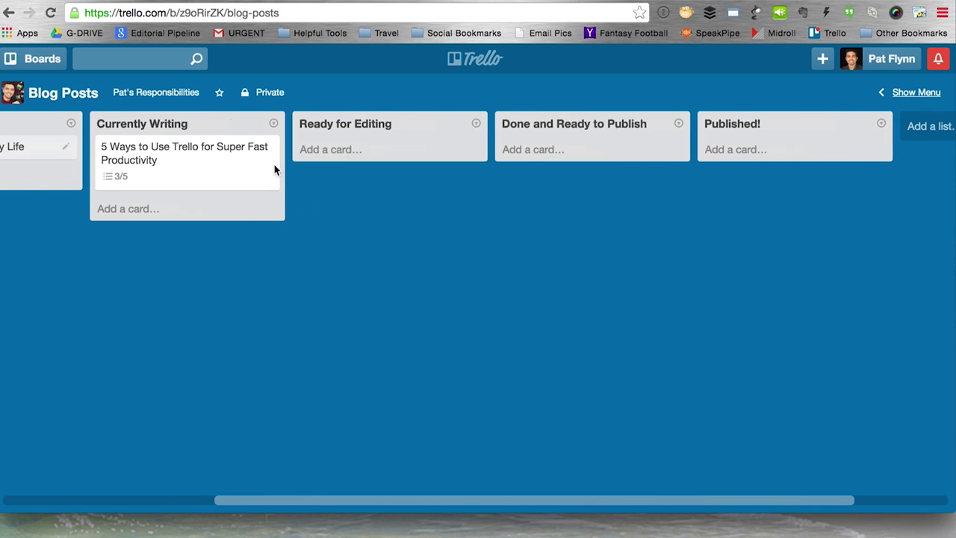
left_click_drag(207, 159, 407, 160)
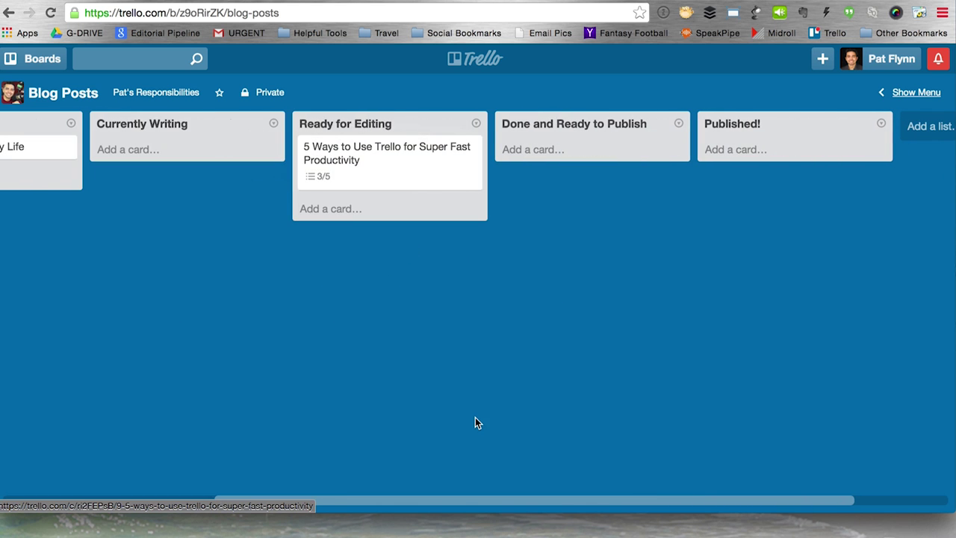
Step: Open the card in Ready for Editing, search its assignable members for a teammate by first name, and close the card
left_click(364, 183)
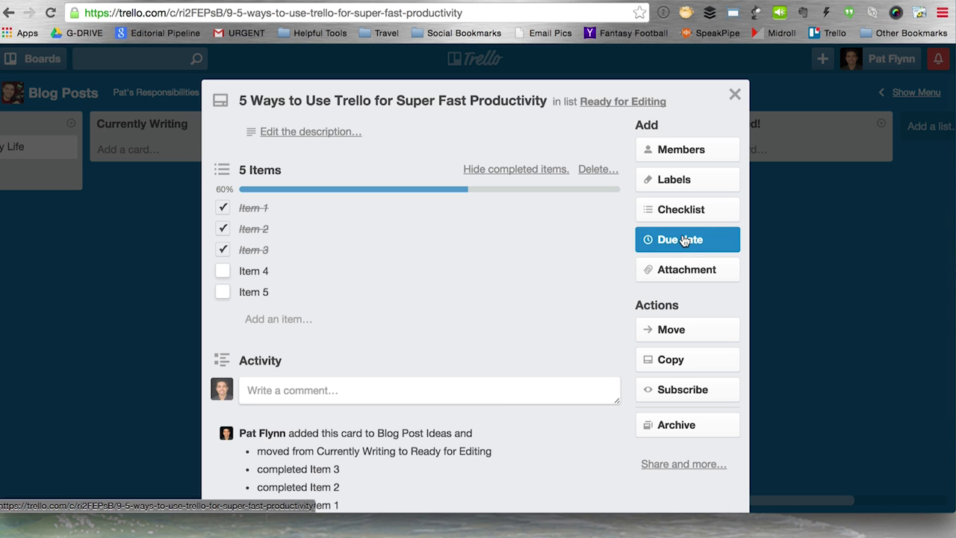
scroll(704, 124, "down", 1)
left_click(691, 144)
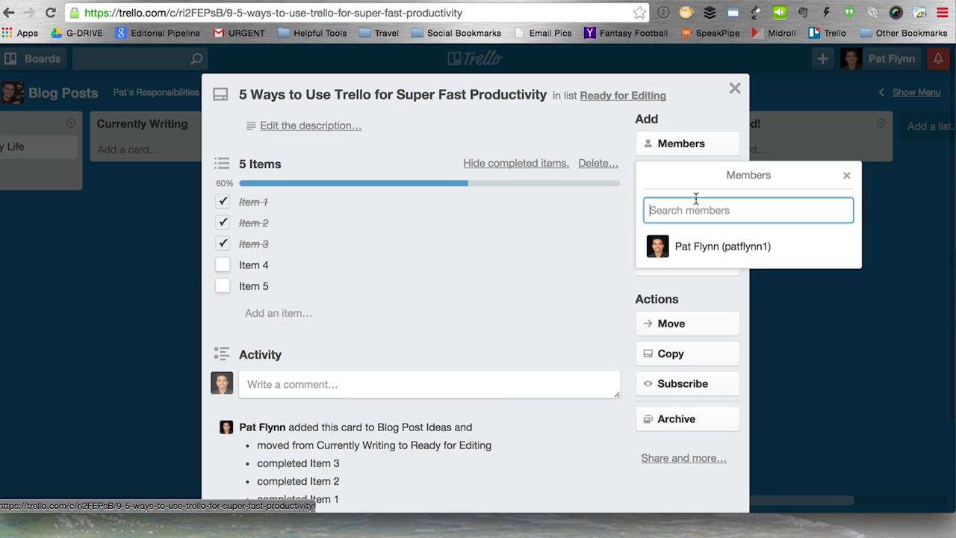
type("matt")
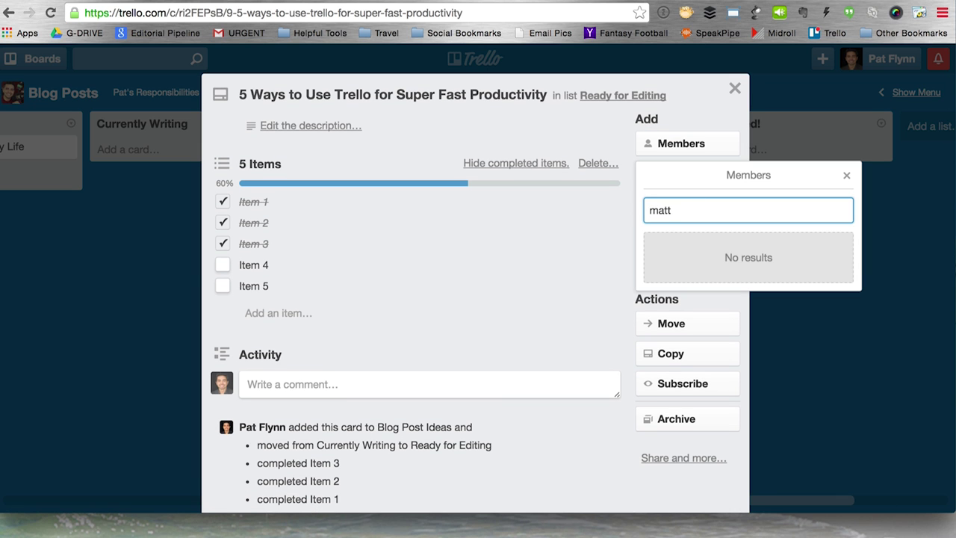
key("BackSpace")
key("BackSpace")
key("BackSpace")
key("BackSpace")
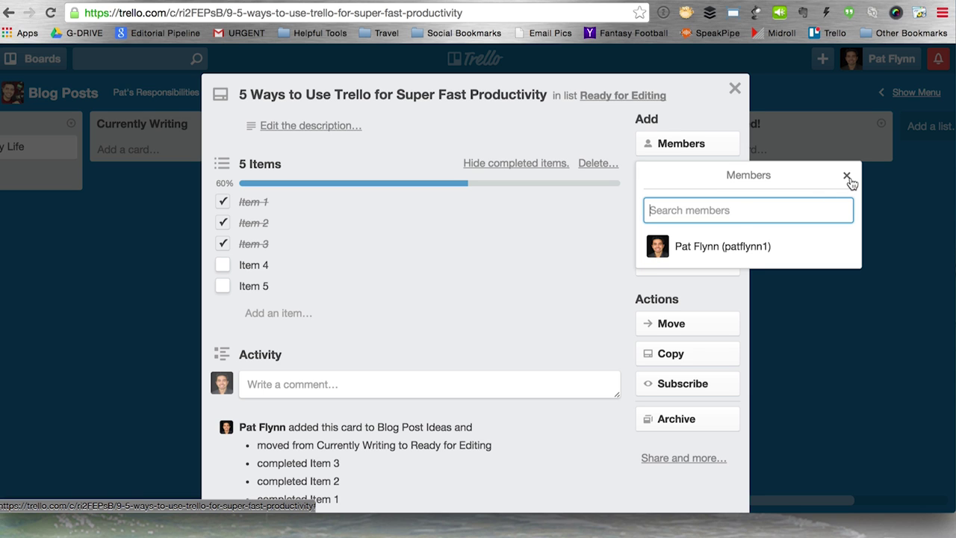
left_click(847, 177)
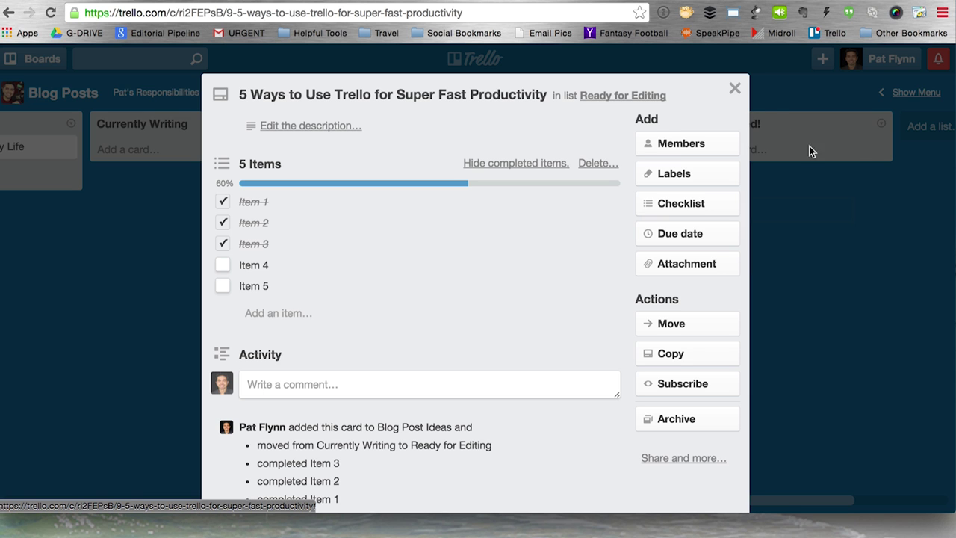
left_click(735, 88)
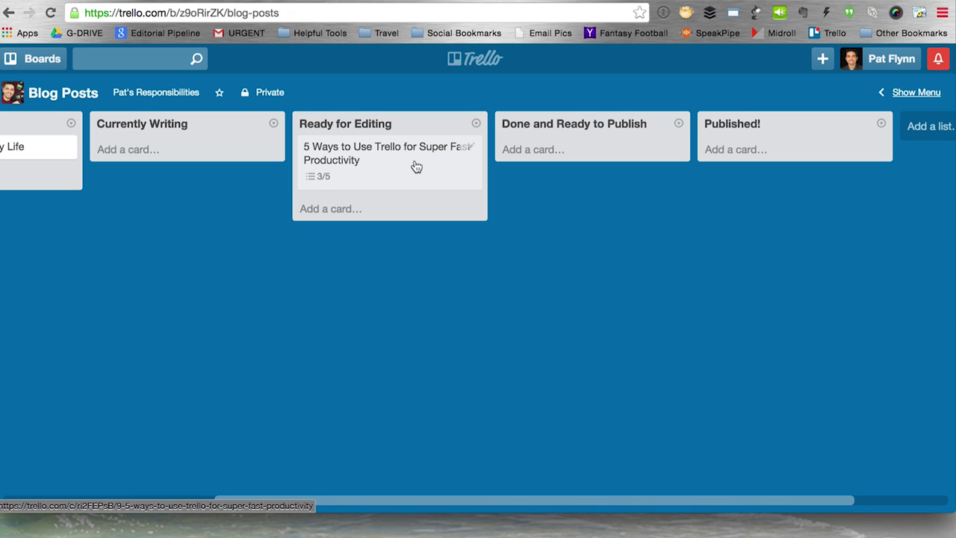
Step: Move the "5 Ways to Use Trello" card to Done and Ready to Publish and on to Published!, and briefly view its details
left_click_drag(396, 164, 628, 161)
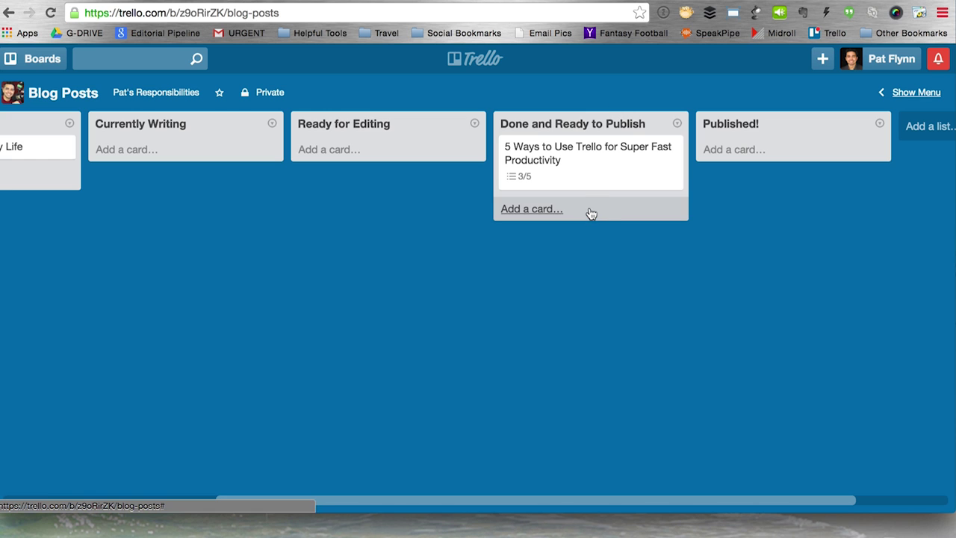
left_click_drag(602, 158, 747, 190)
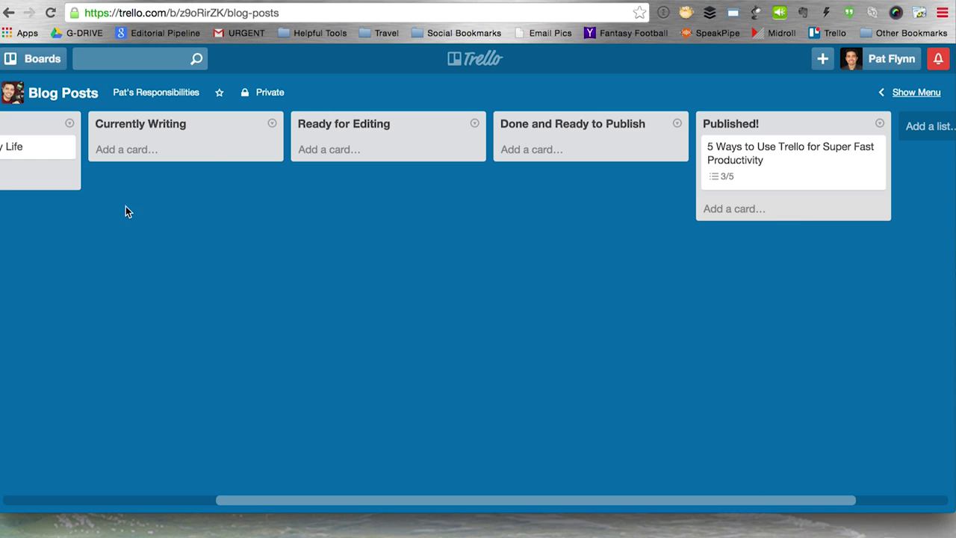
left_click(780, 173)
left_click(735, 97)
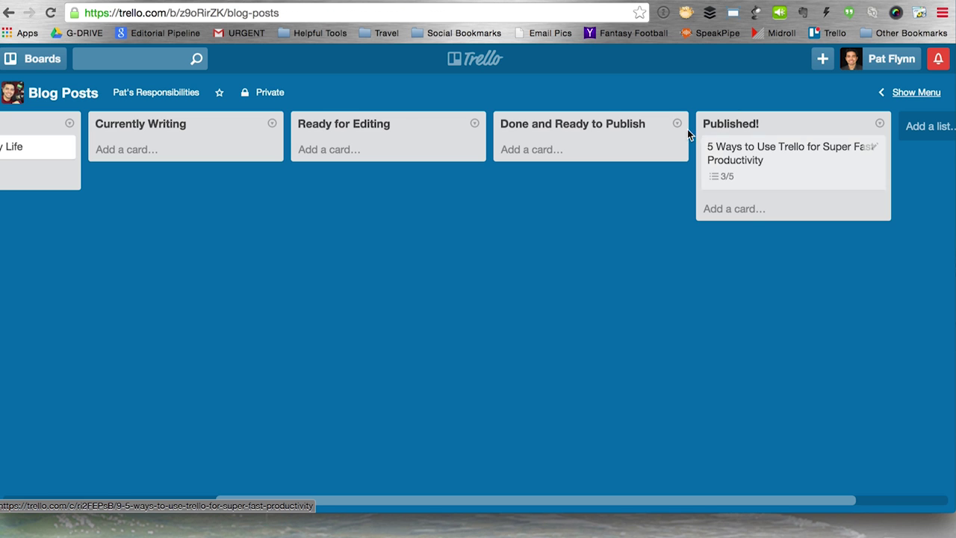
Step: Add the cards "Idea 1" and "Idea 2" to Blog Post Ideas and move "Idea 1" to Currently Writing
scroll(737, 312, "left", 5)
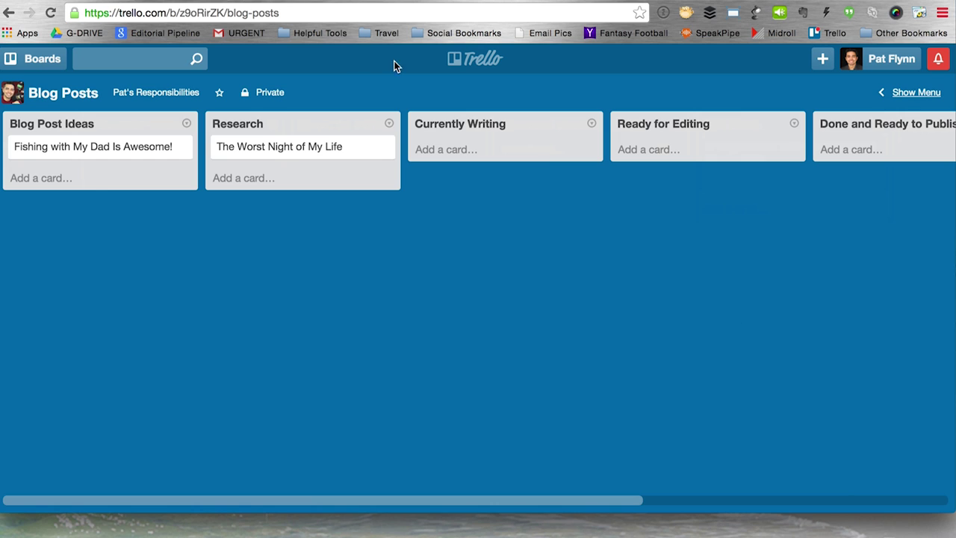
left_click(60, 186)
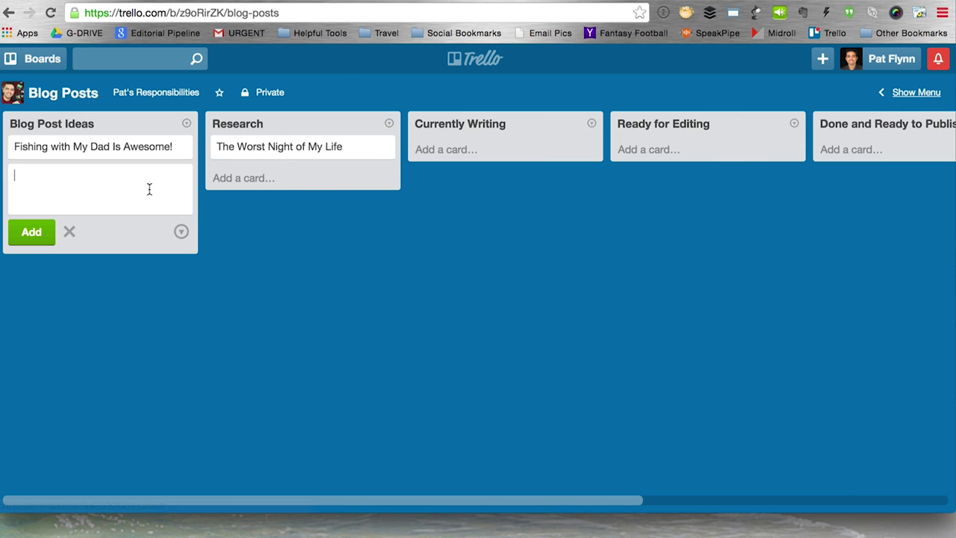
type("Idea 1")
key("Return")
type("Idea 2")
key("Return")
left_click(281, 224)
left_click_drag(126, 181, 492, 153)
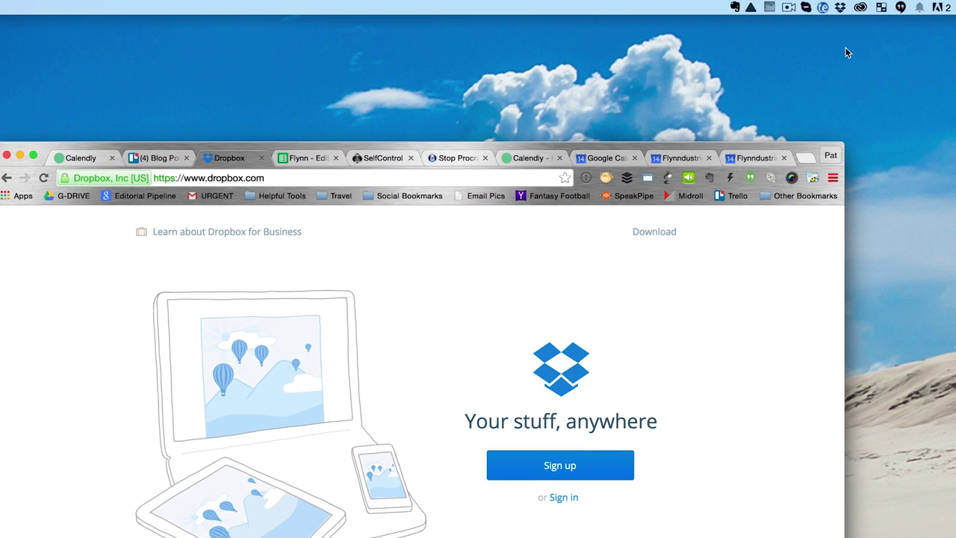
Step: Open the Dropbox desktop preferences, examine the screenshot sharing option in the Import settings, and close the preferences
mouse_move(846, 12)
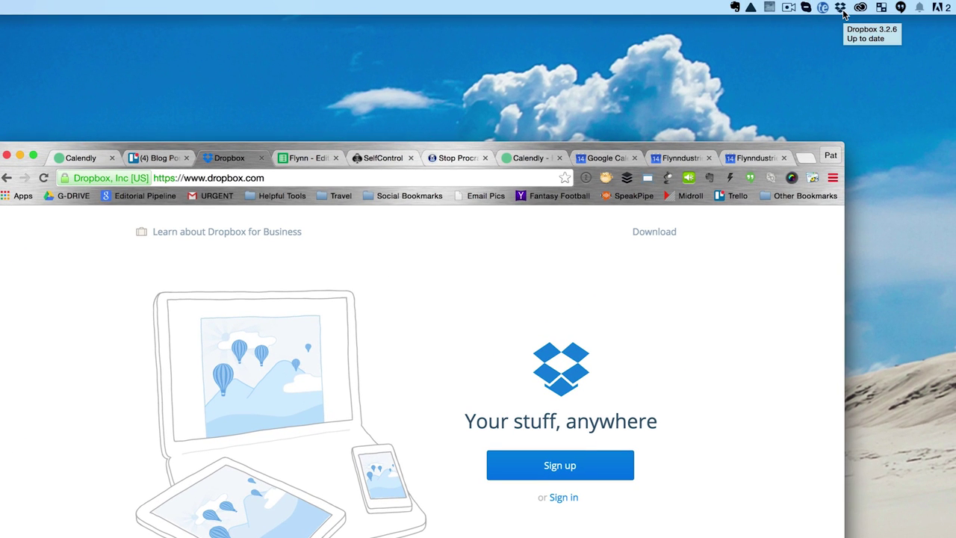
left_click(841, 9)
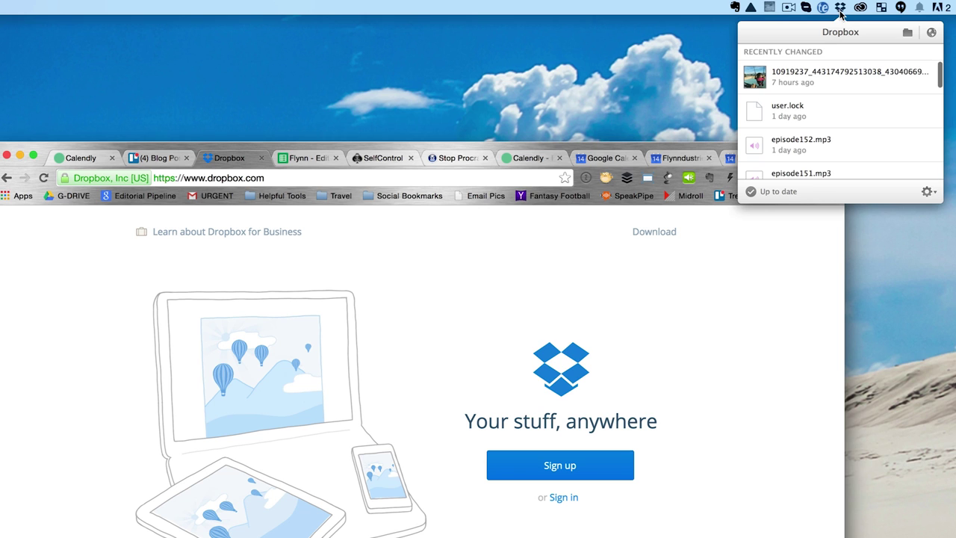
left_click(927, 192)
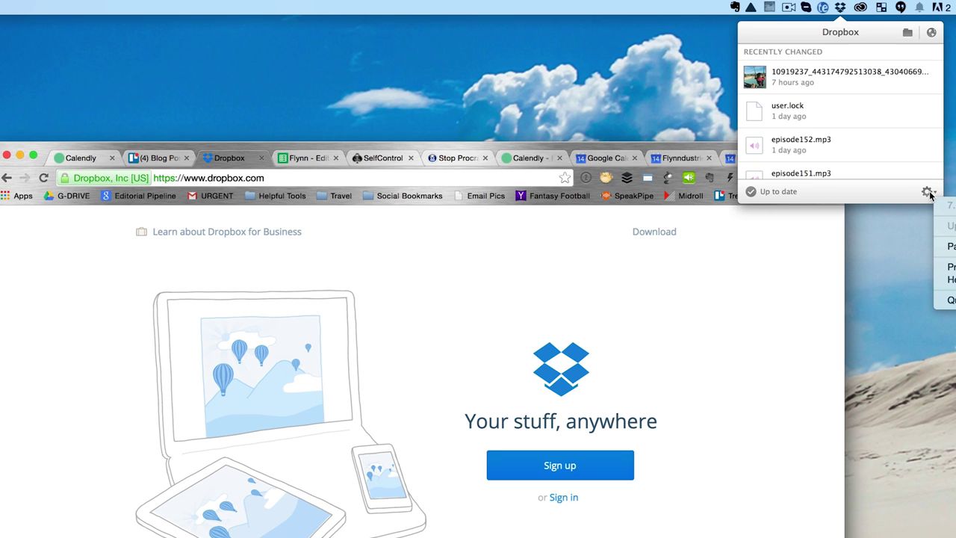
left_click(946, 266)
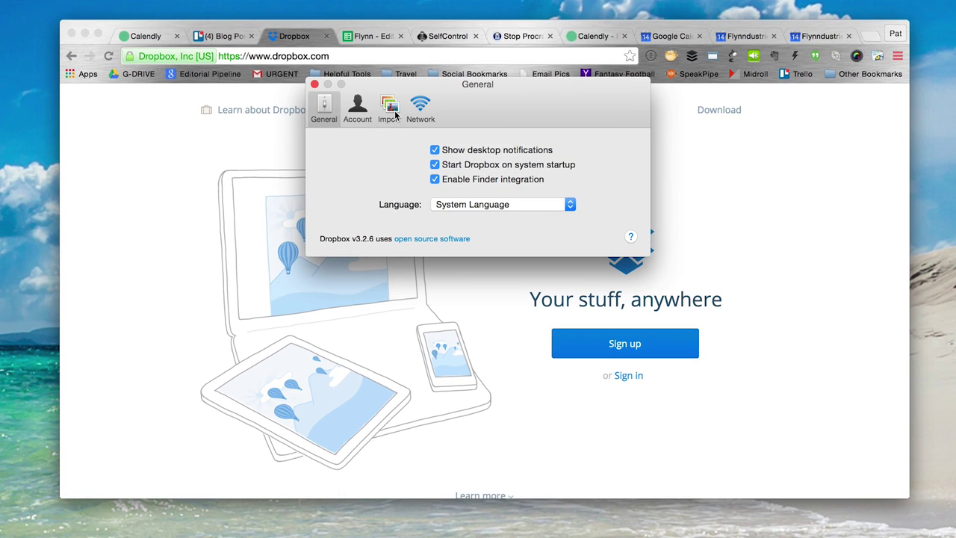
left_click(395, 112)
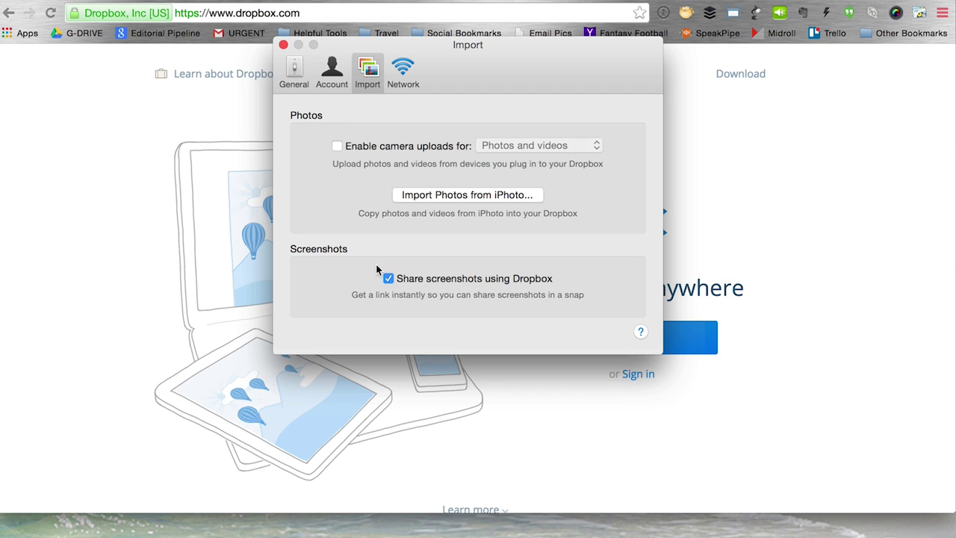
left_click(284, 46)
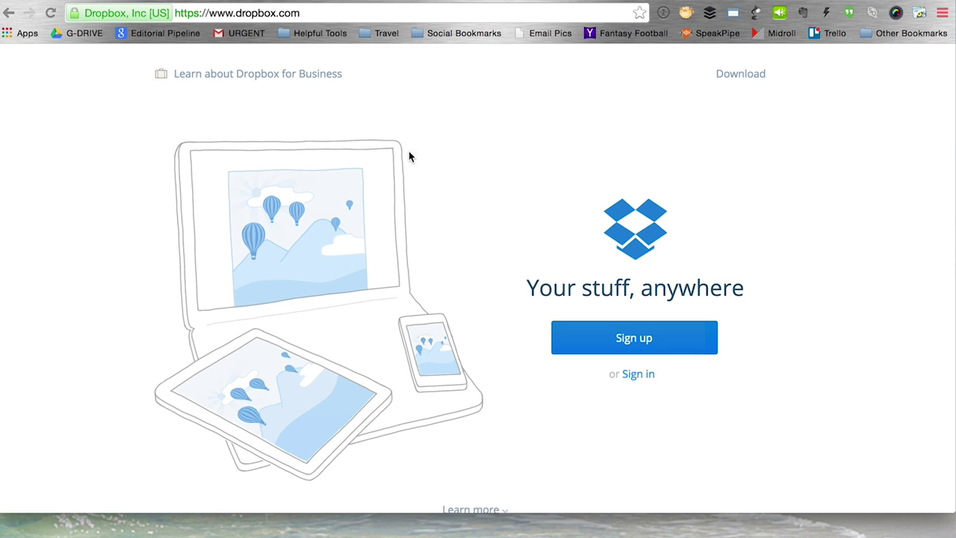
Step: Capture a screenshot of the area around the laptop, tablet and phone illustration on the Dropbox home page
key("super+shift+4")
left_click_drag(220, 58, 504, 493)
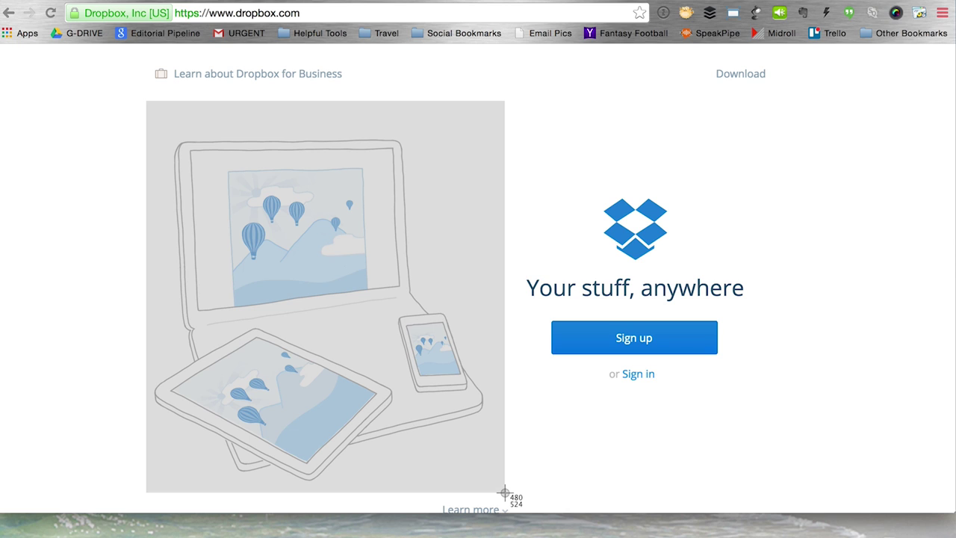
left_click_drag(504, 492, 510, 492)
left_click_drag(511, 492, 522, 493)
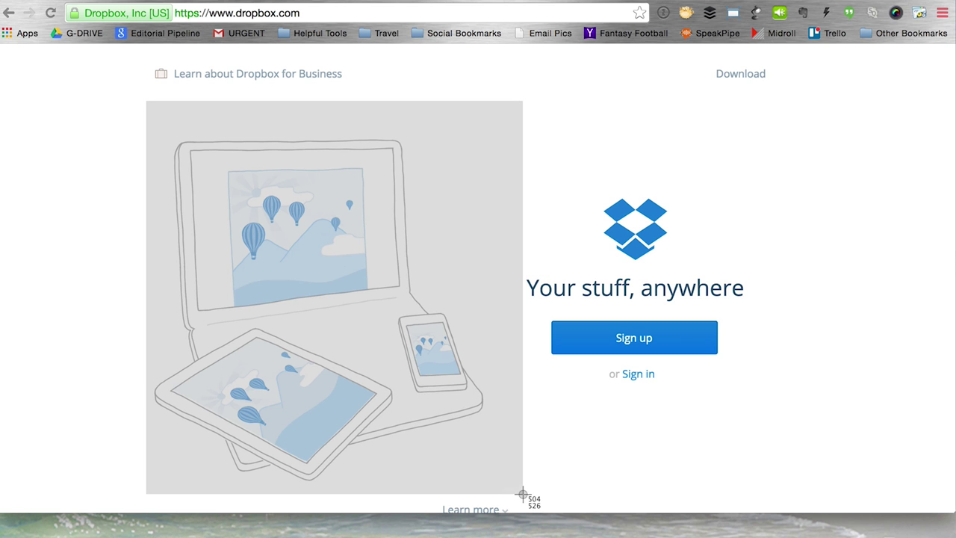
mouse_move(522, 494)
left_mouse_down()
mouse_move(515, 465)
mouse_move(604, 461)
mouse_move(649, 537)
mouse_move(510, 492)
mouse_move(519, 499)
left_mouse_up()
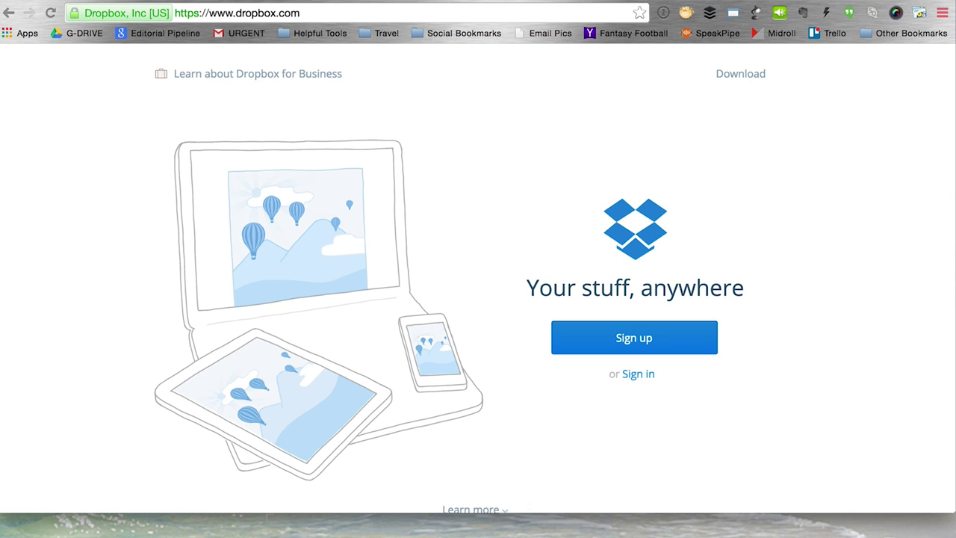
Step: Open the copied Dropbox share link in the browser to view the captured screenshot
key("super+l")
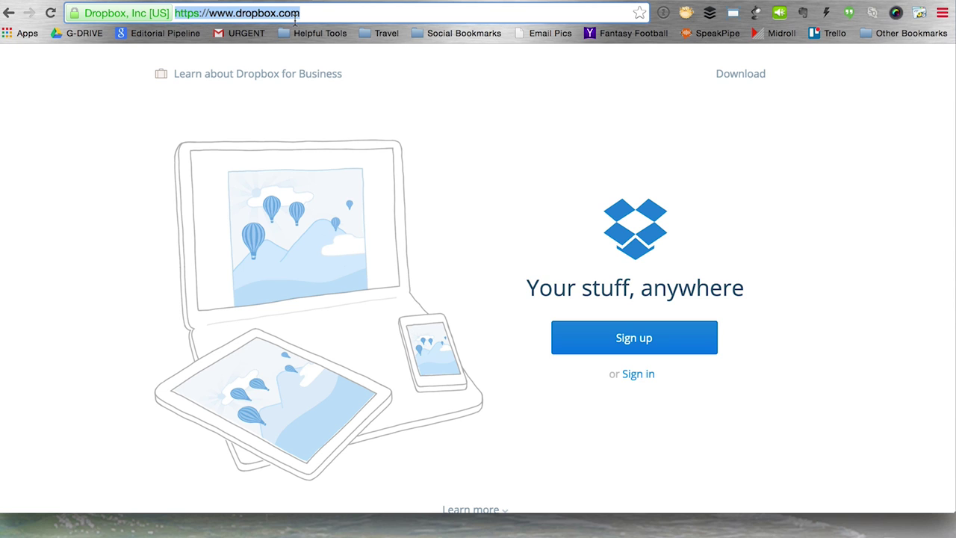
key("super+v")
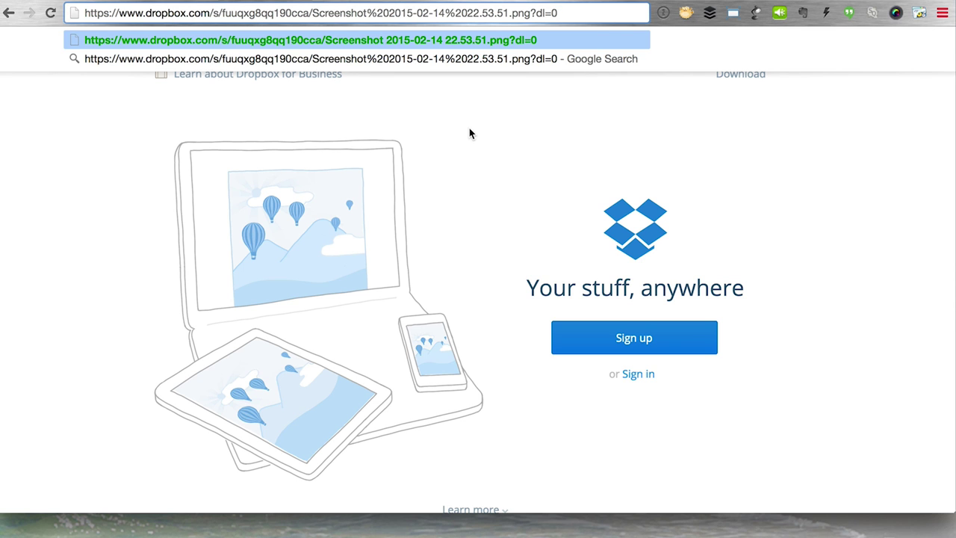
key("Return")
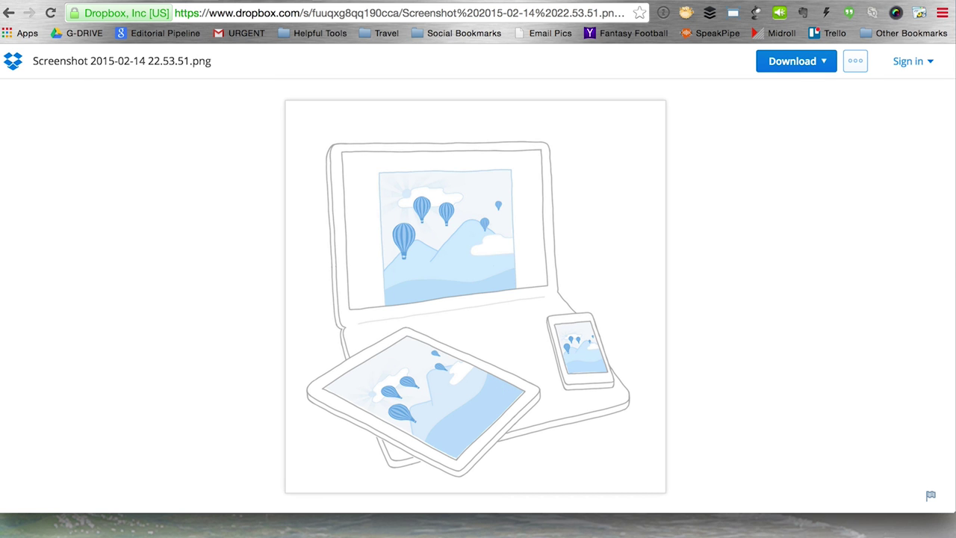
mouse_move(401, 139)
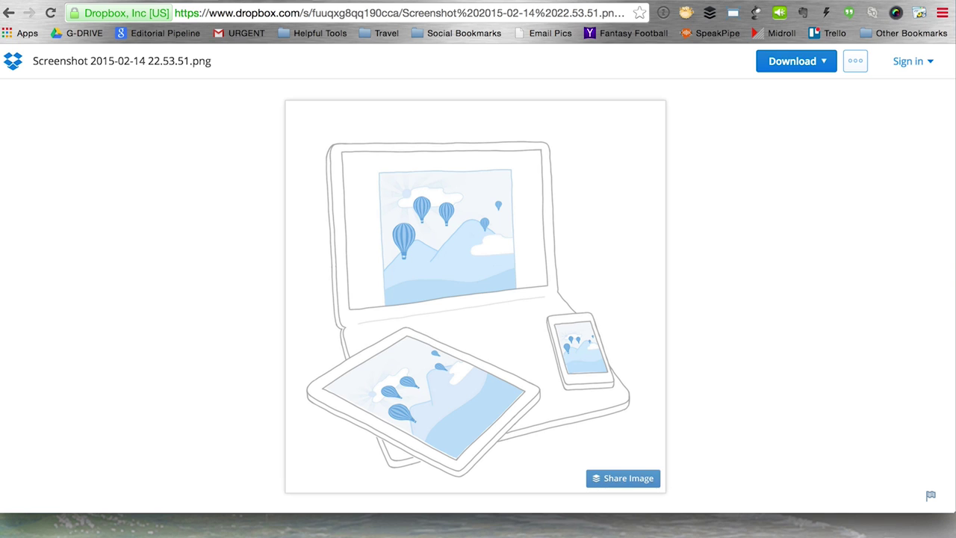
Step: Open stopprocrastinatingapp.com, view its home page, and switch to the SelfControl website at selfcontrolapp.com
left_click(395, 12)
key("ctrl+v")
key("Return")
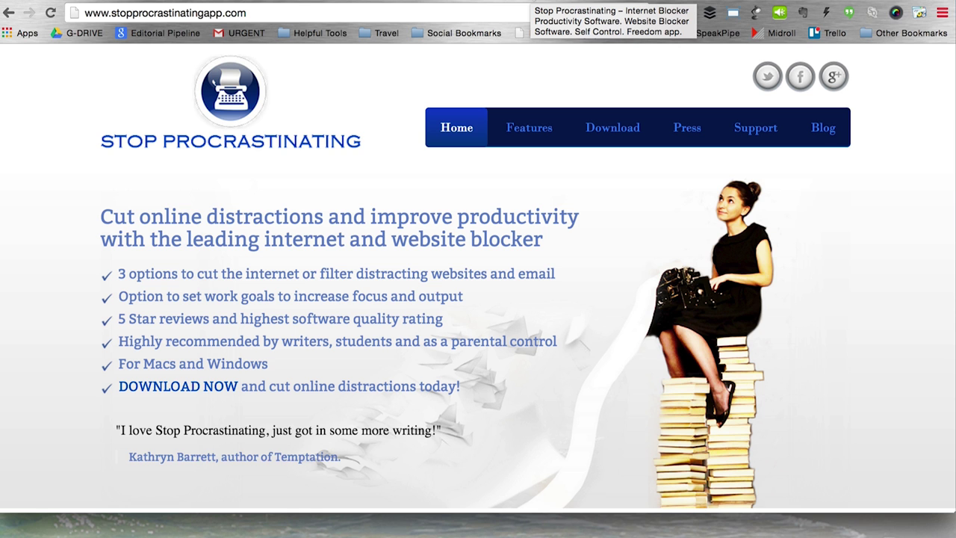
left_click(467, 1)
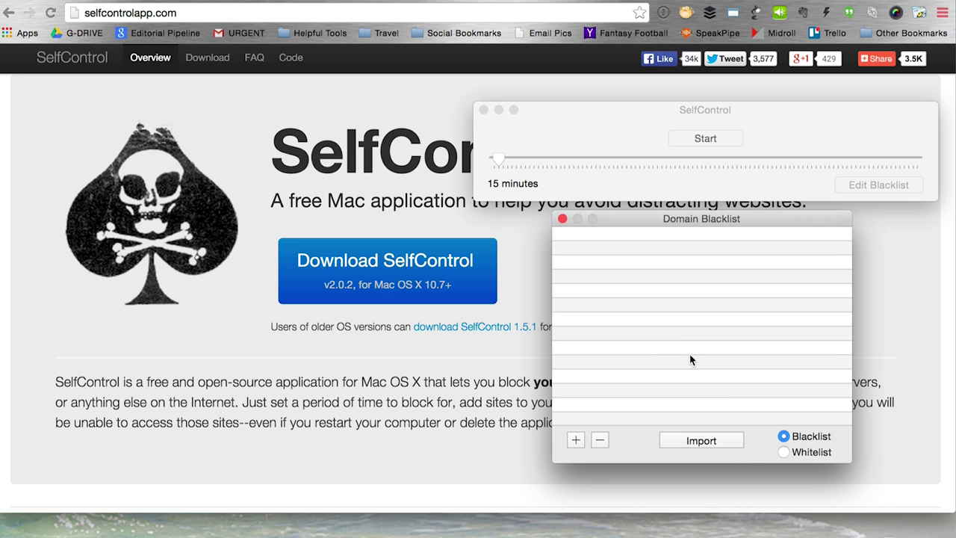
Step: Add facebook.com, twitter.com and buzzfeed.com to the SelfControl domain blacklist
left_click(576, 441)
type("fa")
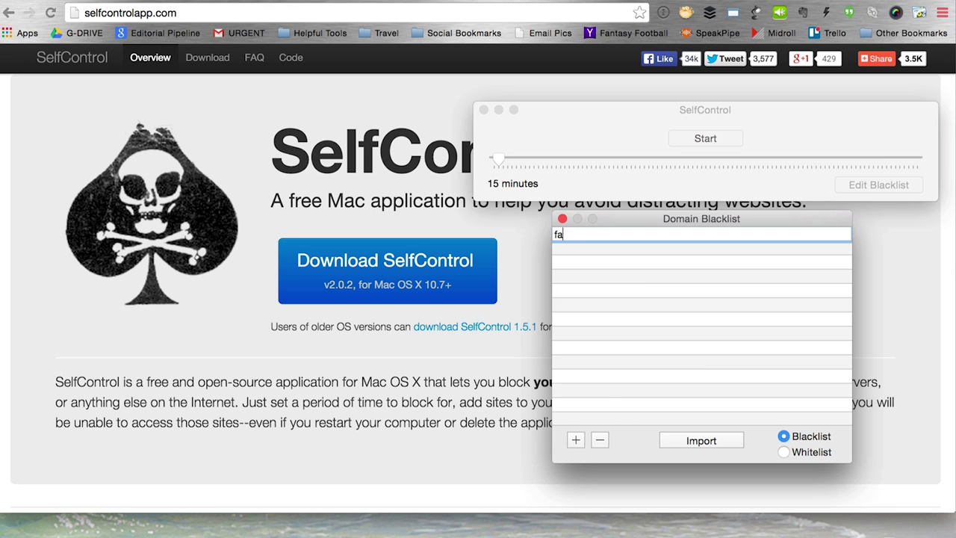
type("cebook.com")
key("Return")
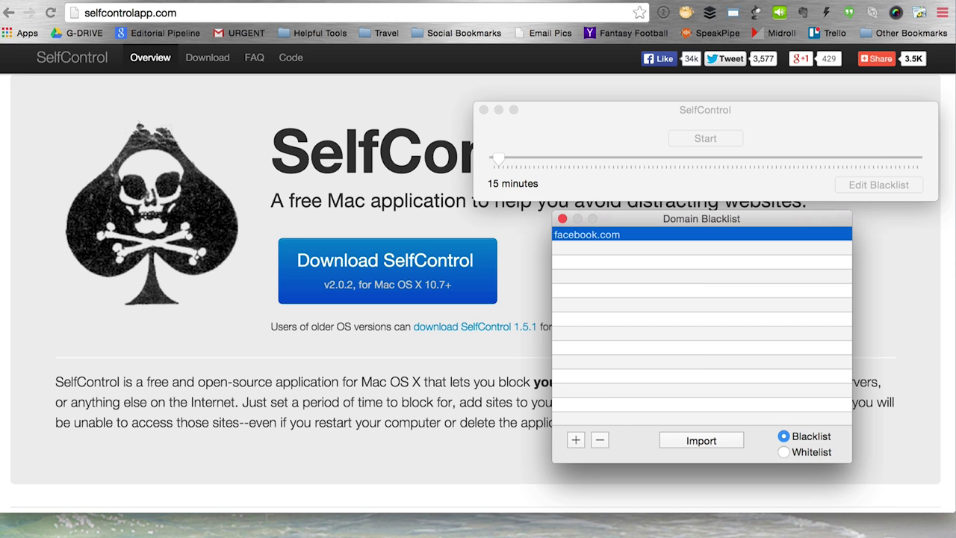
left_click(576, 440)
type("twitter.com")
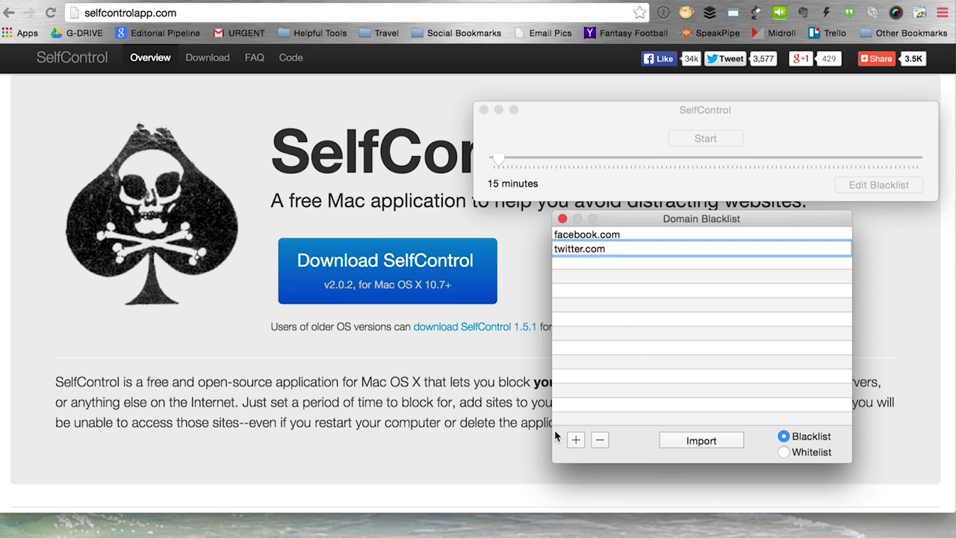
left_click(576, 440)
type("buzzfeed.com")
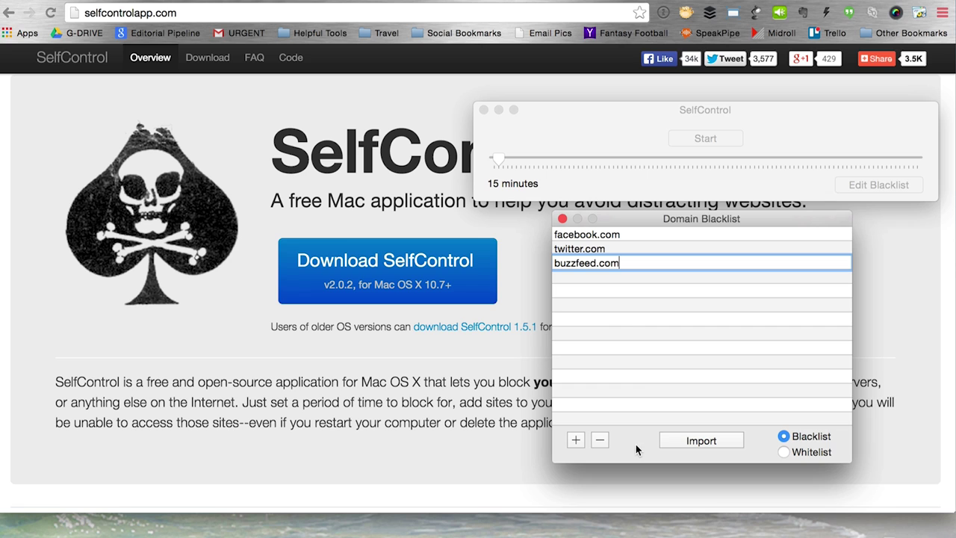
left_click(629, 328)
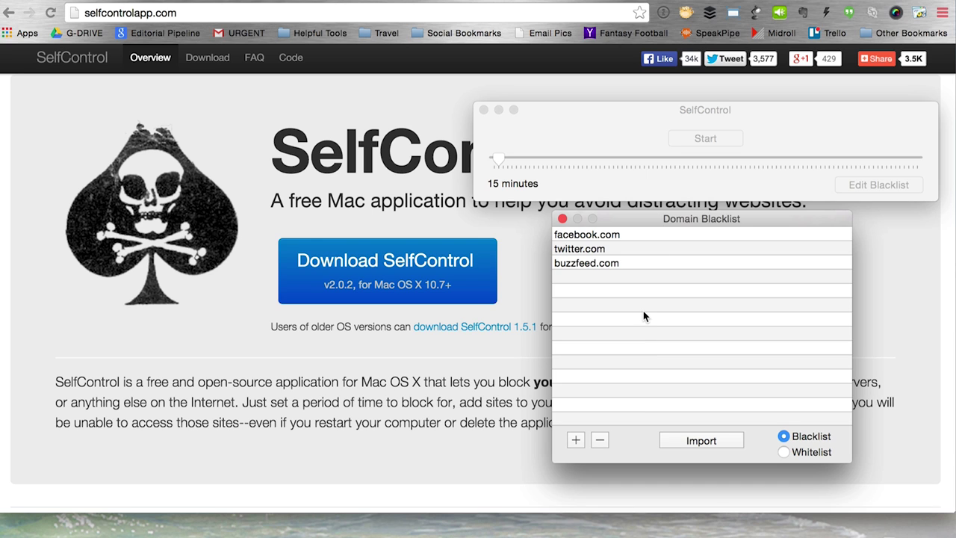
Step: Start a 15-minute SelfControl block, authorize it with the account password, and close the countdown window
left_click(604, 135)
mouse_move(501, 157)
left_mouse_down()
mouse_move(874, 158)
mouse_move(499, 162)
left_mouse_up()
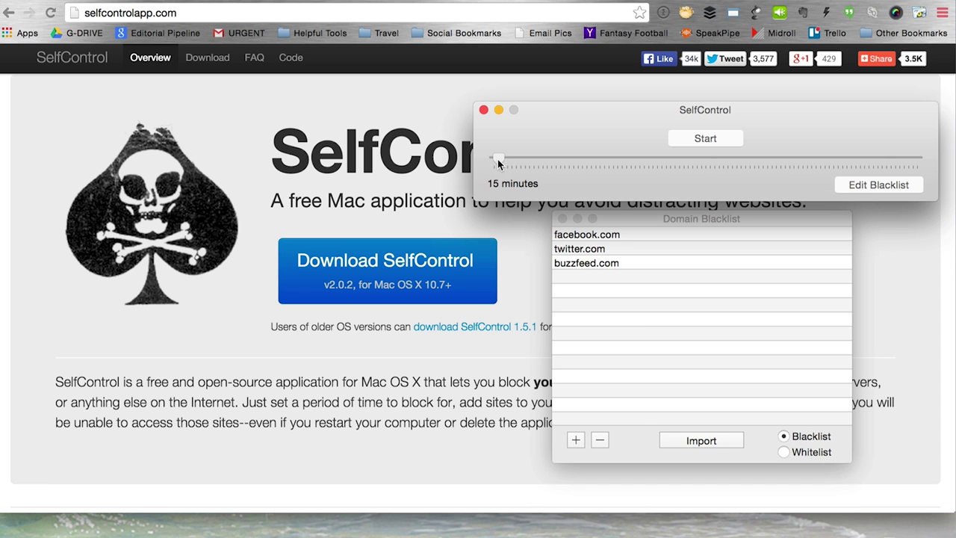
left_click_drag(577, 164, 526, 167)
left_click(715, 142)
type("********")
key("Return")
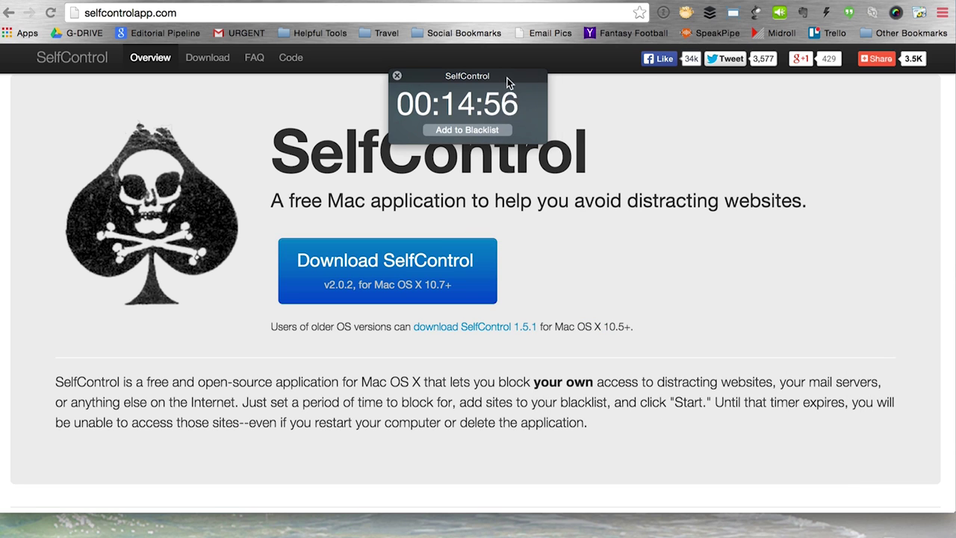
key("super+w")
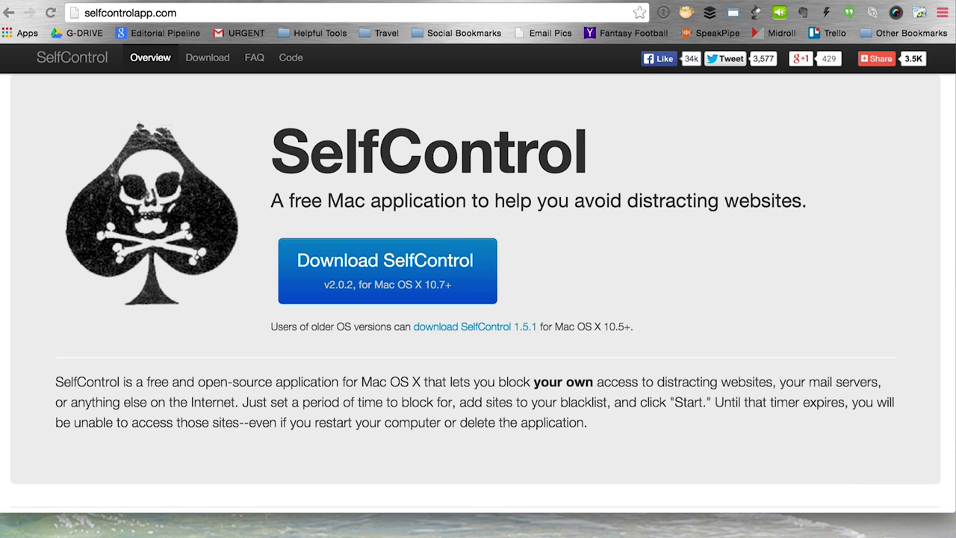
Step: Test the block in the browser by visiting the blacklisted facebook.com and the unlisted smartpassiveincome.com
left_click(396, 11)
type("facebook")
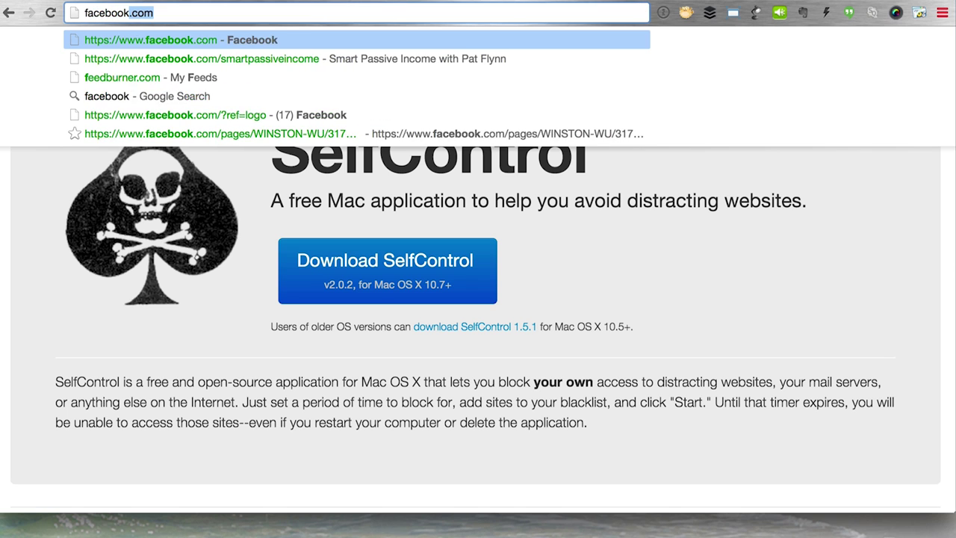
key("Return")
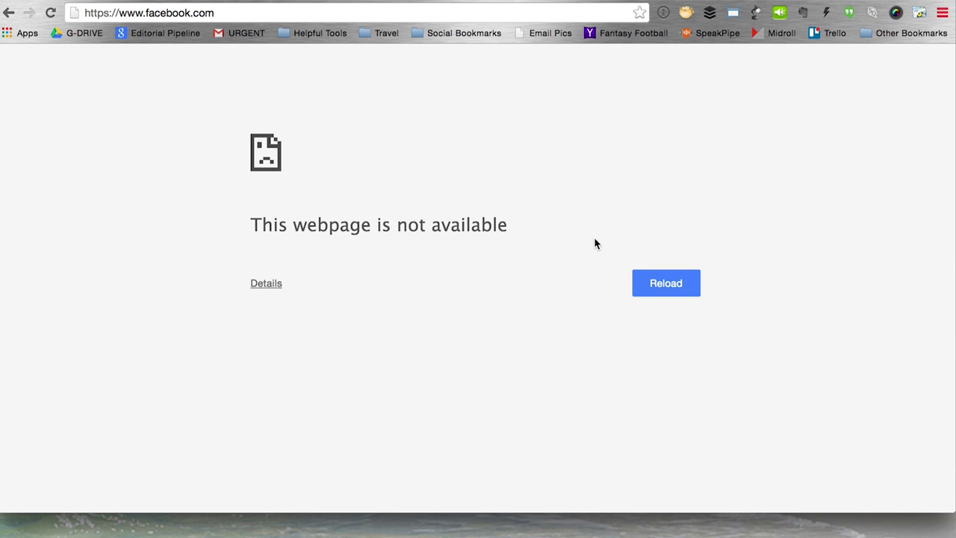
left_click(226, 15)
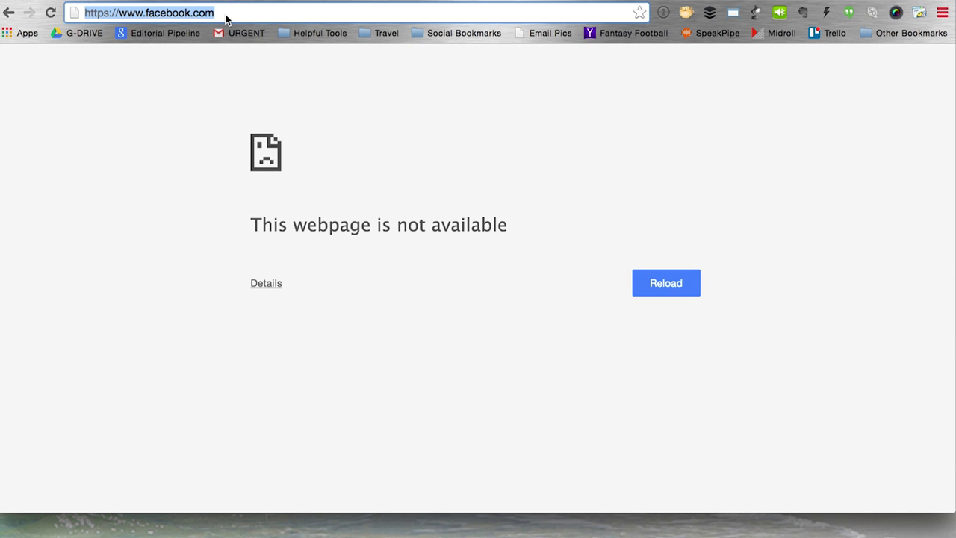
type("smartpassiveincome")
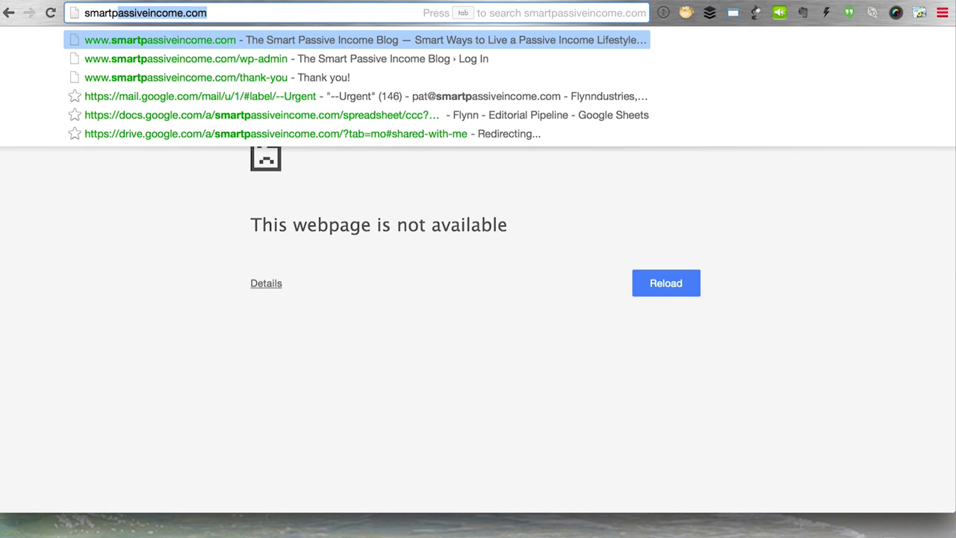
key("Return")
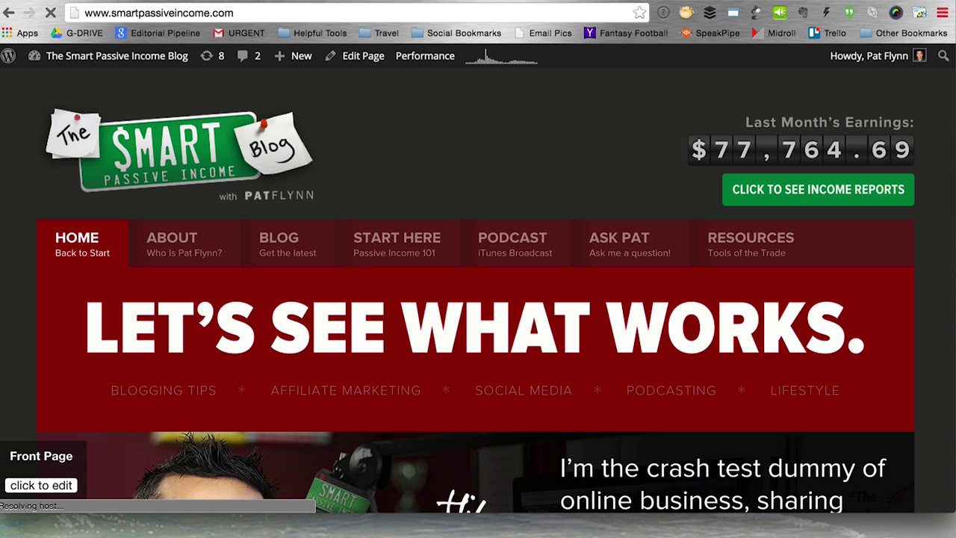
Step: Test the block on the other two blacklisted sites by visiting twitter.com and buzzfeed.com
left_click(209, 9)
type("twitter")
key("Return")
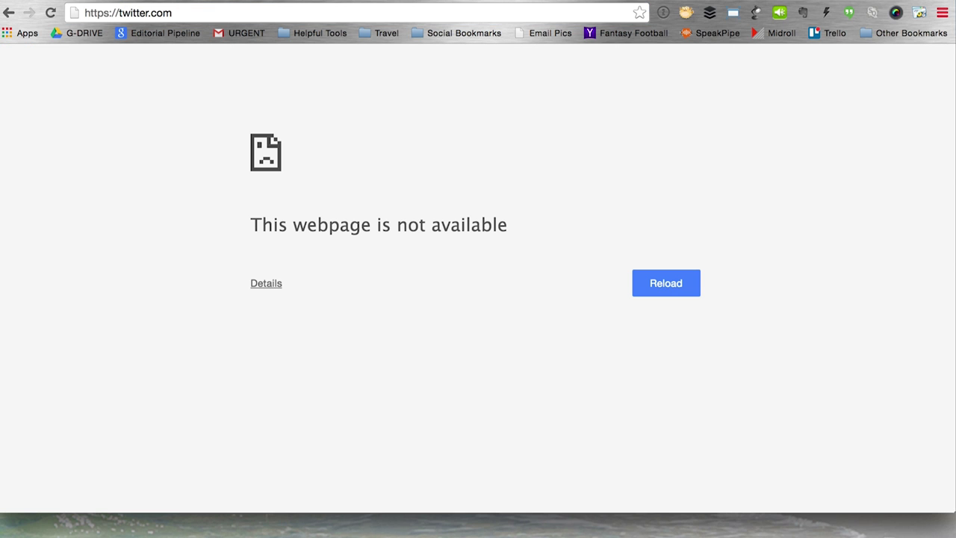
left_click(141, 17)
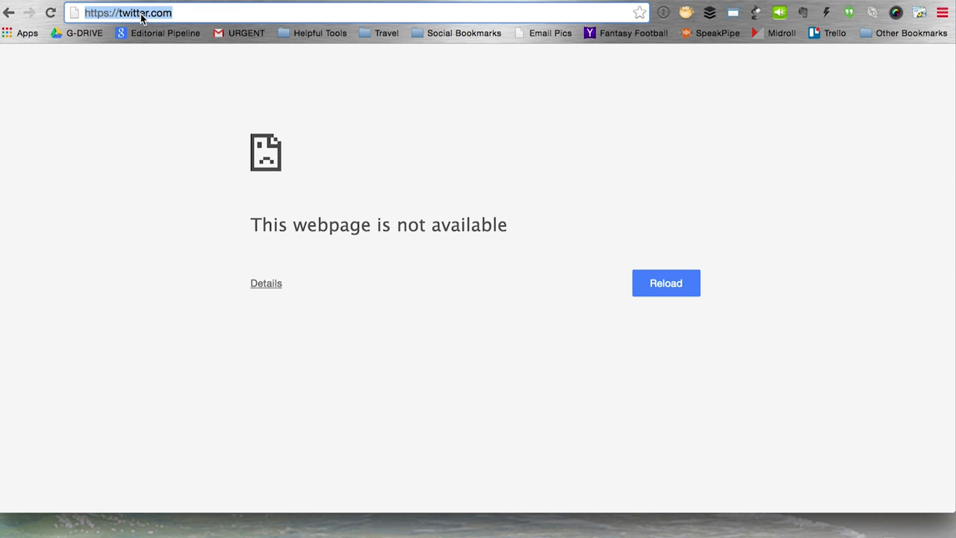
type("buzzfee")
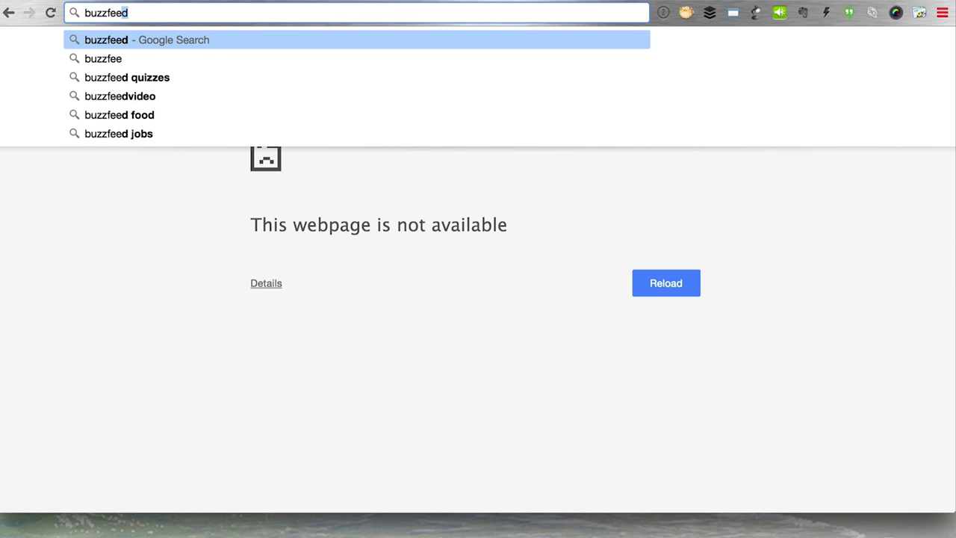
type("d.com")
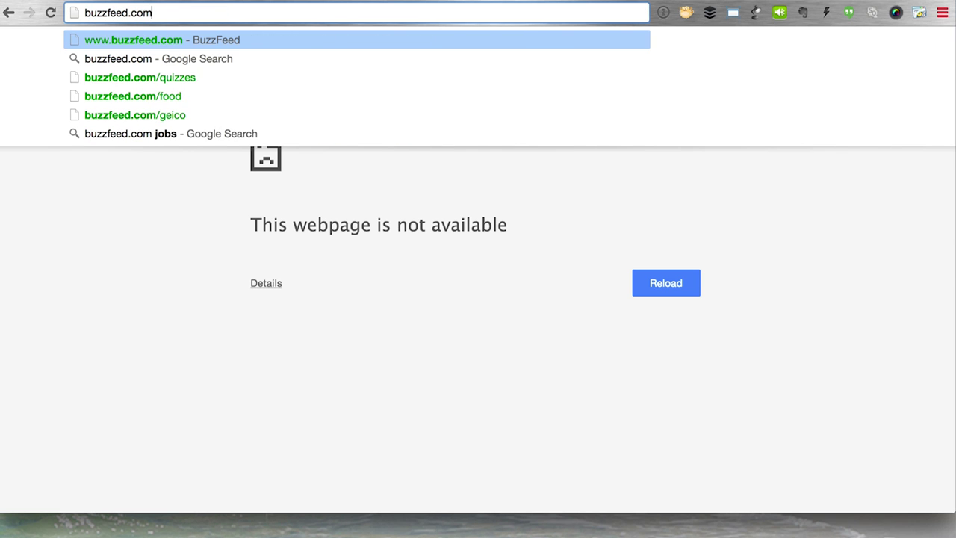
key("Return")
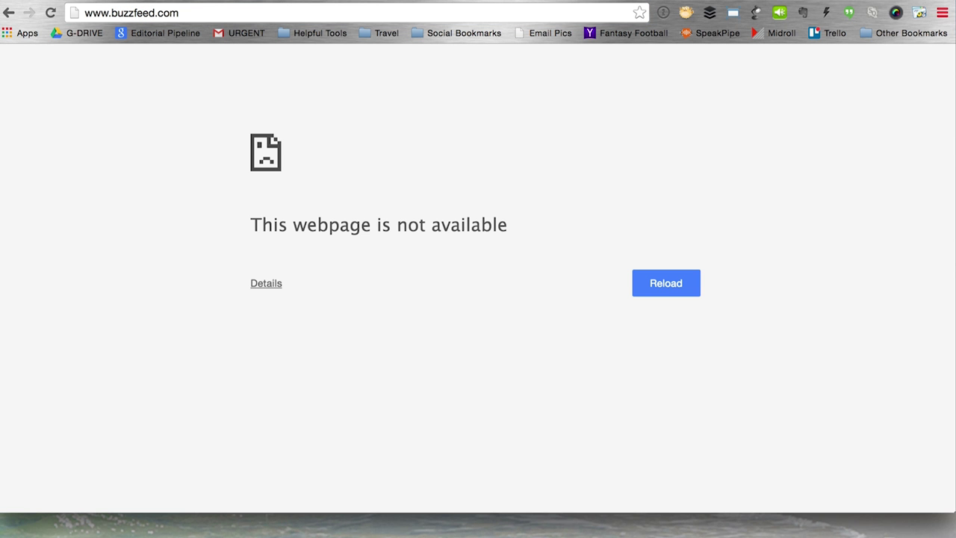